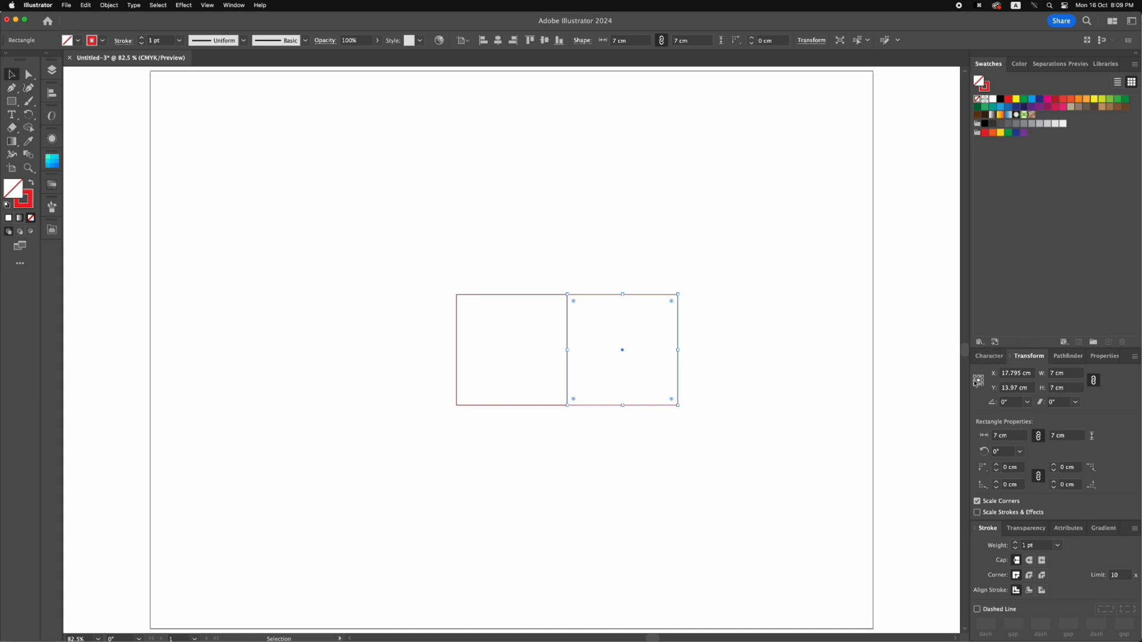
# Widen the right square by 0.2 cm to 7.2 cm, keeping its left edge fixed
pyautogui.click(1093, 381)
pyautogui.click(1068, 374)
pyautogui.write('+')
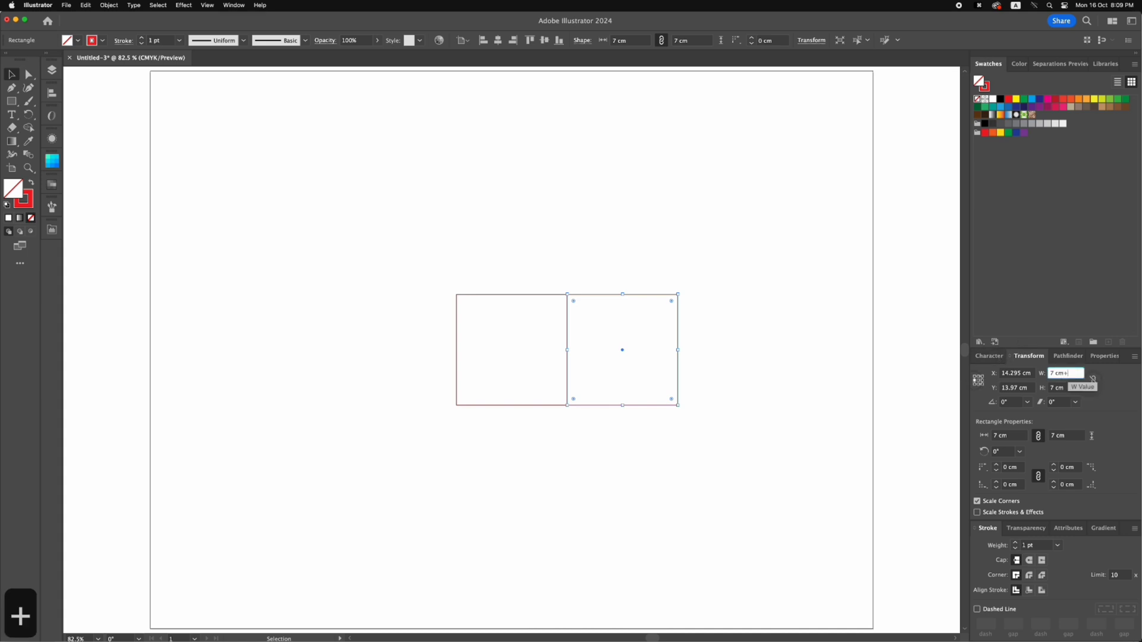
pyautogui.write('0.2')
pyautogui.press('Return')
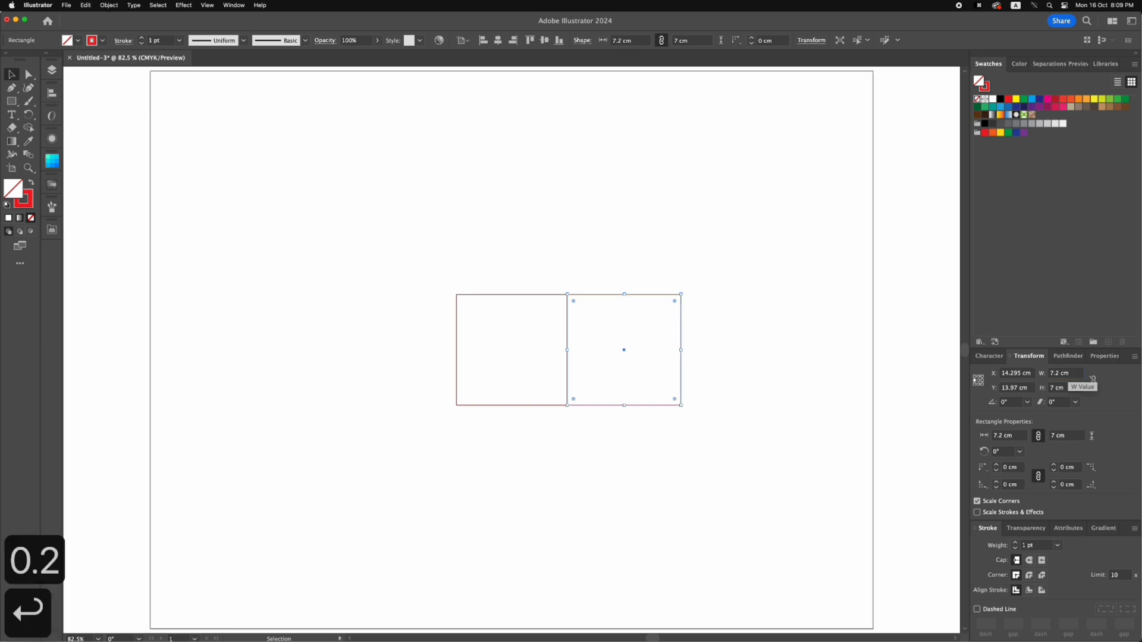
pyautogui.click(723, 346)
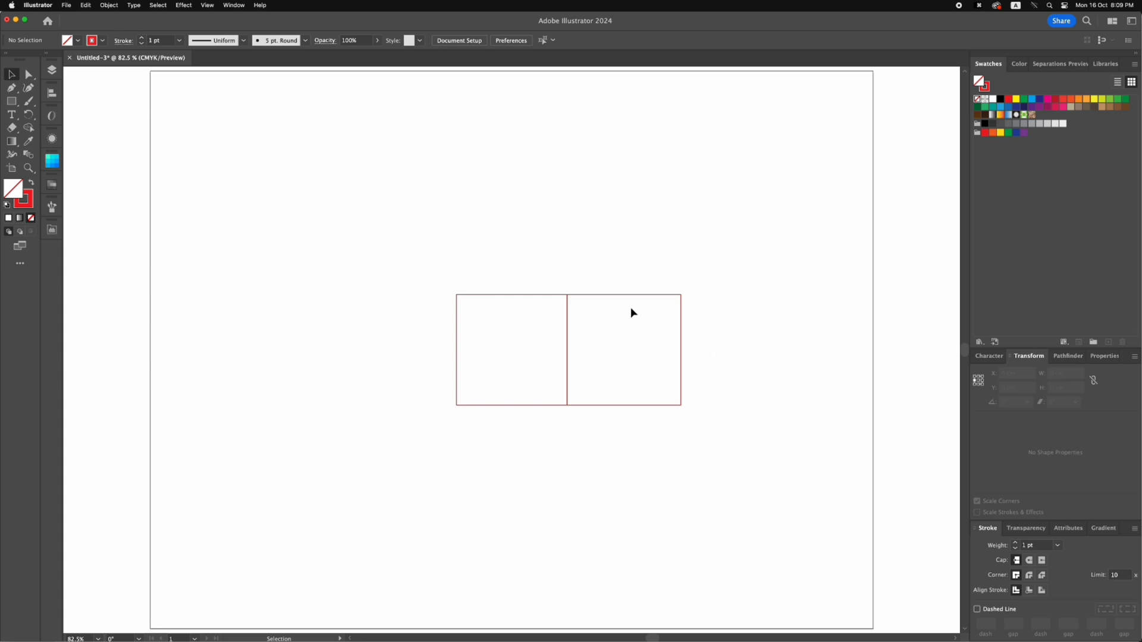
# Copy the 7.2 cm panel against its right edge and resize the copy to 1 cm wide by 8.5 cm high
pyautogui.click(576, 296)
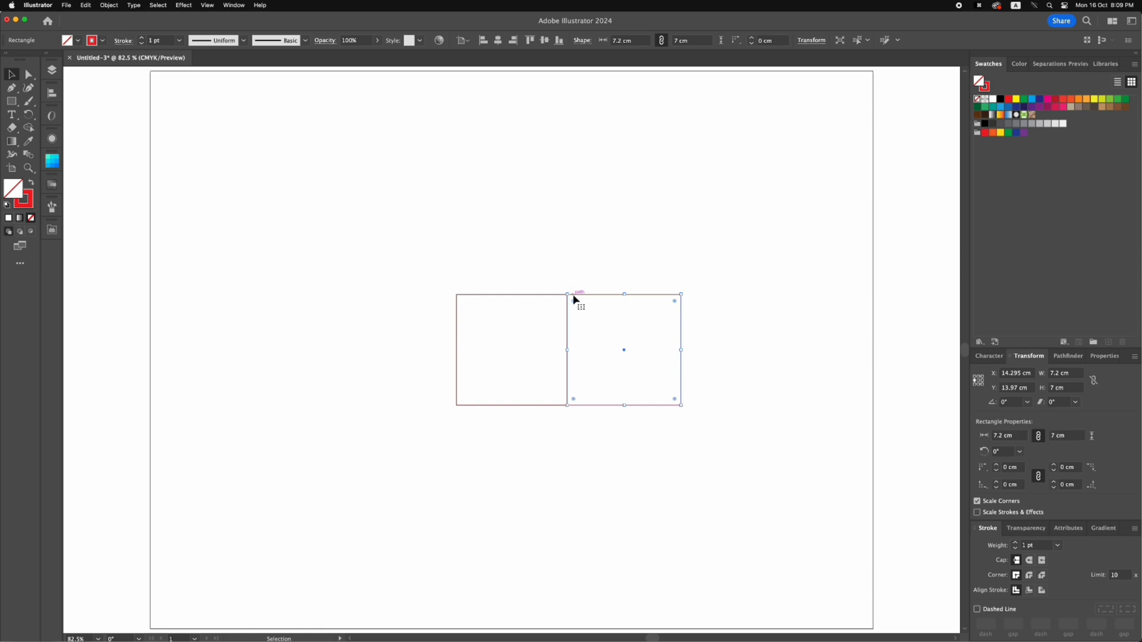
pyautogui.moveTo(574, 297); pyautogui.dragTo(688, 297)
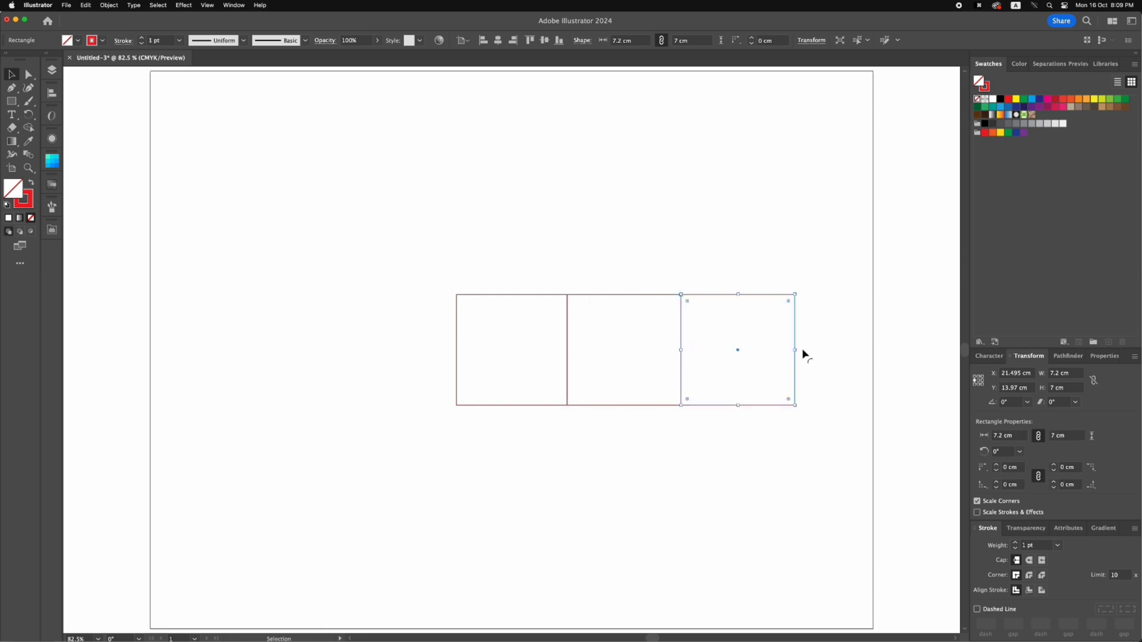
pyautogui.click(1051, 373)
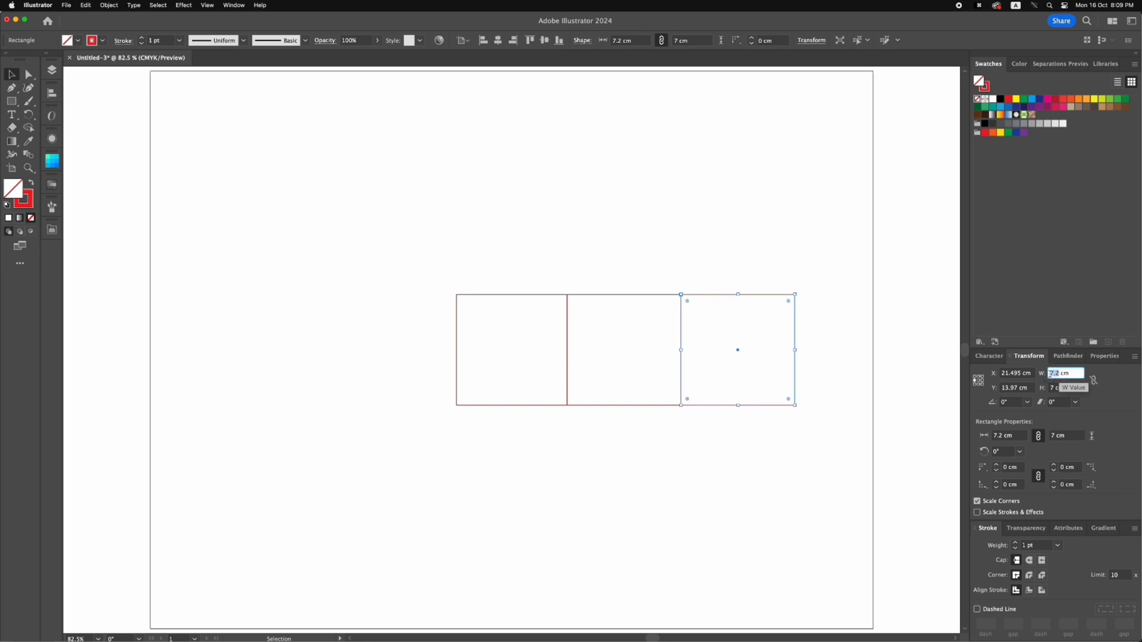
pyautogui.write('1')
pyautogui.press('Return')
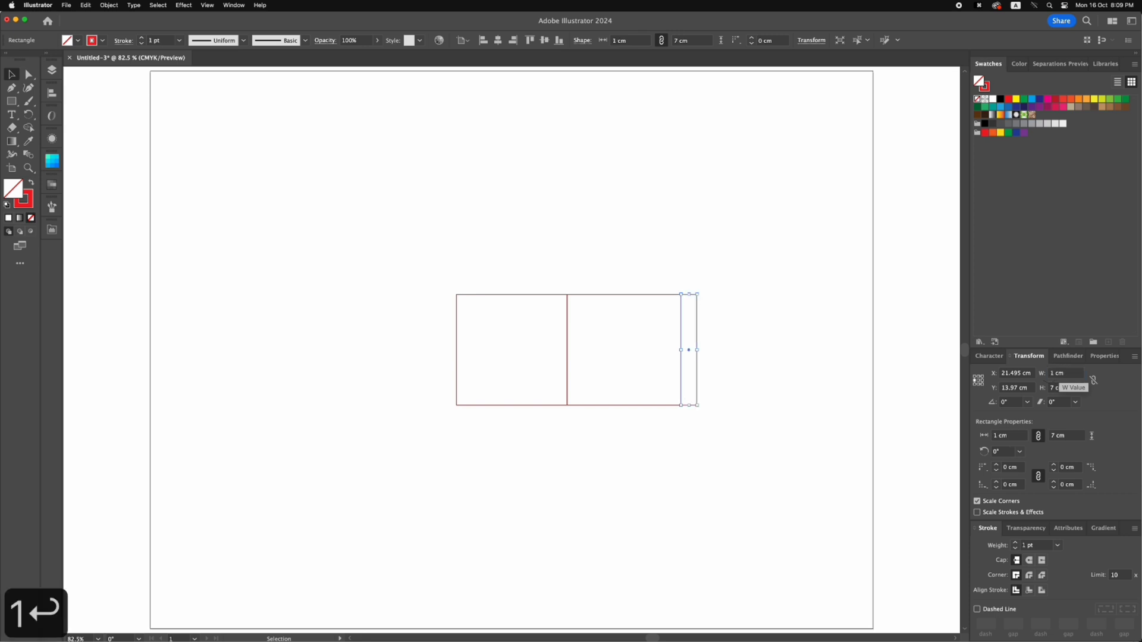
pyautogui.click(1053, 388)
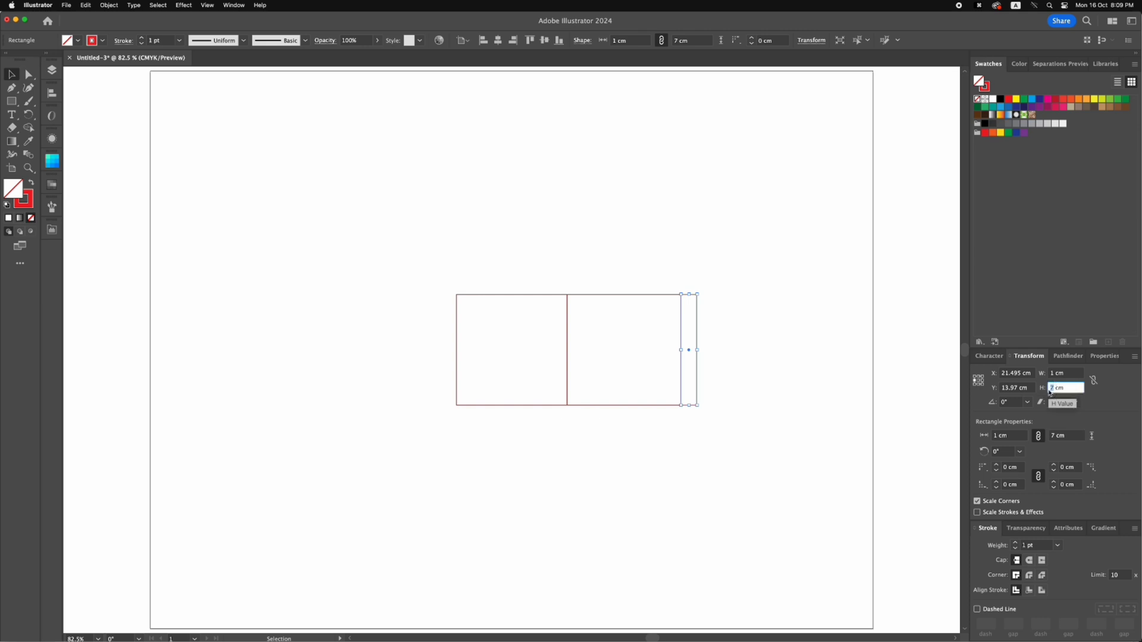
pyautogui.write('8.5')
pyautogui.press('Return')
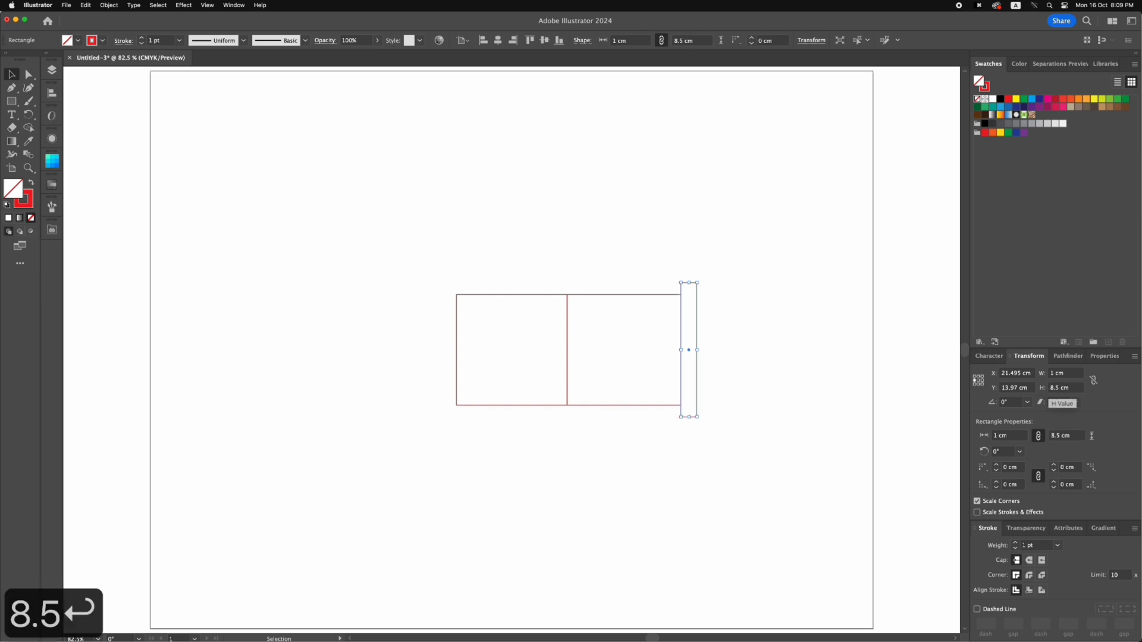
pyautogui.click(822, 345)
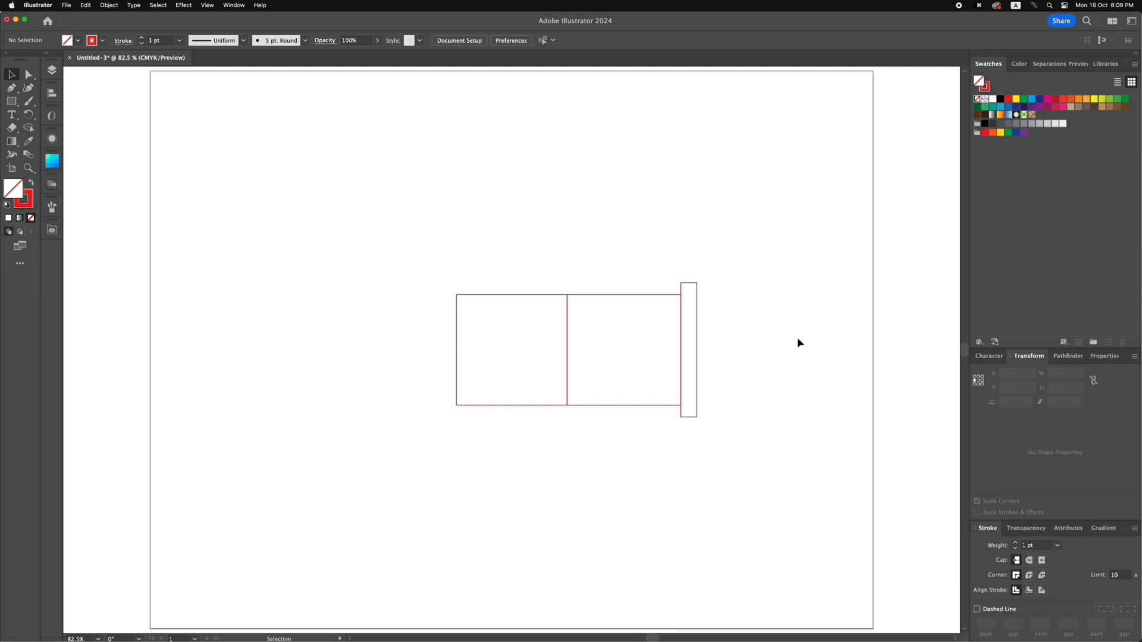
# Move the two right corners of the 7.2 cm panel outward to meet the tall strip's left corners
pyautogui.press('z')
pyautogui.moveTo(374, 244); pyautogui.dragTo(827, 472)
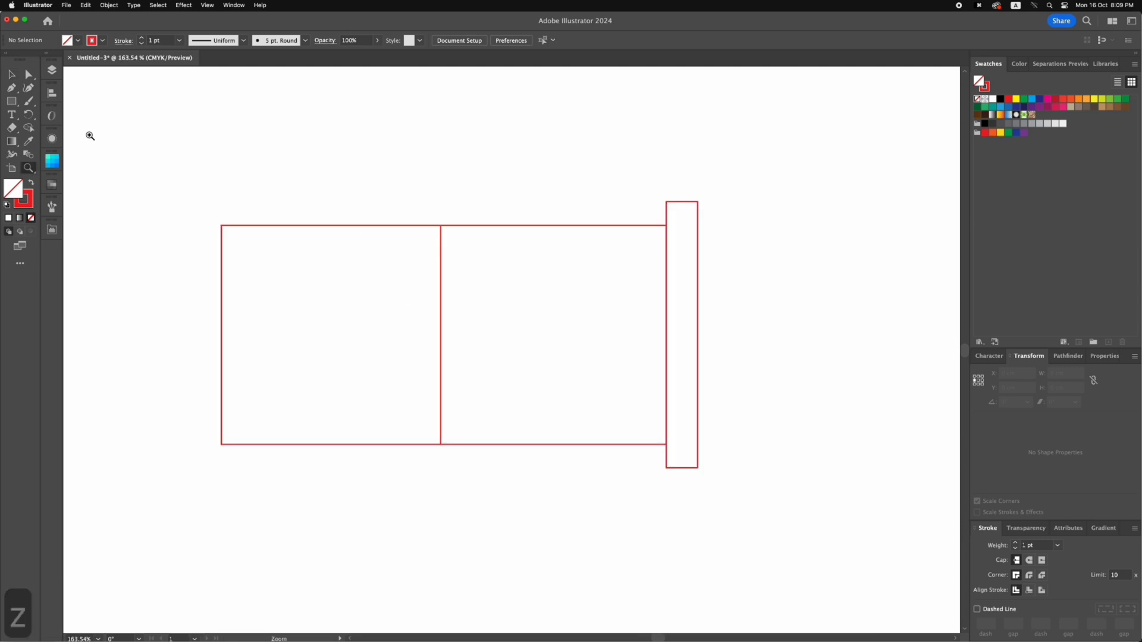
pyautogui.click(29, 75)
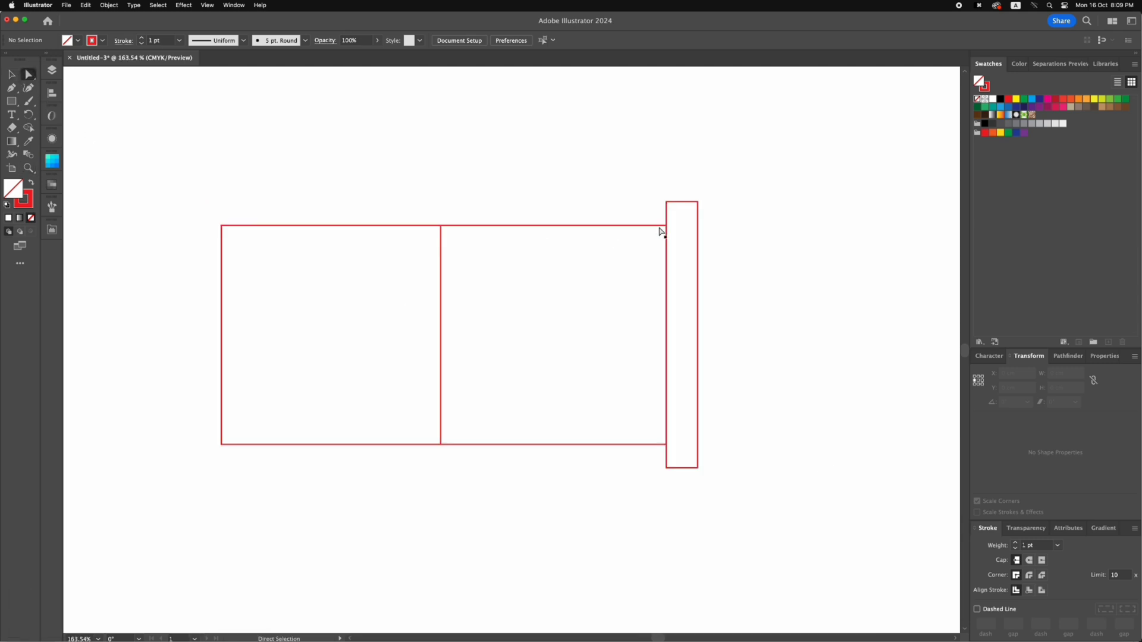
pyautogui.moveTo(665, 225); pyautogui.dragTo(667, 206)
pyautogui.moveTo(666, 444); pyautogui.dragTo(666, 468)
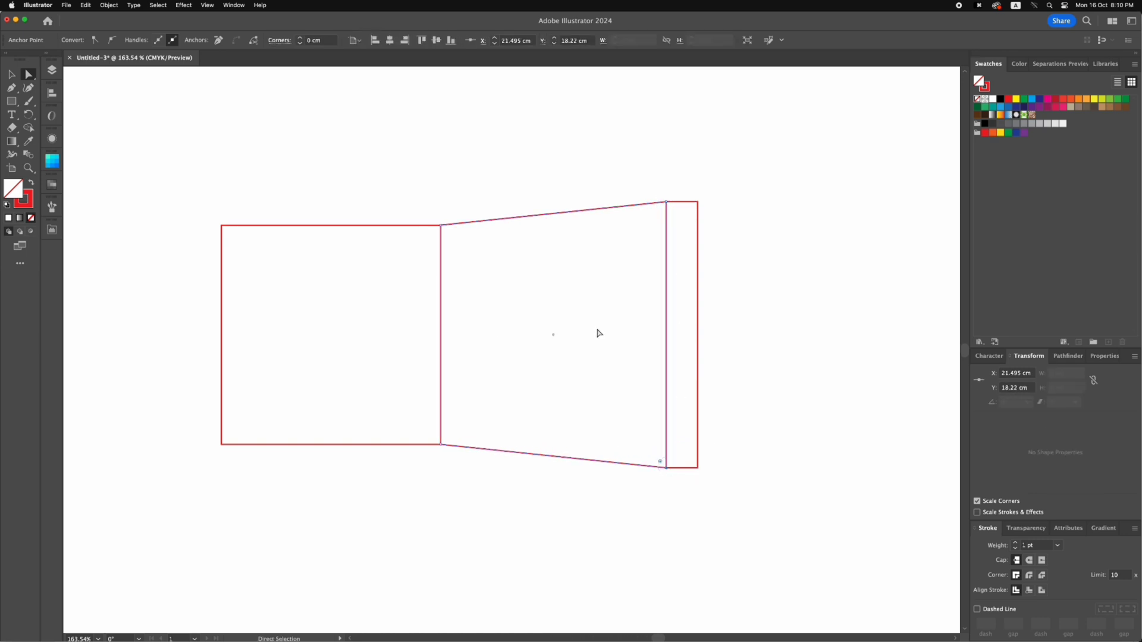
pyautogui.click(599, 333)
# Copy the 1 cm strip against its right edge and set the copy's width to 3.2 cm
pyautogui.hscroll(3, 599, 333)
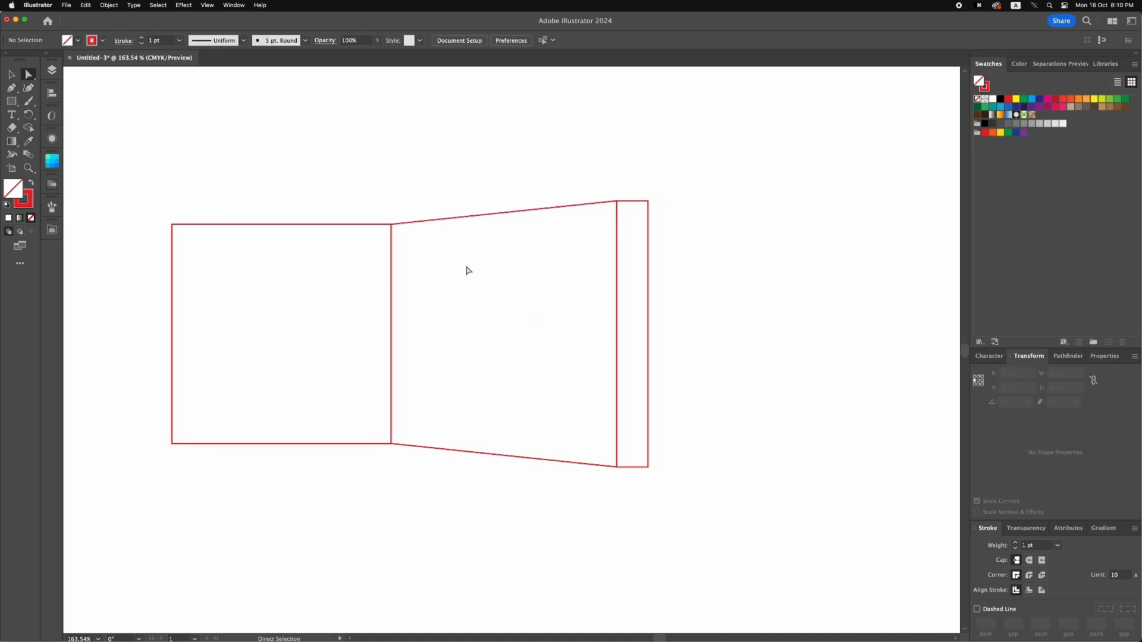
pyautogui.click(11, 75)
pyautogui.moveTo(650, 238); pyautogui.dragTo(678, 238)
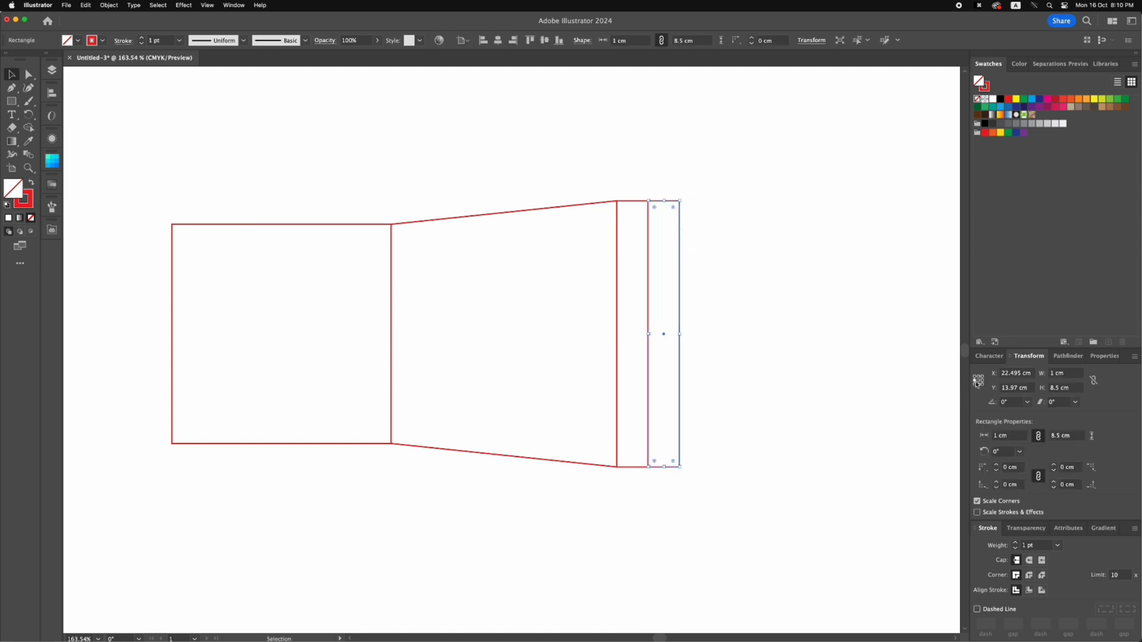
pyautogui.click(1037, 373)
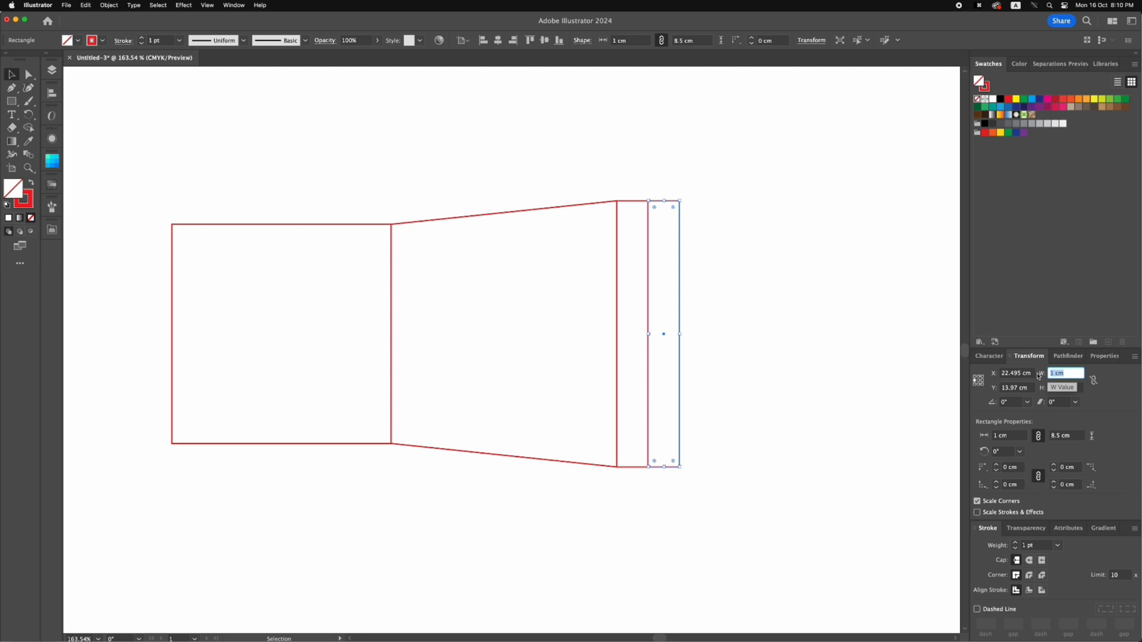
pyautogui.write('3.2')
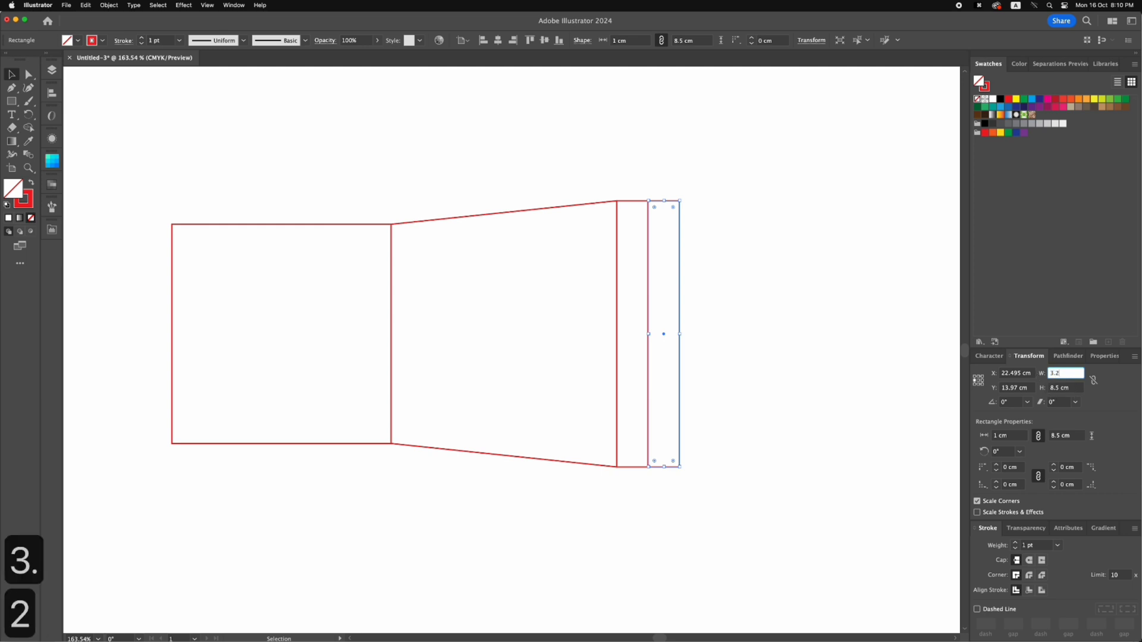
pyautogui.press('Return')
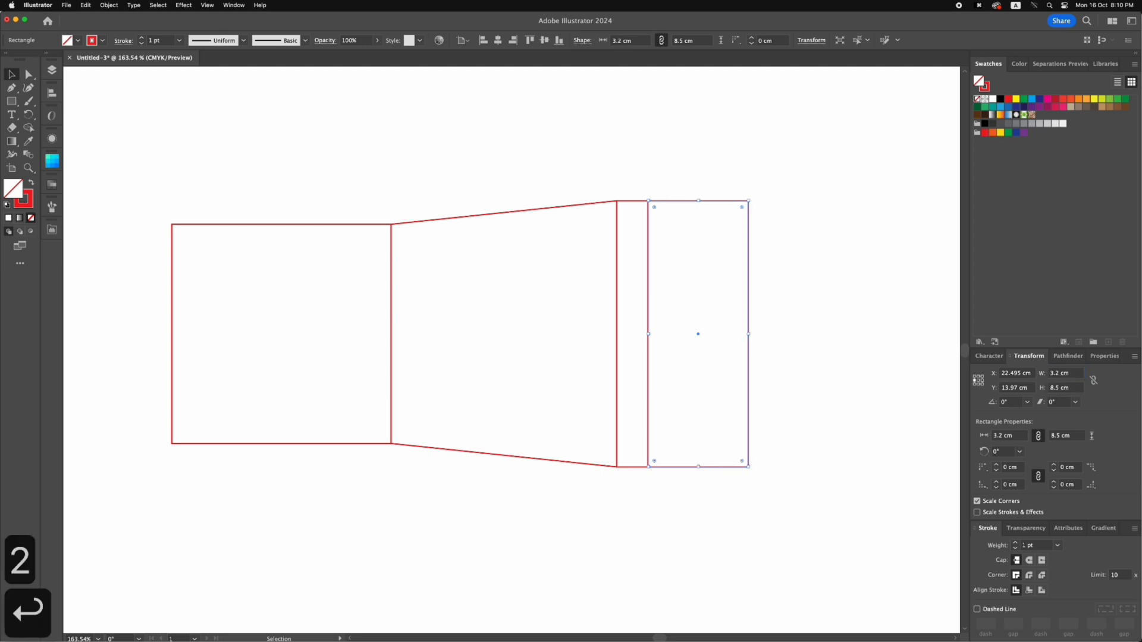
pyautogui.click(859, 350)
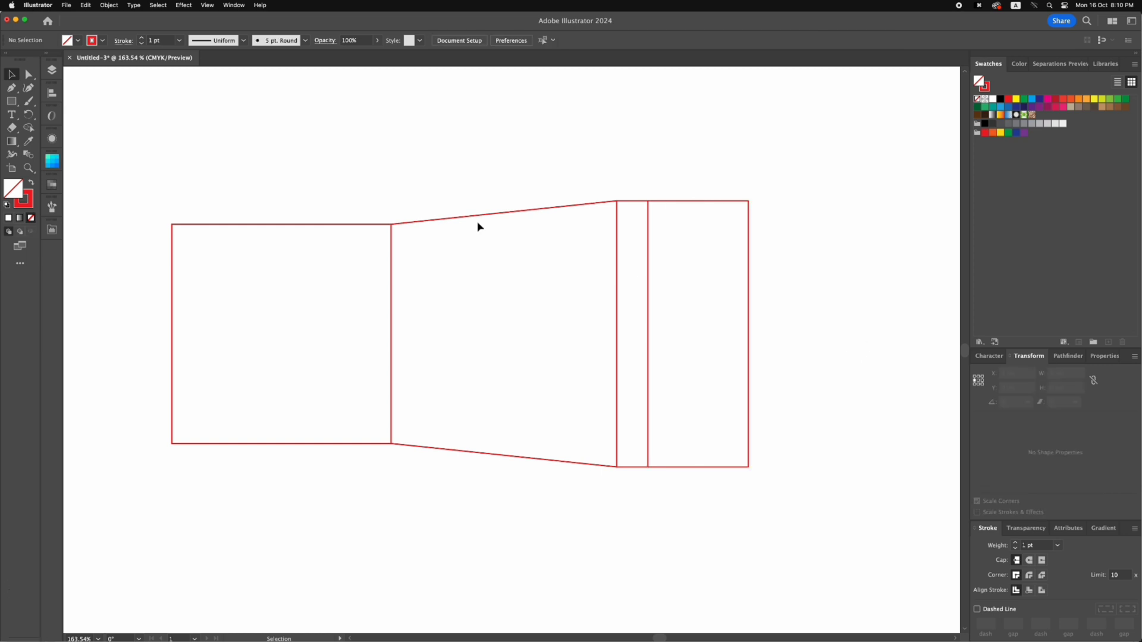
# Average the two outer anchor points of the 3.2 cm end panel so it becomes a triangular flap
pyautogui.click(29, 73)
pyautogui.moveTo(716, 181); pyautogui.dragTo(796, 490)
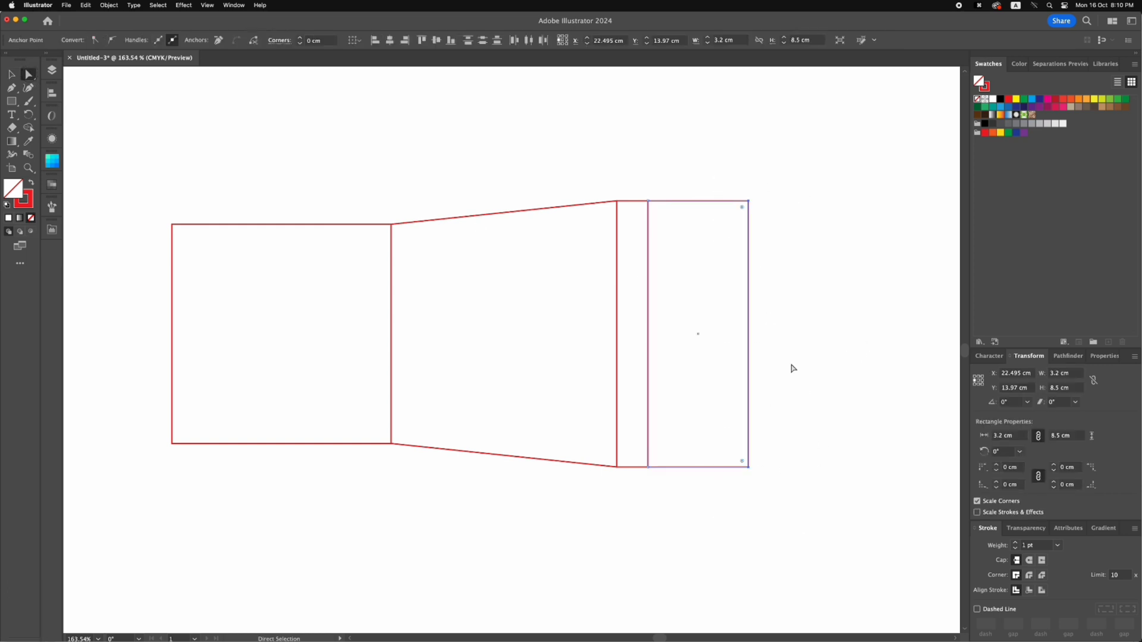
pyautogui.rightClick(775, 354)
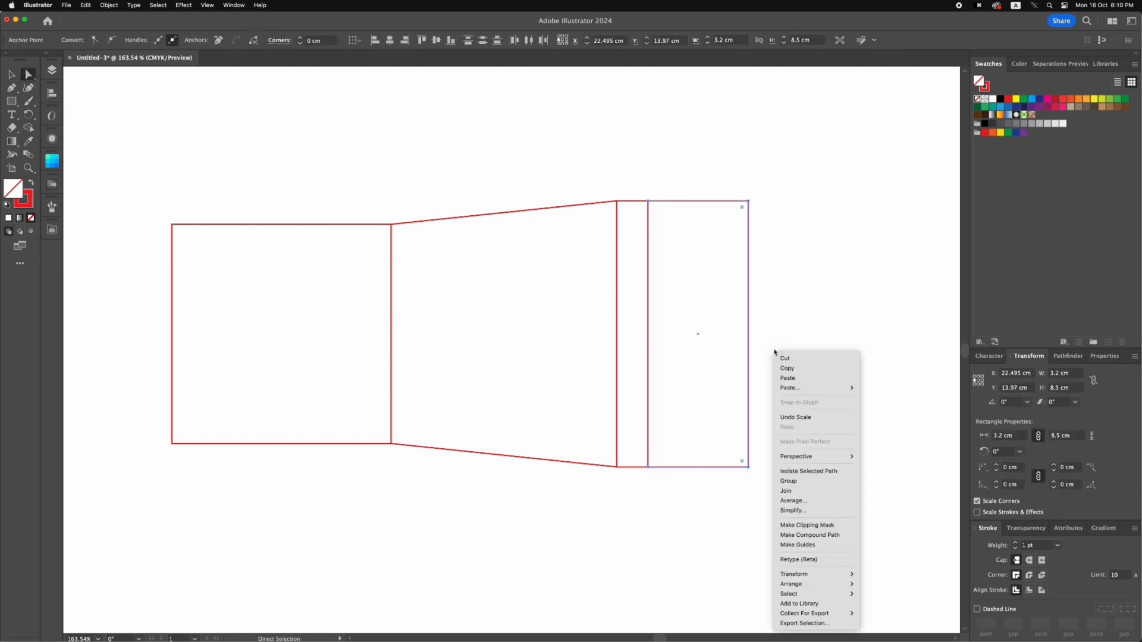
pyautogui.click(798, 490)
pyautogui.click(598, 366)
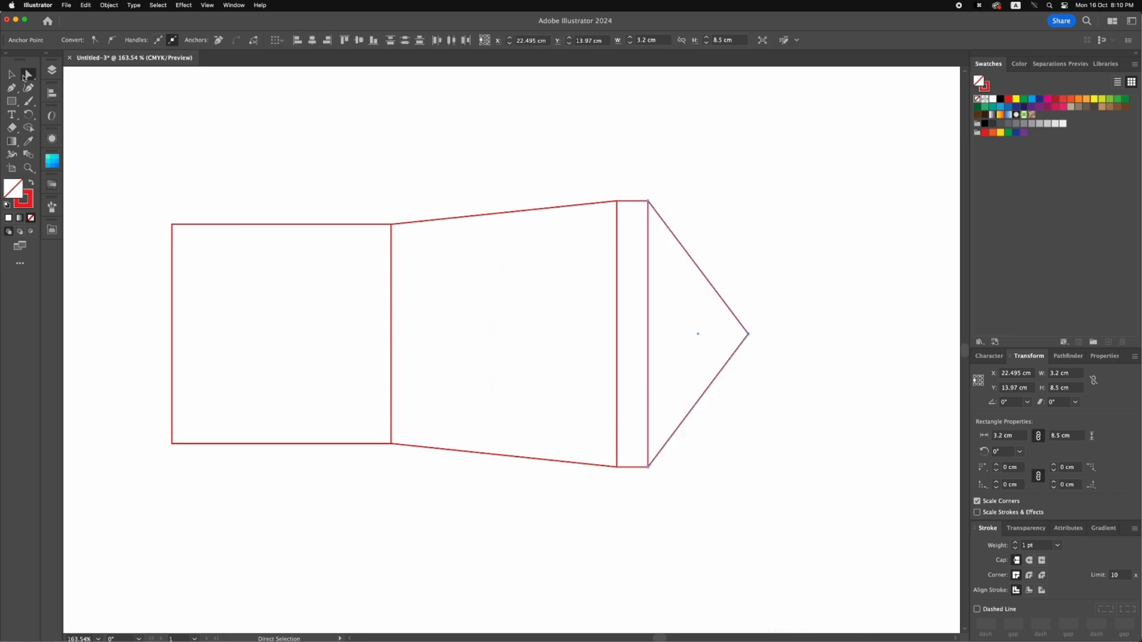
# Apply Pathfinder Unite to the triangular flap to merge its overlapping tip points
pyautogui.click(11, 74)
pyautogui.click(723, 244)
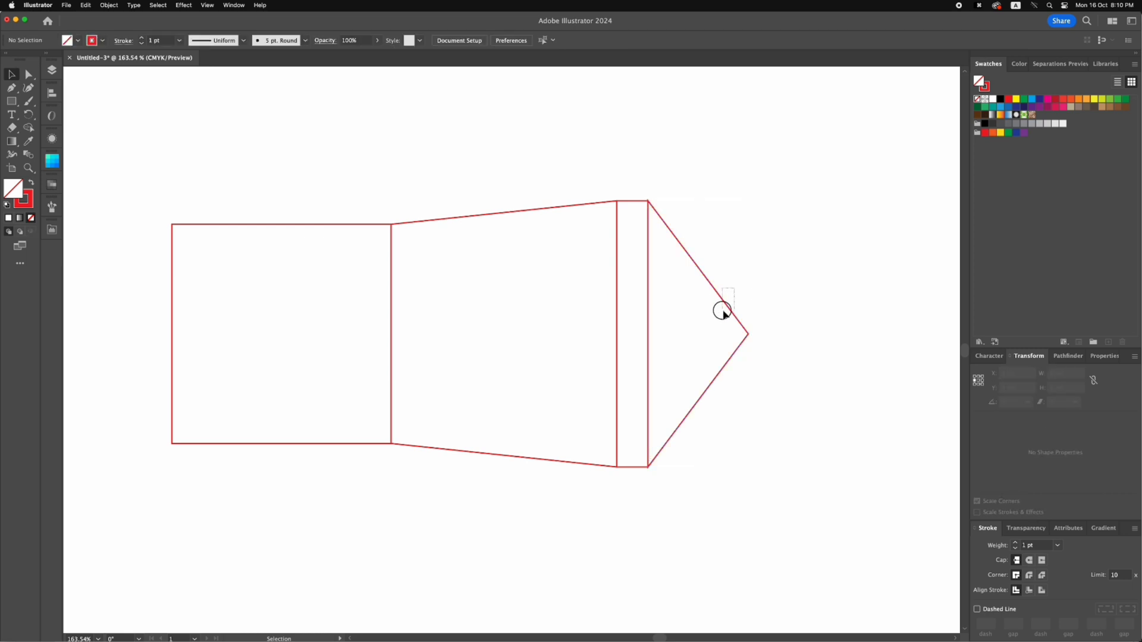
pyautogui.click(723, 310)
pyautogui.click(1068, 355)
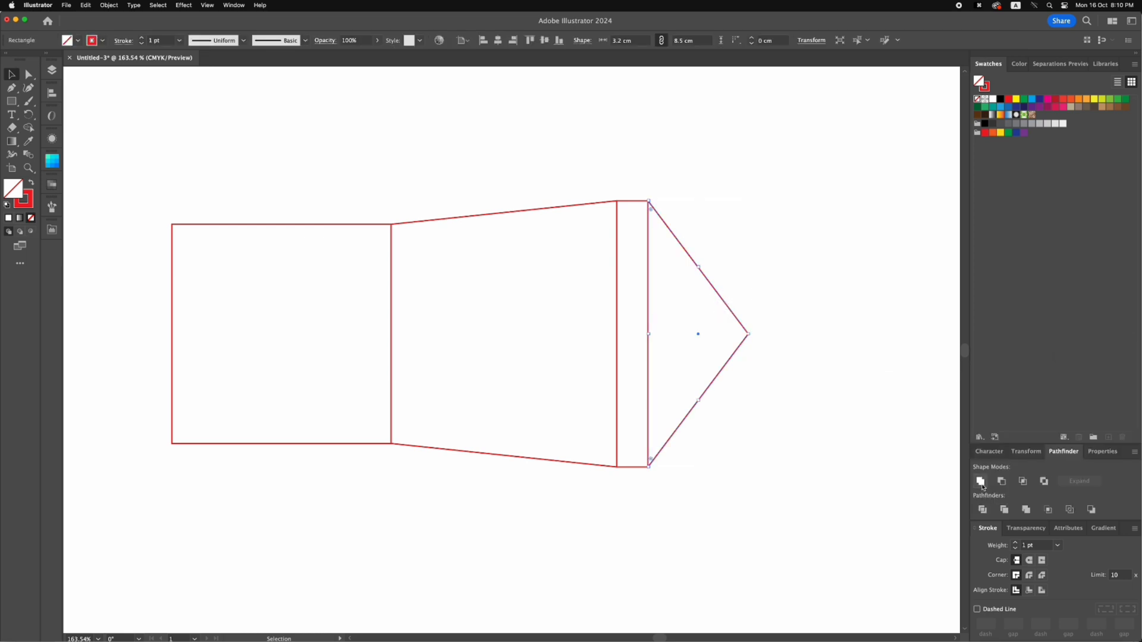
pyautogui.click(981, 482)
pyautogui.click(28, 74)
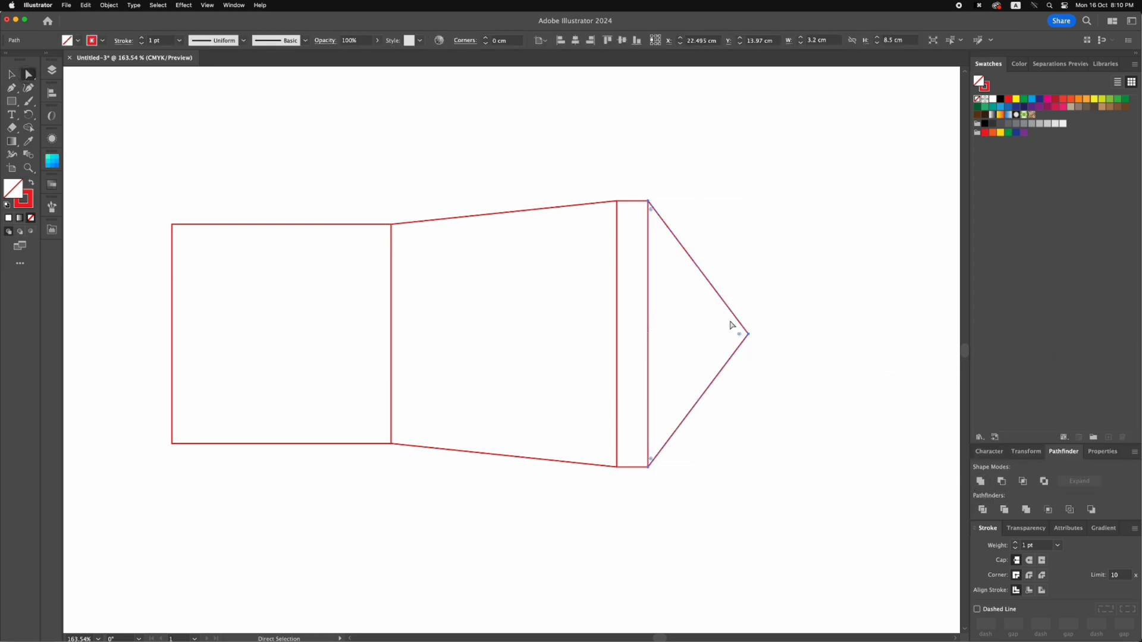
pyautogui.moveTo(749, 335); pyautogui.dragTo(811, 306)
pyautogui.press('super+z')
pyautogui.click(797, 337)
# Copy the flared panel, strip and triangular flap to the left side of the square and mirror them horizontally
pyautogui.press('space')
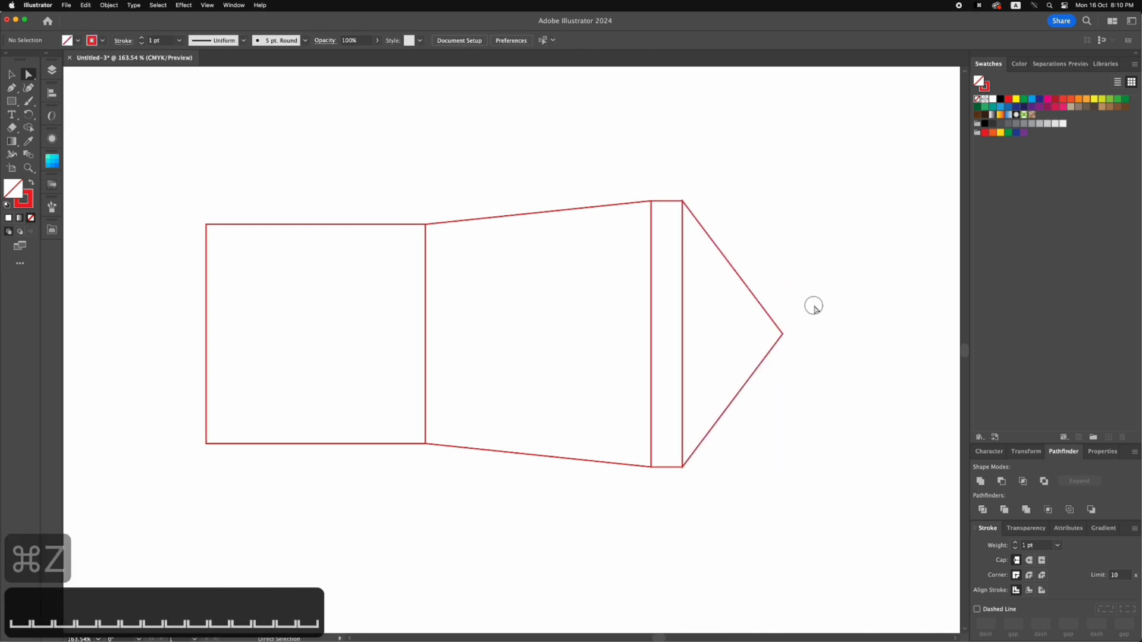
pyautogui.press('super+minus')
pyautogui.press('super+minus')
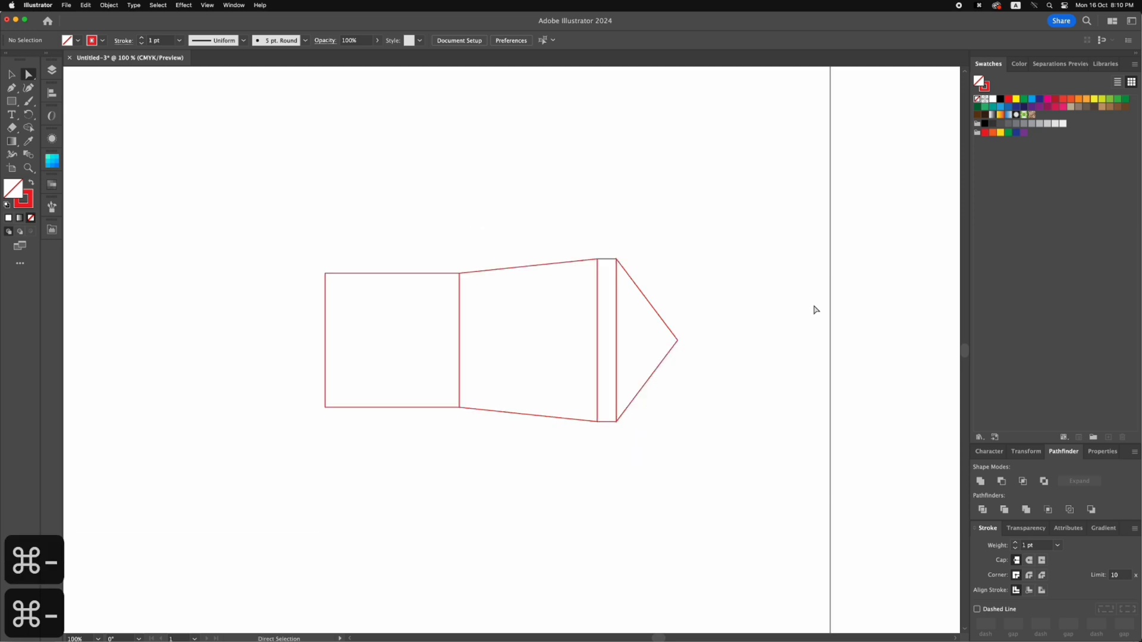
pyautogui.press('space')
pyautogui.moveTo(500, 241); pyautogui.dragTo(584, 242)
pyautogui.press('v')
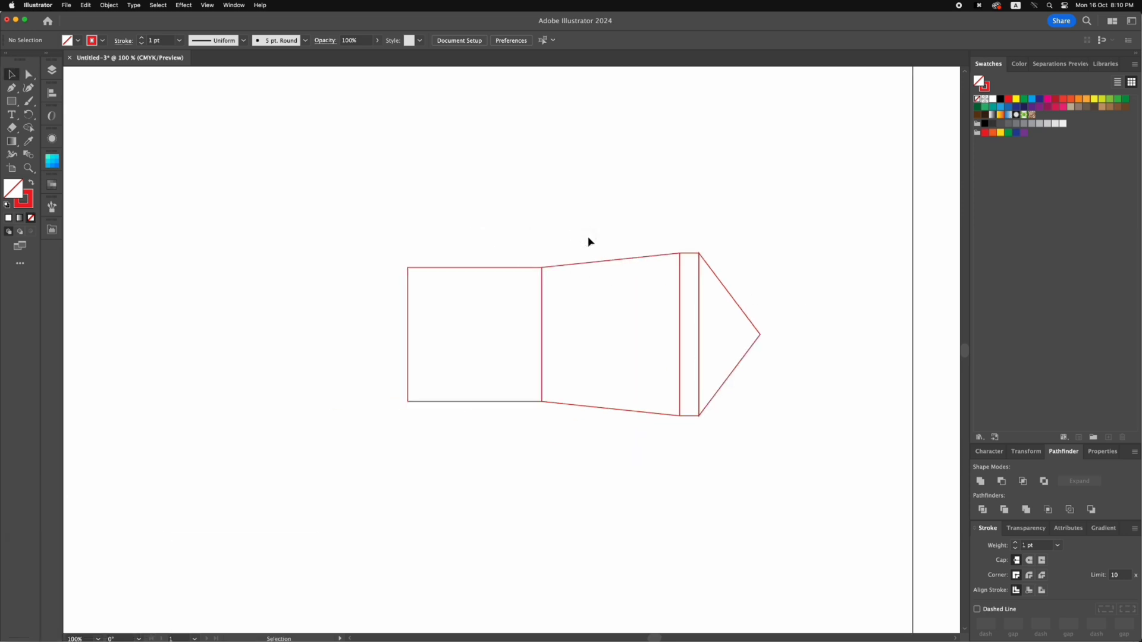
pyautogui.click(729, 290)
pyautogui.moveTo(729, 291); pyautogui.dragTo(374, 276)
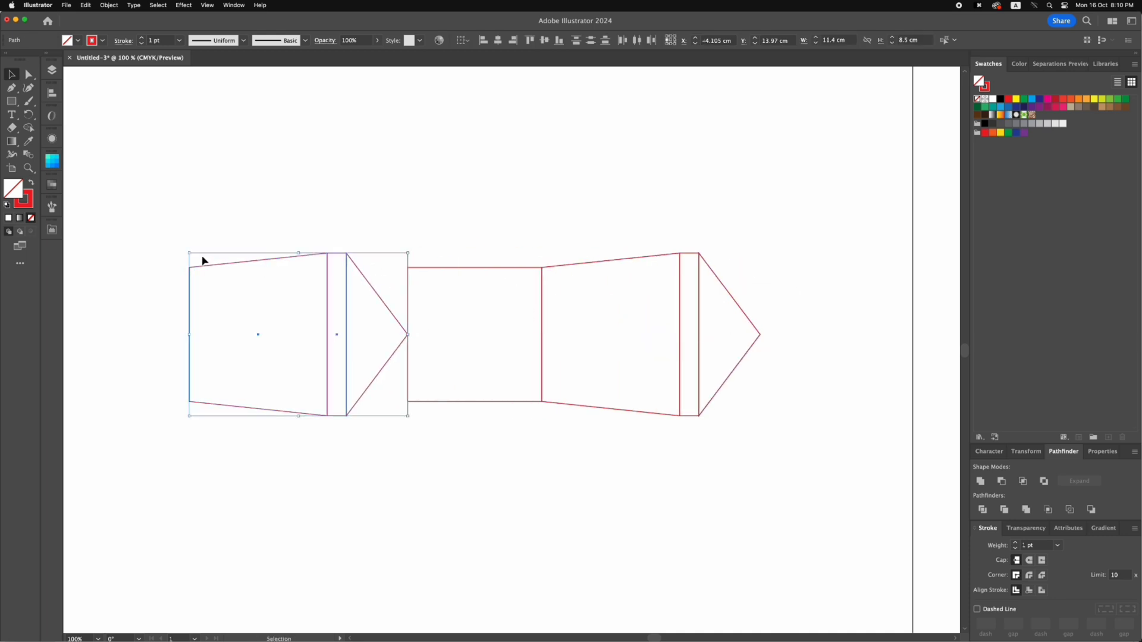
pyautogui.moveTo(203, 261); pyautogui.dragTo(414, 381)
pyautogui.press('v')
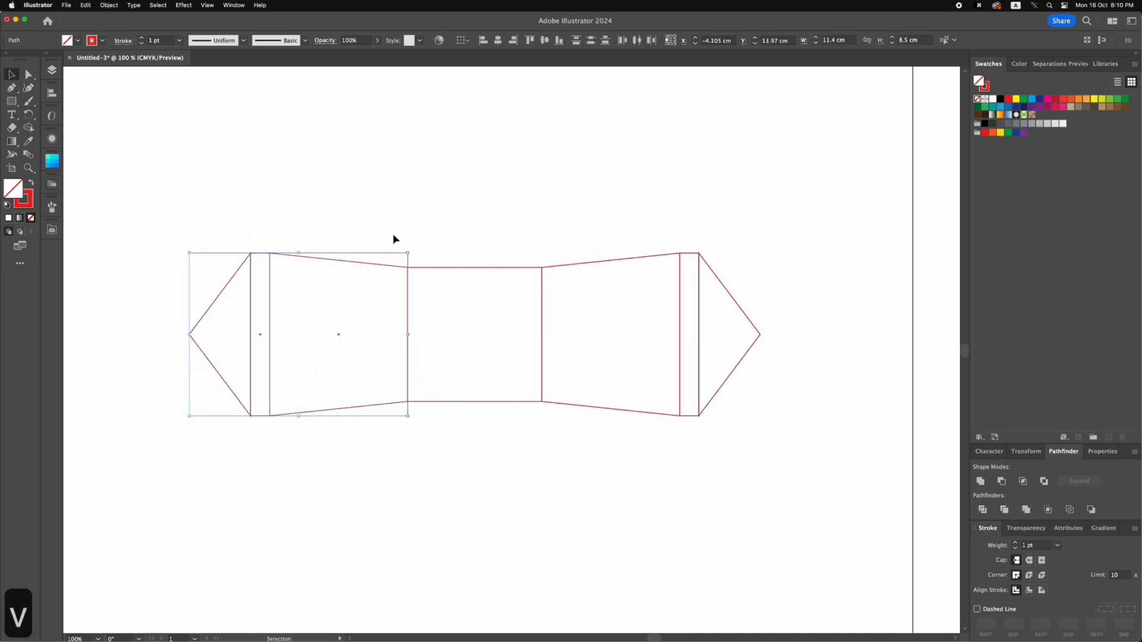
pyautogui.click(393, 238)
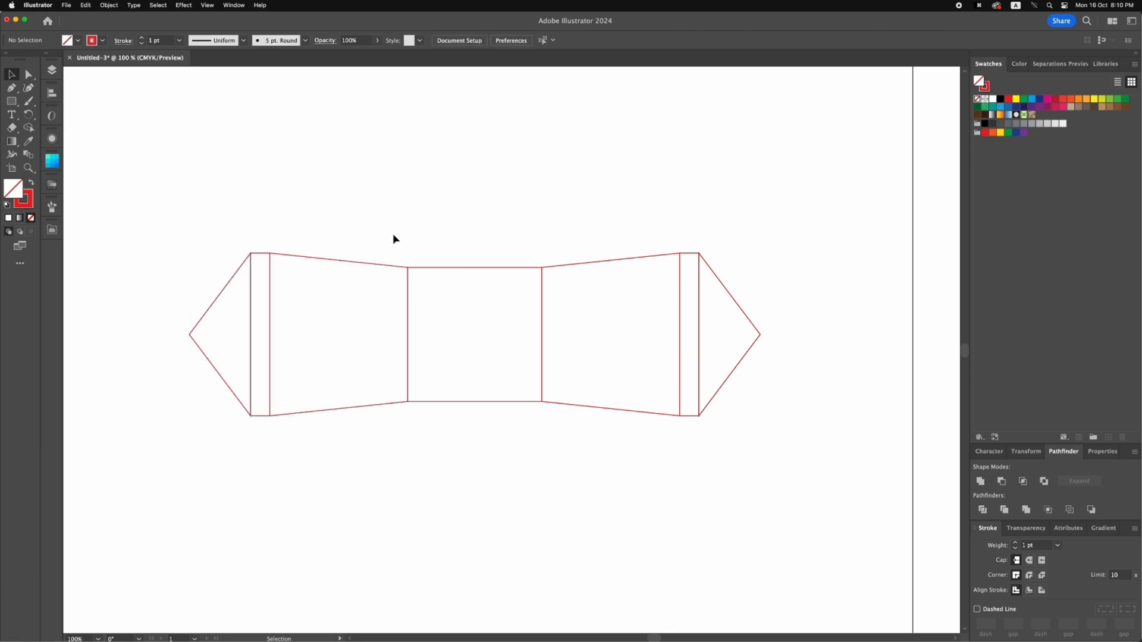
pyautogui.press('space')
pyautogui.moveTo(403, 237); pyautogui.dragTo(410, 314)
pyautogui.moveTo(446, 492); pyautogui.dragTo(444, 361)
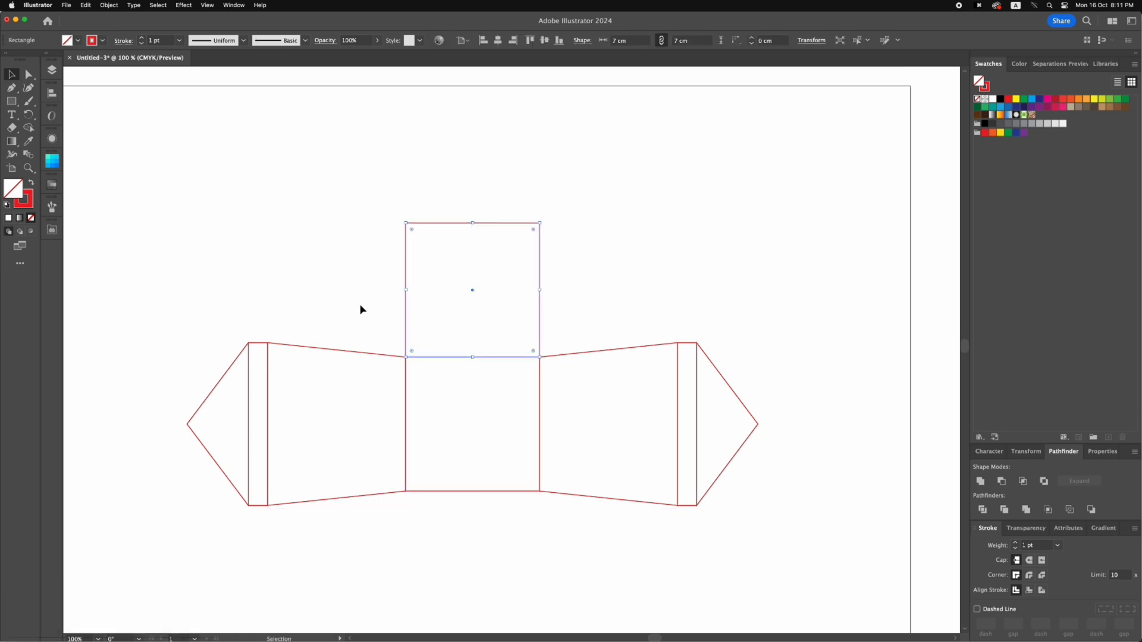
pyautogui.press('cmd+z')
pyautogui.click(384, 313)
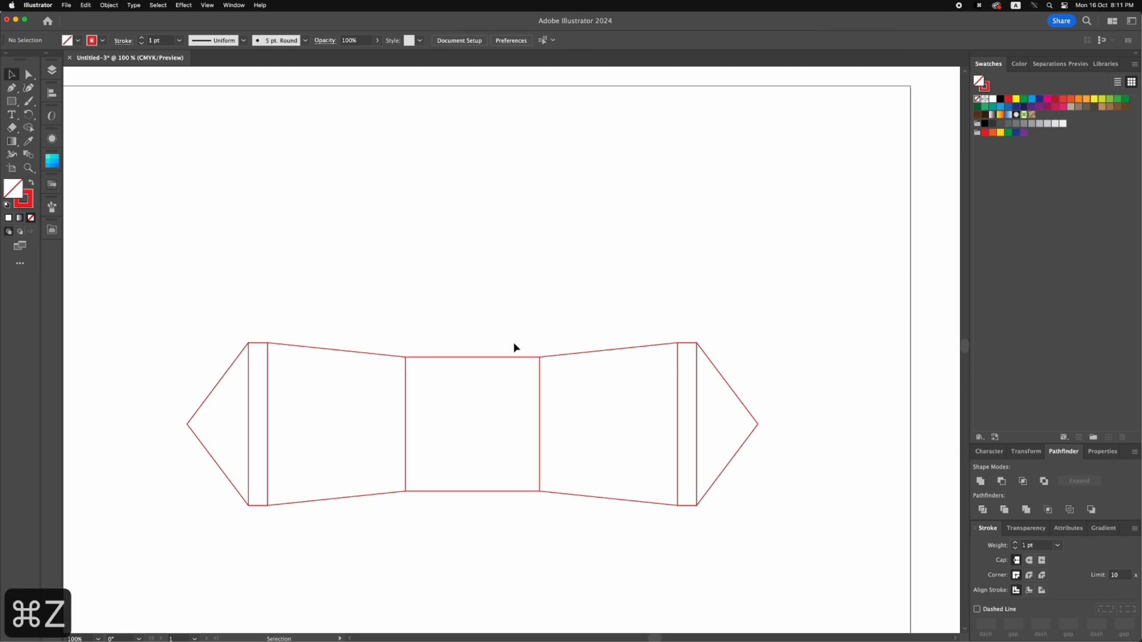
# Copy the flared side panel above the square and rotate it 90° so its narrow edge sits on the square's upper edge
pyautogui.moveTo(552, 358); pyautogui.dragTo(427, 235)
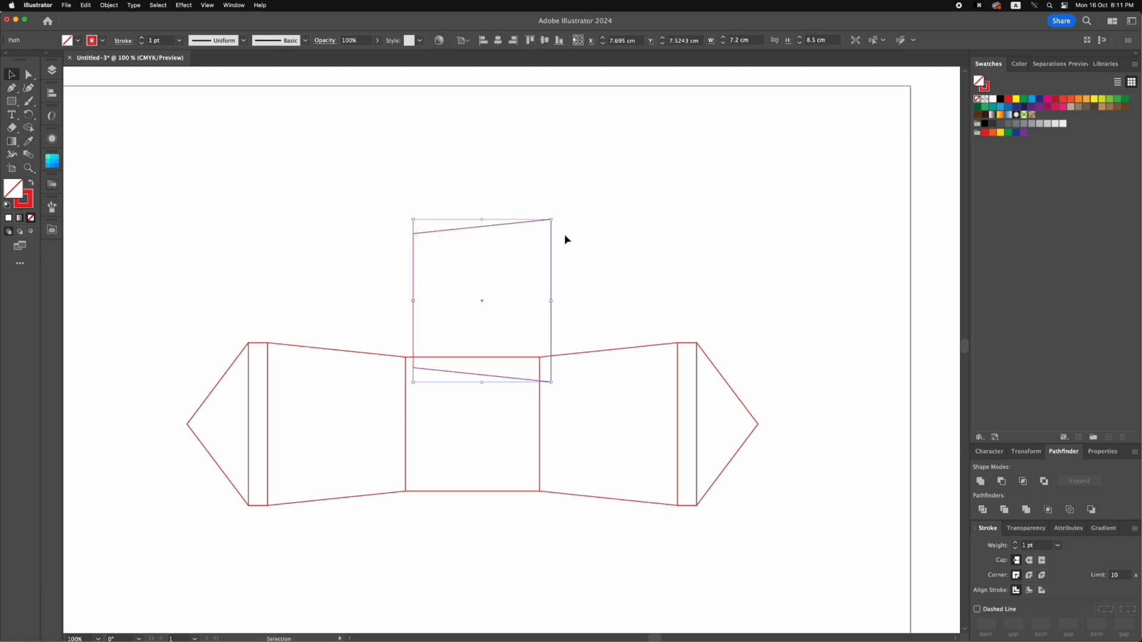
pyautogui.click(27, 114)
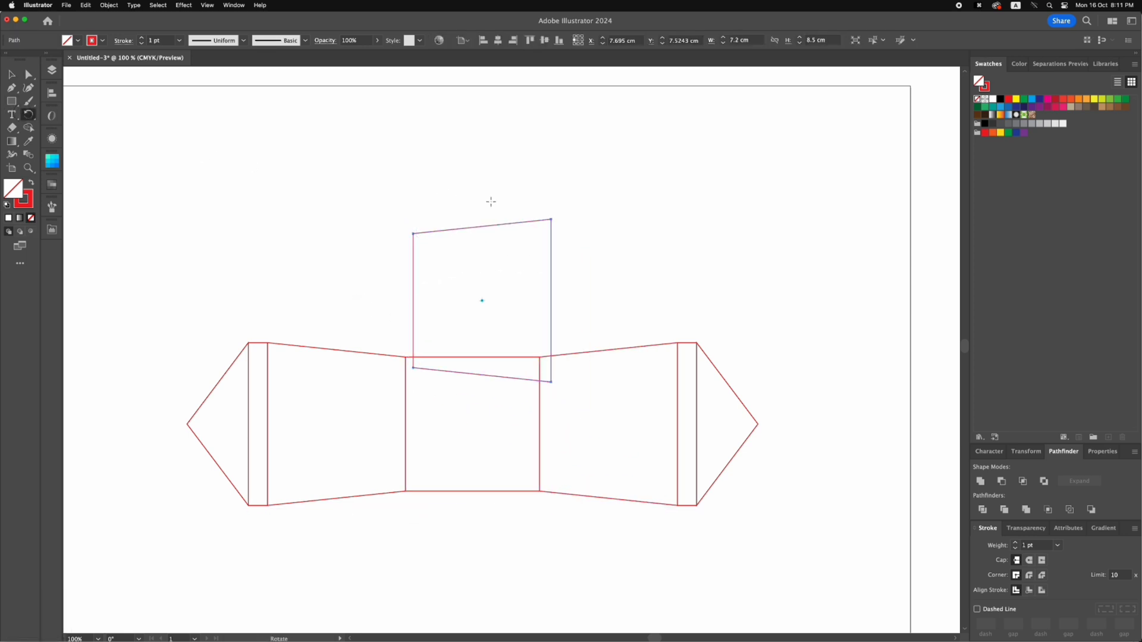
pyautogui.moveTo(490, 201); pyautogui.dragTo(341, 303)
pyautogui.press('v')
pyautogui.click(359, 259)
# Copy the 1 cm strip, rotate it 90°, and stack two copies against the upper edge of the rotated flared panel
pyautogui.press('space')
pyautogui.moveTo(256, 393); pyautogui.dragTo(548, 241)
pyautogui.press('r')
pyautogui.press('v')
pyautogui.click(507, 243)
# Set the height of the uppermost strip to 3.2 cm, using its lower edge as the reference point
pyautogui.click(1017, 453)
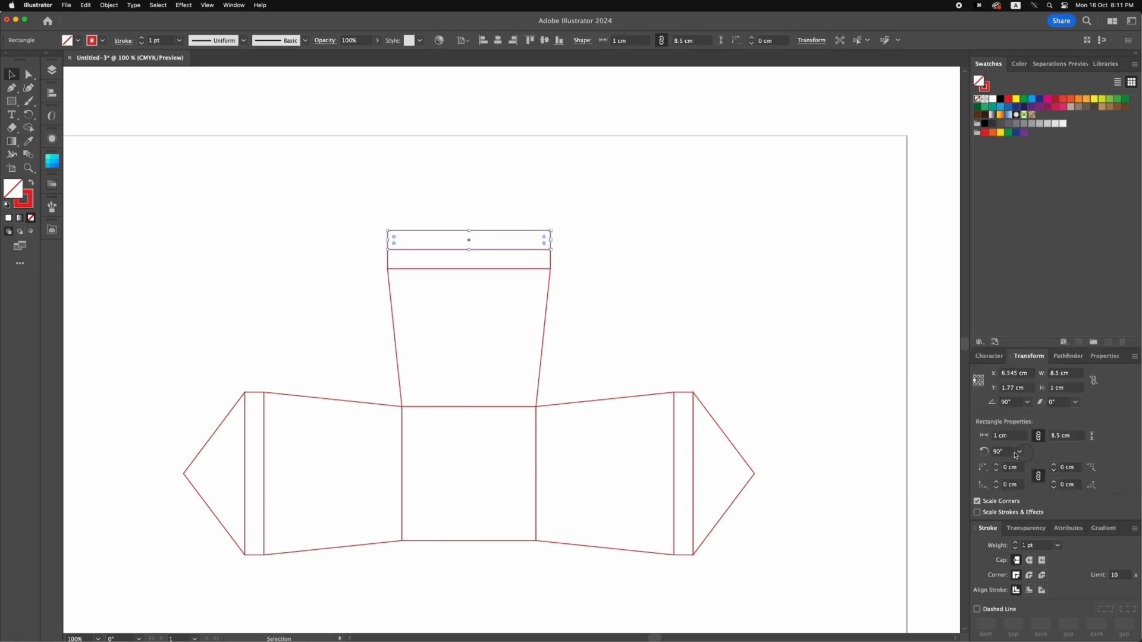
pyautogui.click(978, 384)
pyautogui.click(1074, 388)
pyautogui.write('3.2')
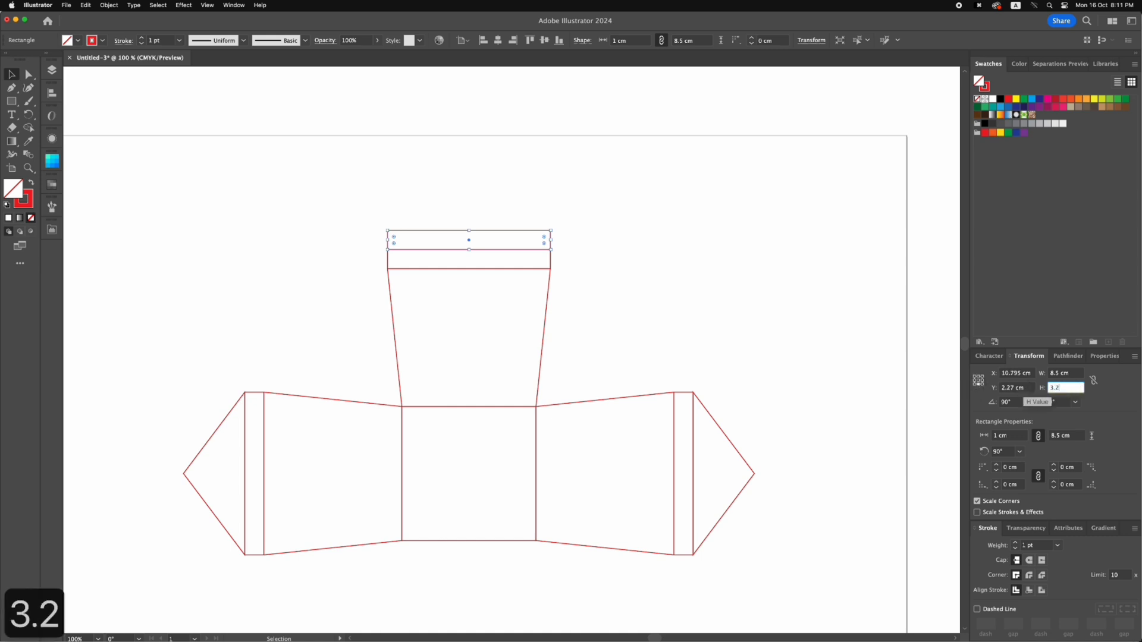
pyautogui.press('Return')
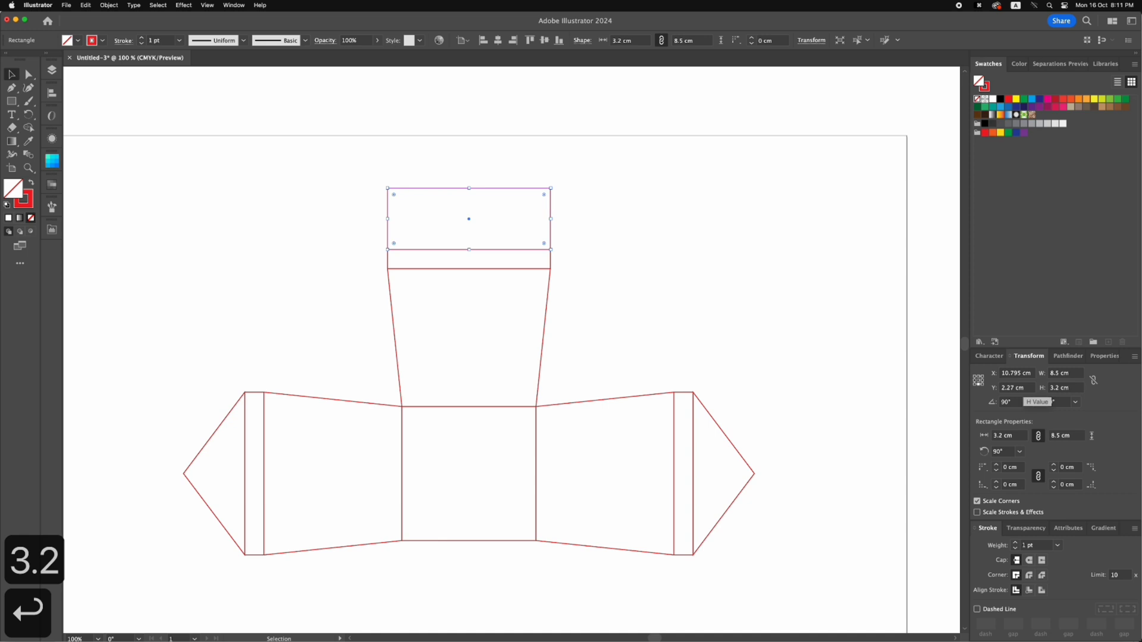
# Copy the 3.2 cm end panel upward and shrink the copy to a strip about 0.4 cm tall resting on the panel's upper edge
pyautogui.click(701, 229)
pyautogui.press('z')
pyautogui.moveTo(457, 201); pyautogui.dragTo(697, 349)
pyautogui.press('v')
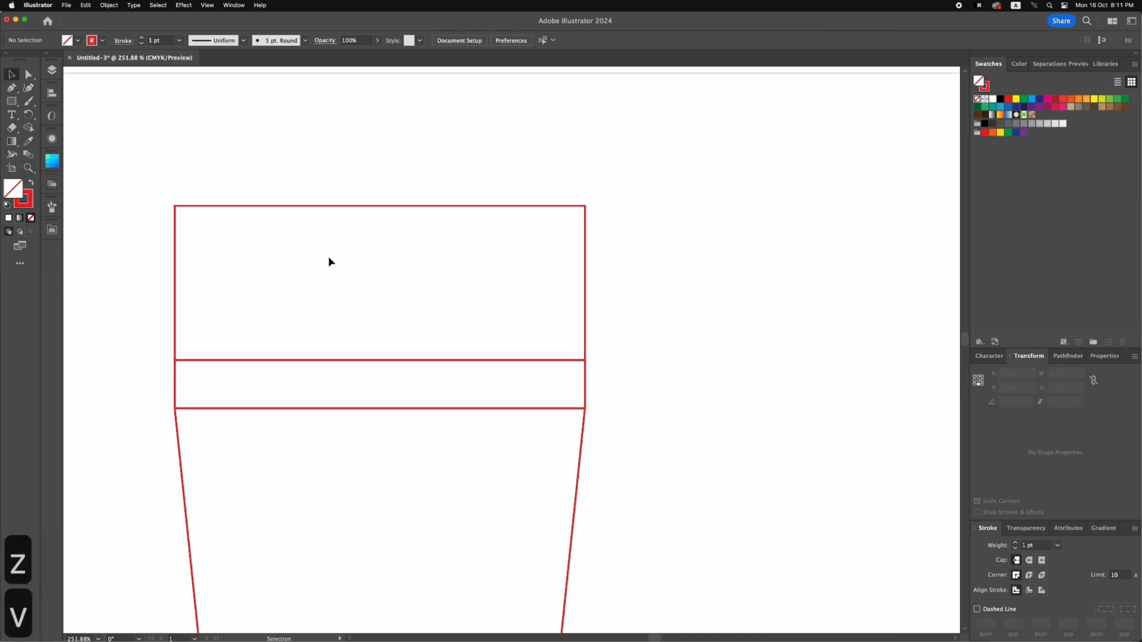
pyautogui.press('space')
pyautogui.moveTo(321, 243); pyautogui.dragTo(360, 266)
pyautogui.press('v')
pyautogui.moveTo(320, 228); pyautogui.dragTo(313, 208)
pyautogui.moveTo(421, 362); pyautogui.dragTo(418, 230)
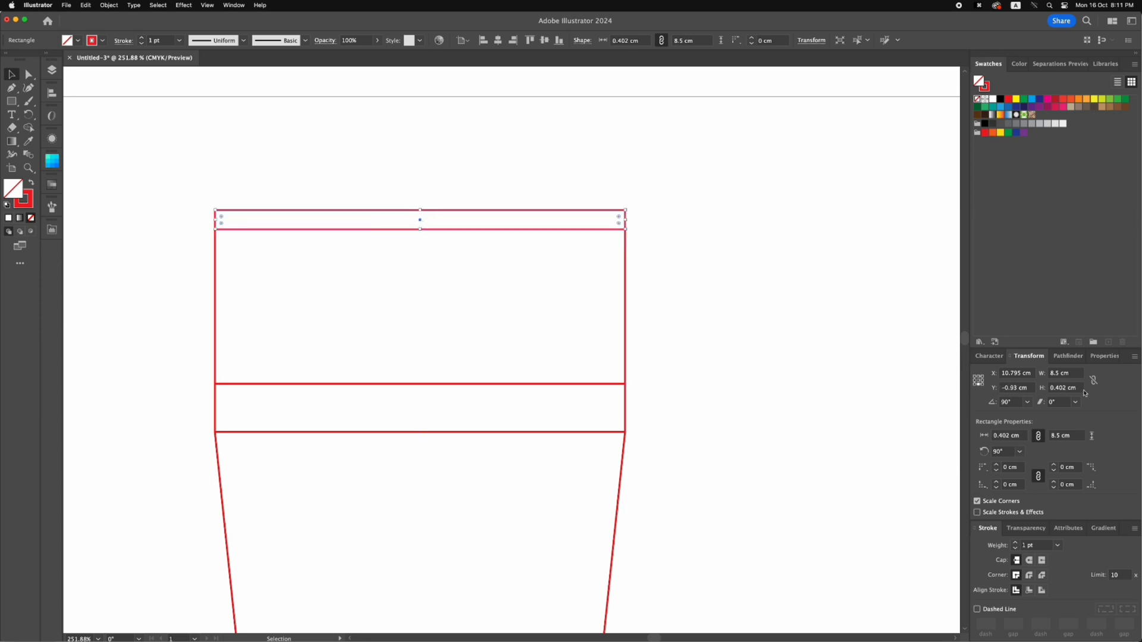
# Set the width of the thin strip above the end panel to 5 cm, keeping it centred
pyautogui.click(1070, 373)
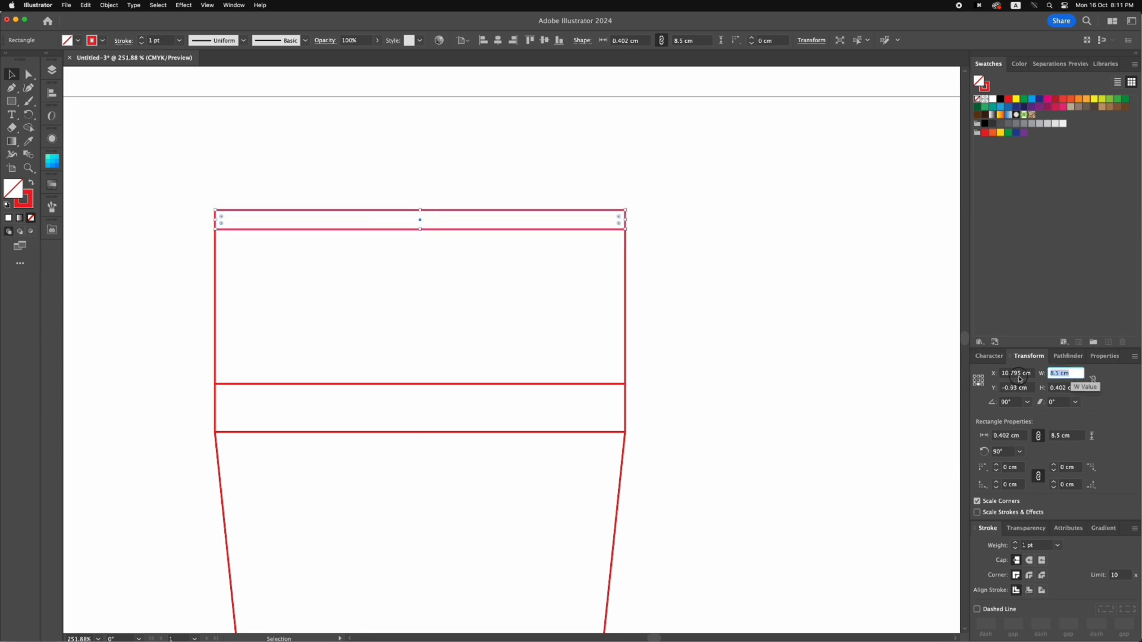
pyautogui.write('5')
pyautogui.press('Return')
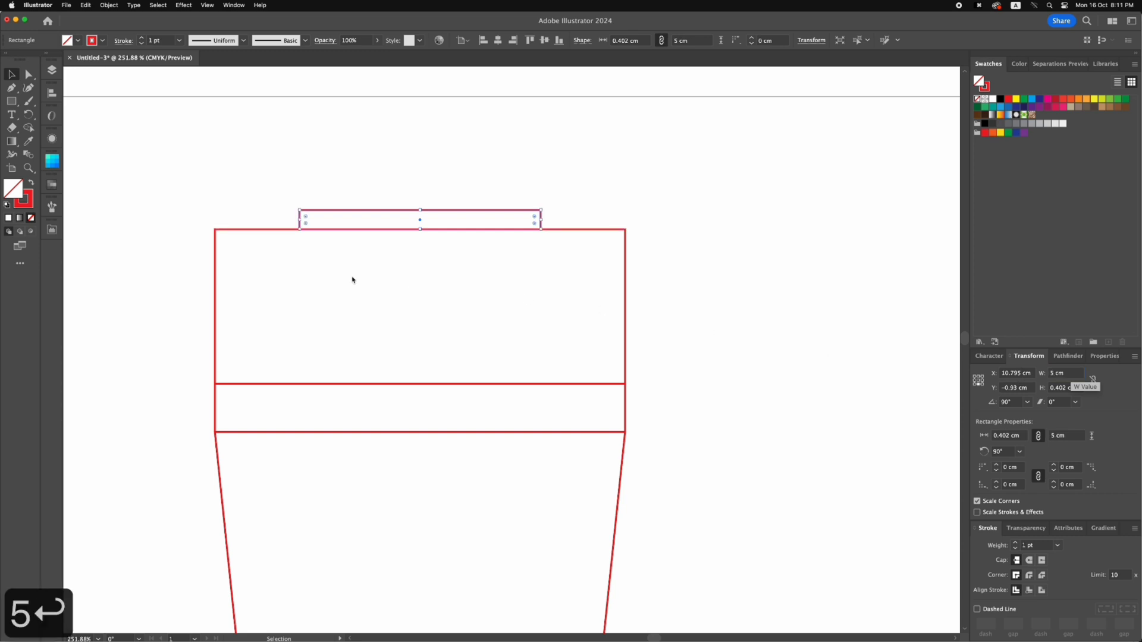
pyautogui.click(265, 234)
# Move the end panel's two upper corner points inward to the lower corners of the 5 cm strip, forming a trapezoid
pyautogui.click(28, 75)
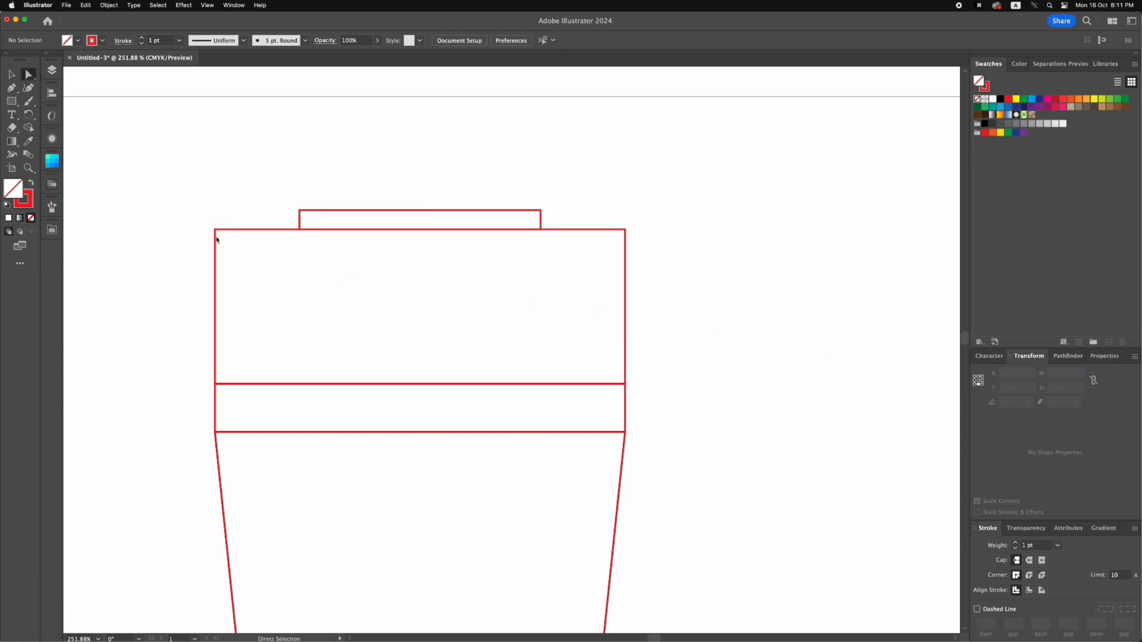
pyautogui.moveTo(215, 230); pyautogui.dragTo(299, 230)
pyautogui.moveTo(624, 230); pyautogui.dragTo(541, 230)
pyautogui.click(564, 230)
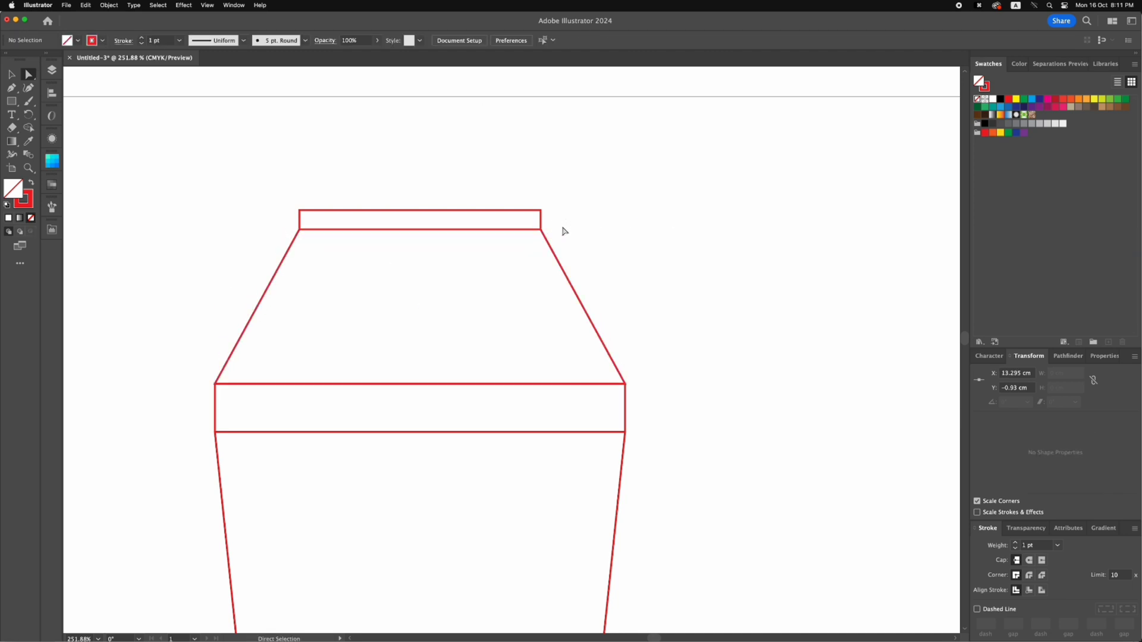
# Delete the thin 5 cm guide strip above the trapezoid
pyautogui.press('v')
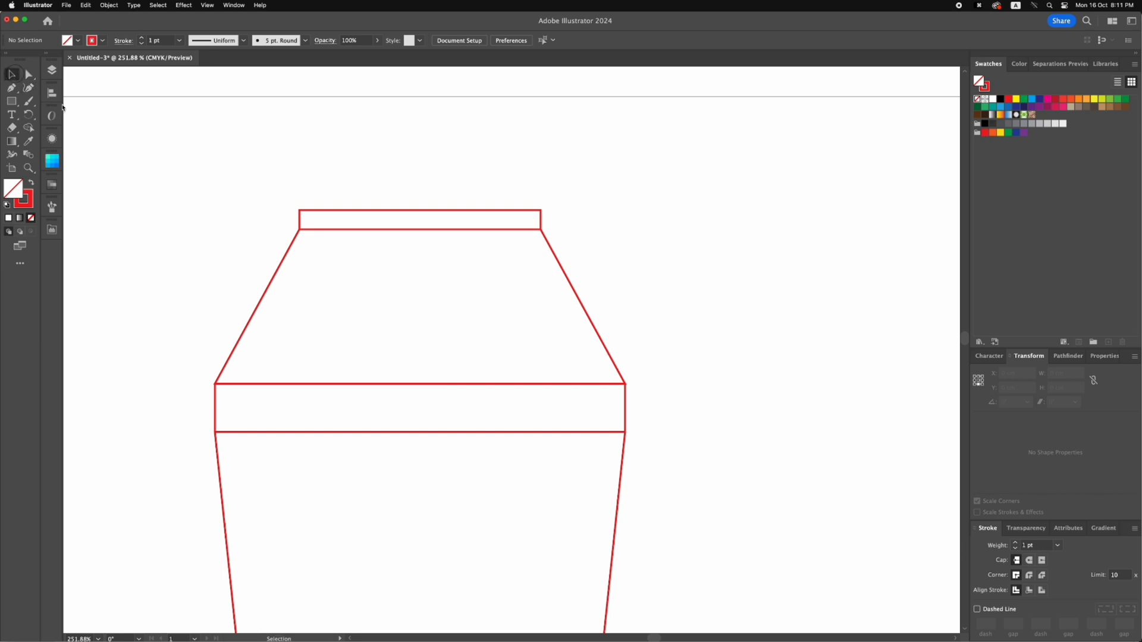
pyautogui.click(310, 212)
pyautogui.press('BackSpace')
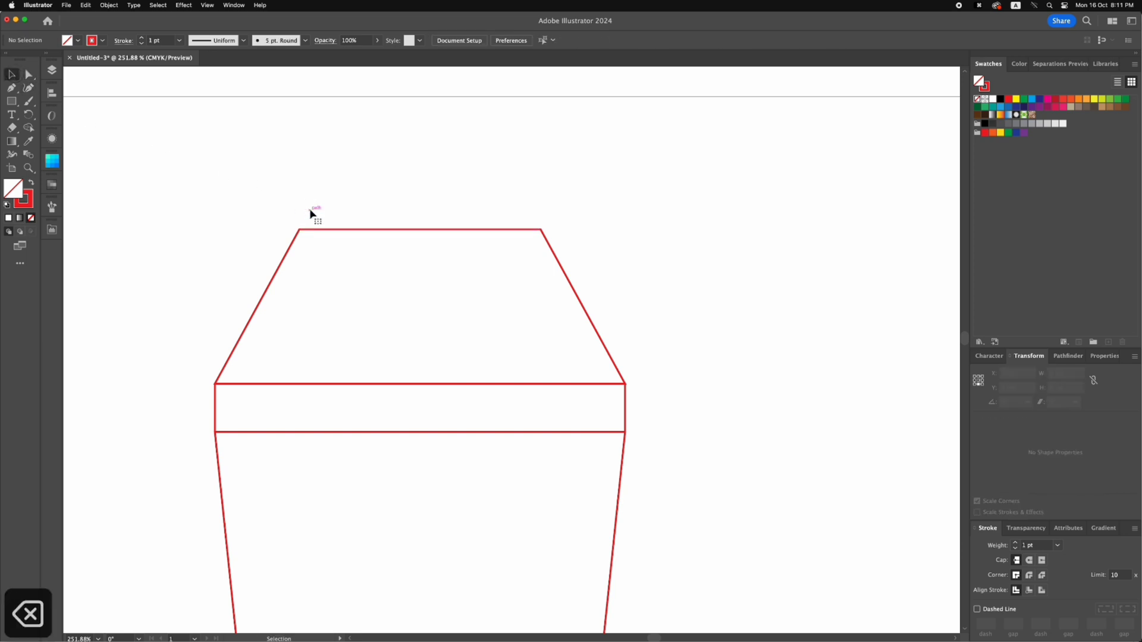
# Create a circle 2.5 cm wide and 2.5 cm high with the Ellipse tool near the trapezoid's upper edge
pyautogui.press('space')
pyautogui.moveTo(349, 206); pyautogui.dragTo(474, 189)
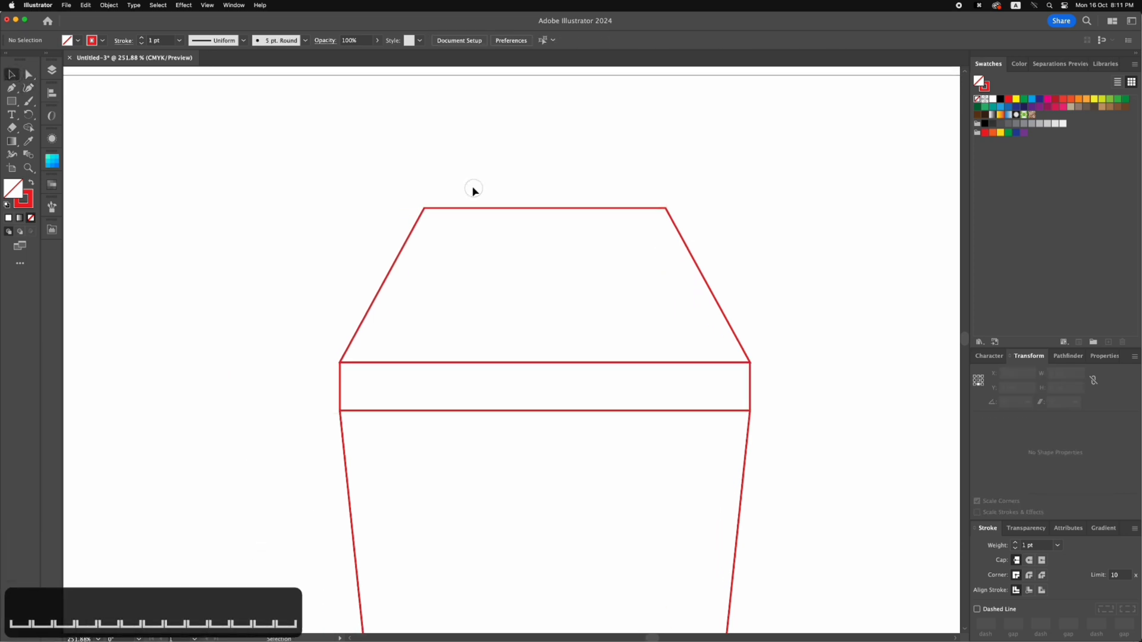
pyautogui.click(11, 105)
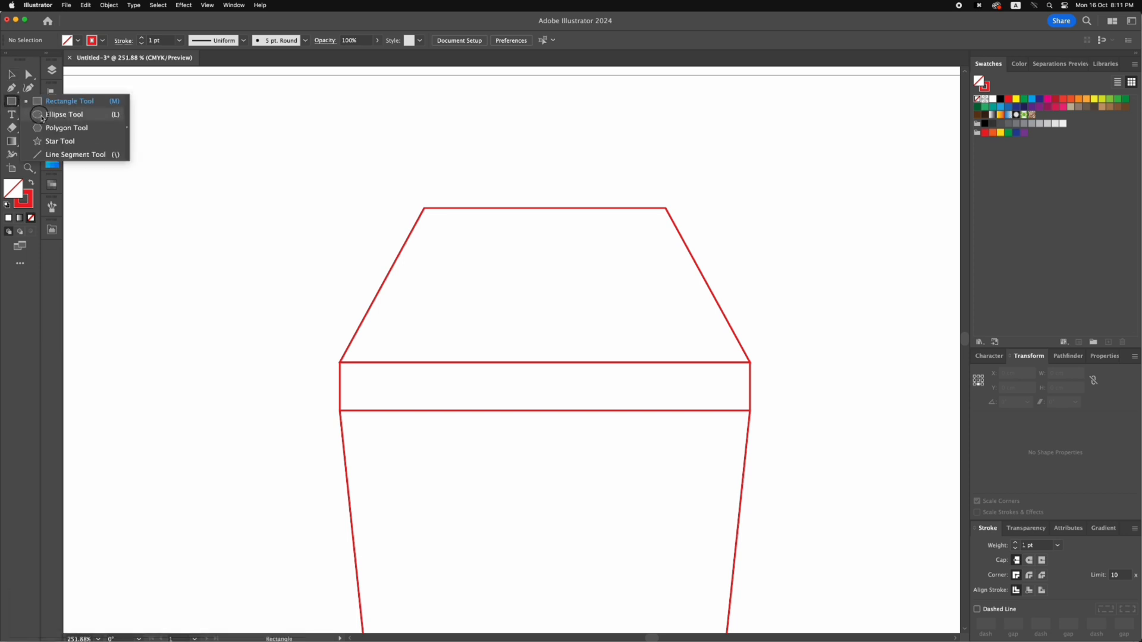
pyautogui.click(42, 119)
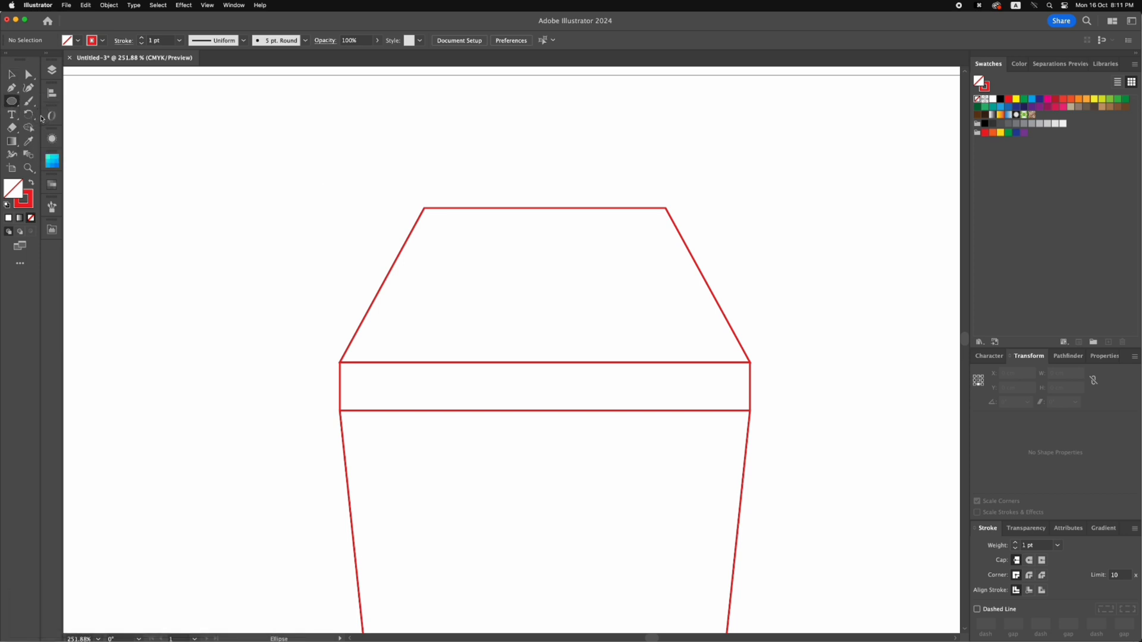
pyautogui.click(434, 184)
pyautogui.write('2.5')
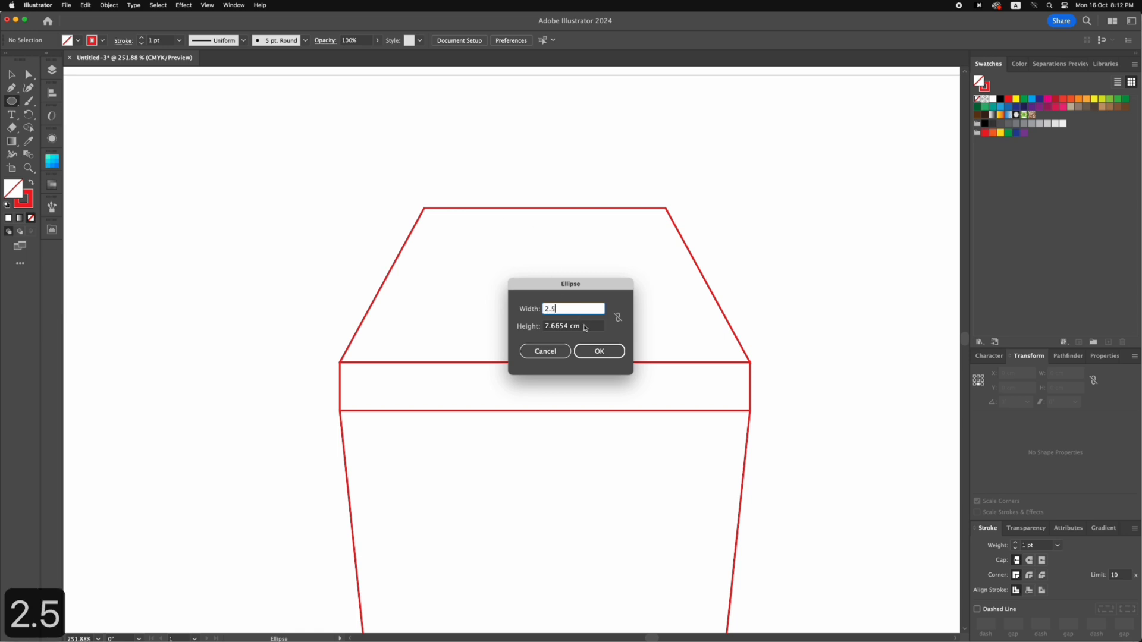
pyautogui.press('Tab')
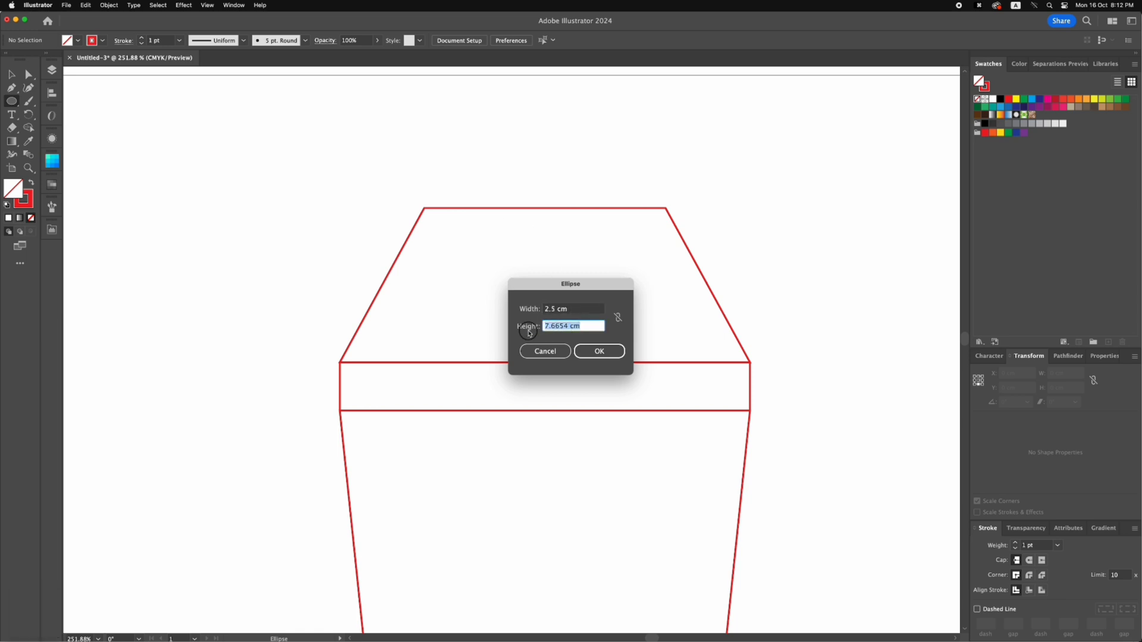
pyautogui.write('2.5')
pyautogui.press('Return')
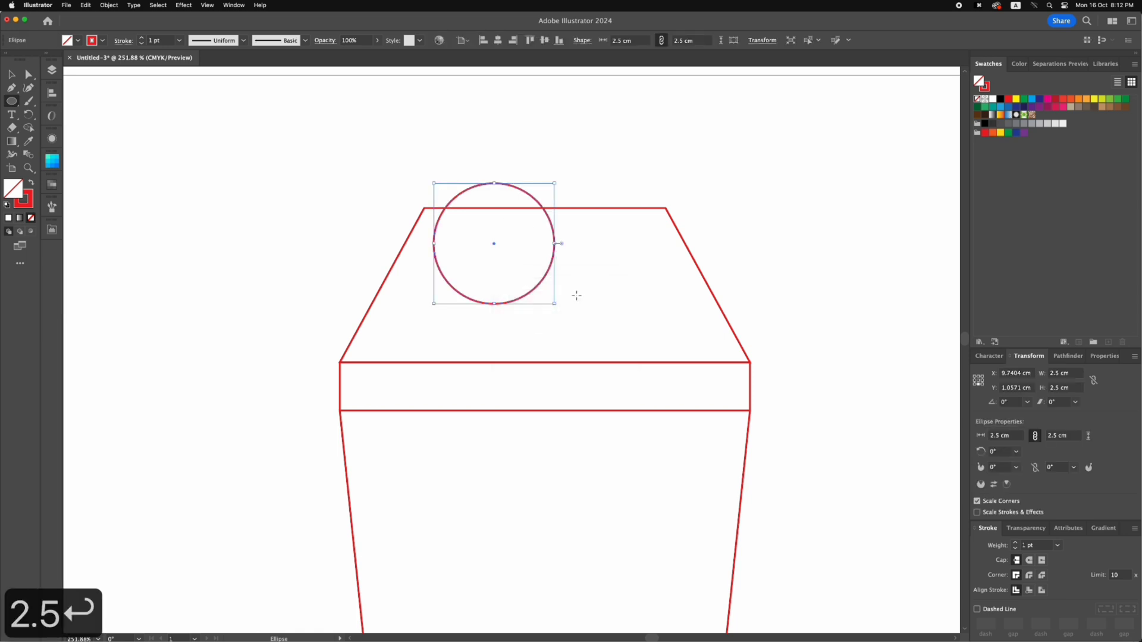
# Centre the 2.5 cm circle on the midpoint of the trapezoid's upper edge
pyautogui.press('v')
pyautogui.moveTo(534, 201); pyautogui.dragTo(588, 169)
pyautogui.click(633, 208)
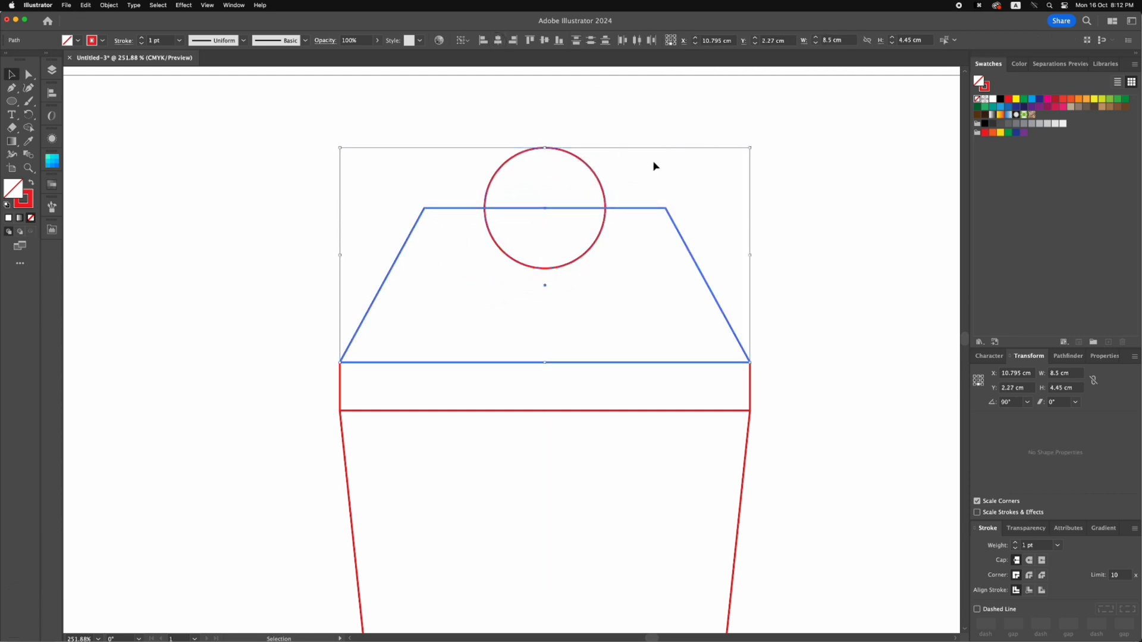
pyautogui.click(594, 256)
pyautogui.click(29, 74)
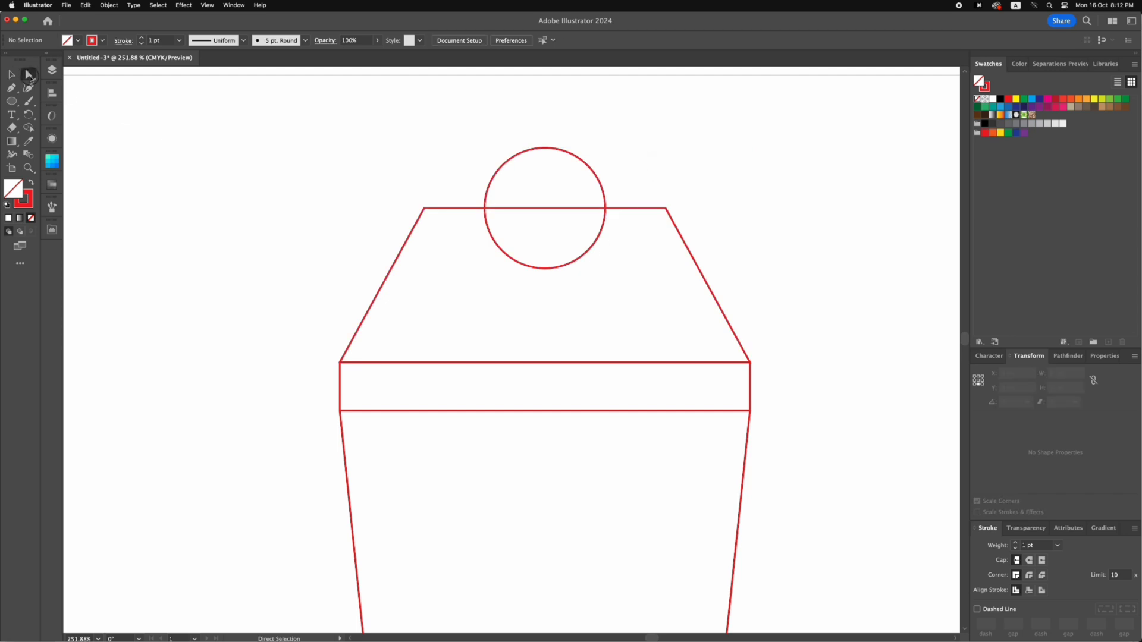
pyautogui.moveTo(484, 295); pyautogui.dragTo(564, 259)
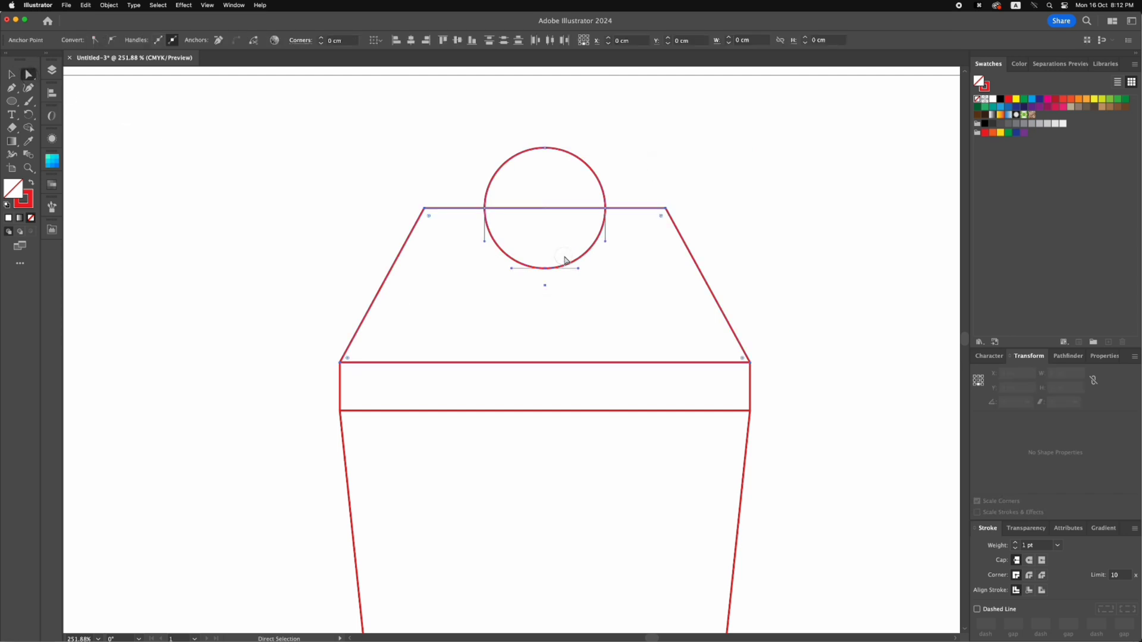
pyautogui.press('BackSpace')
pyautogui.press('super+z')
pyautogui.press('super+z')
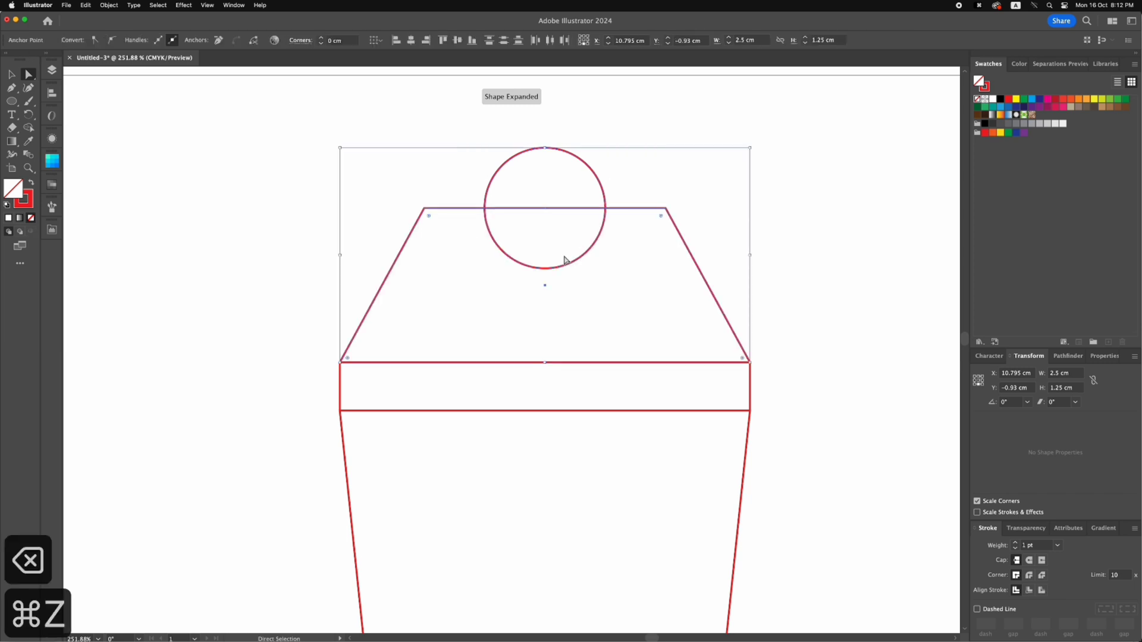
# Delete the circle's lowest anchor point to leave a semicircle above the trapezoid
pyautogui.press('a')
pyautogui.click(546, 269)
pyautogui.press('BackSpace')
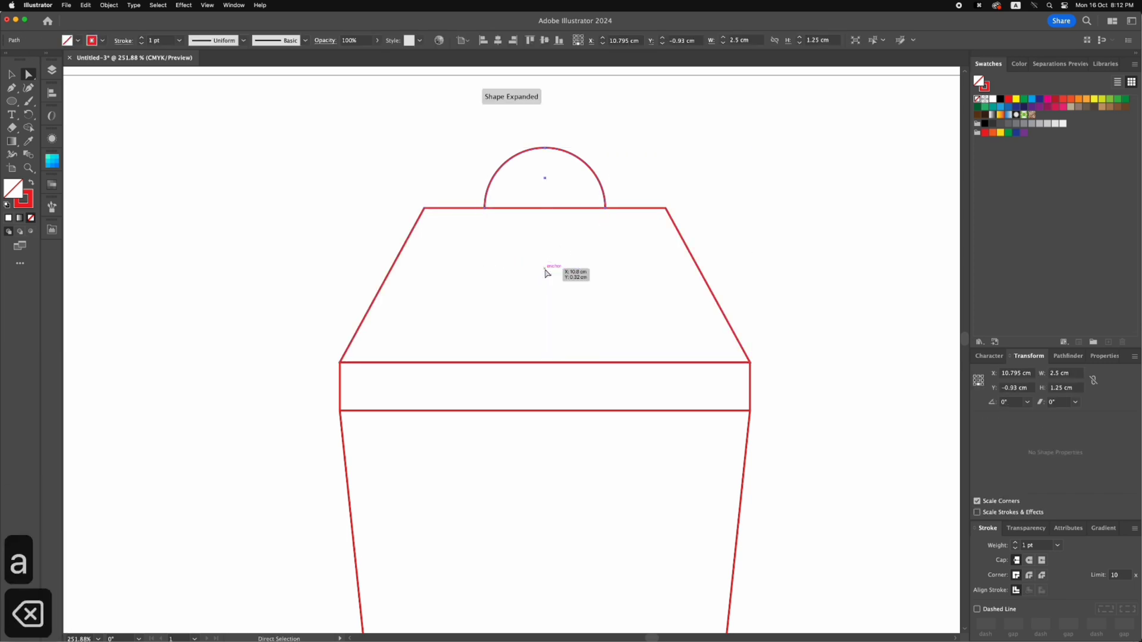
pyautogui.click(531, 241)
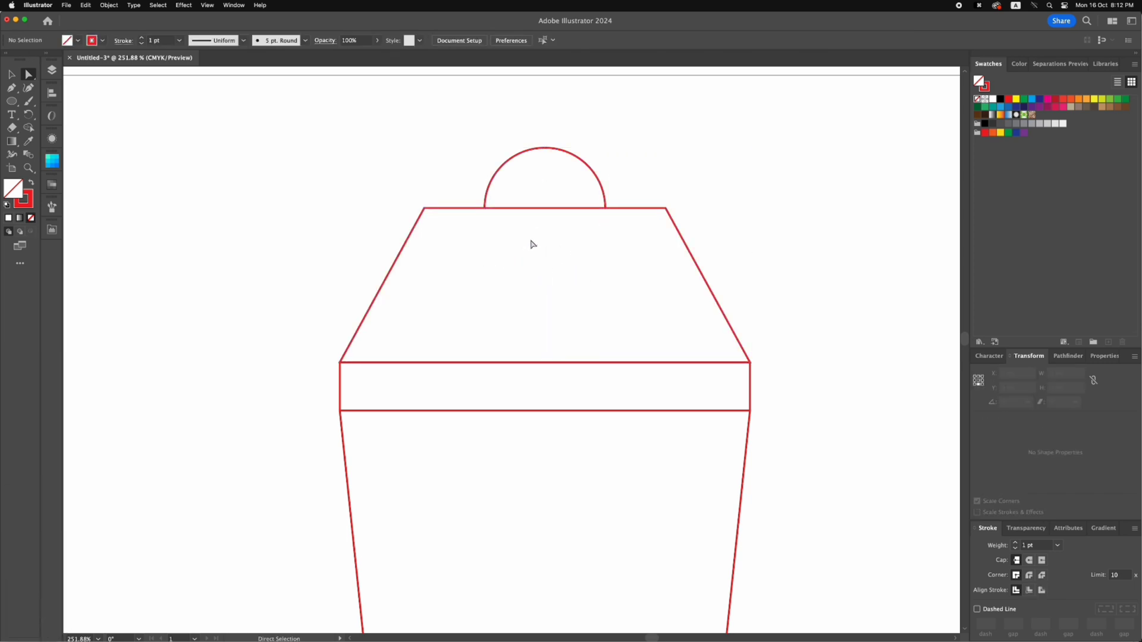
# Isolate the trapezoid, cut its upper edge at both ends of the semicircle with the Scissors tool, and exit isolation mode
pyautogui.press('v')
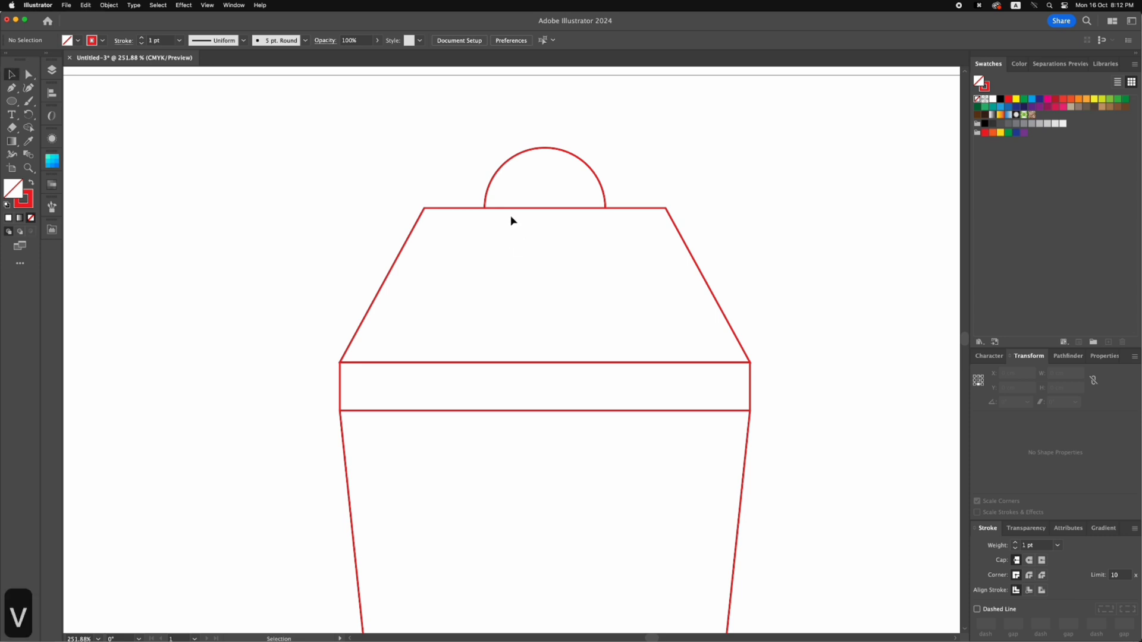
pyautogui.click(505, 209)
pyautogui.click(506, 230)
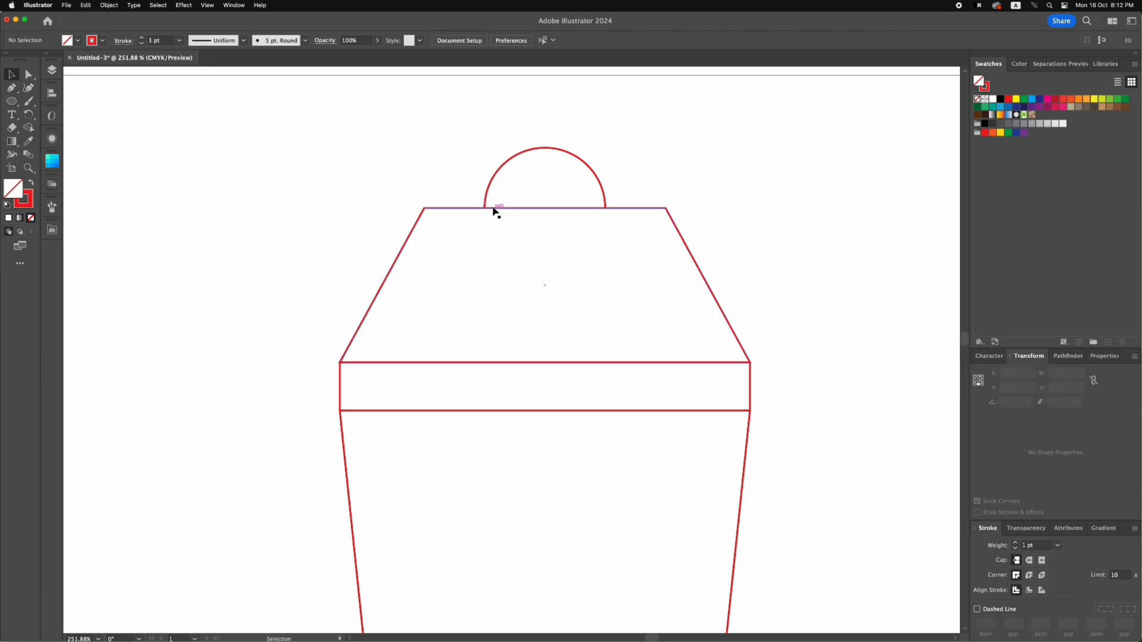
pyautogui.click(494, 208)
pyautogui.click(500, 221)
pyautogui.click(499, 210)
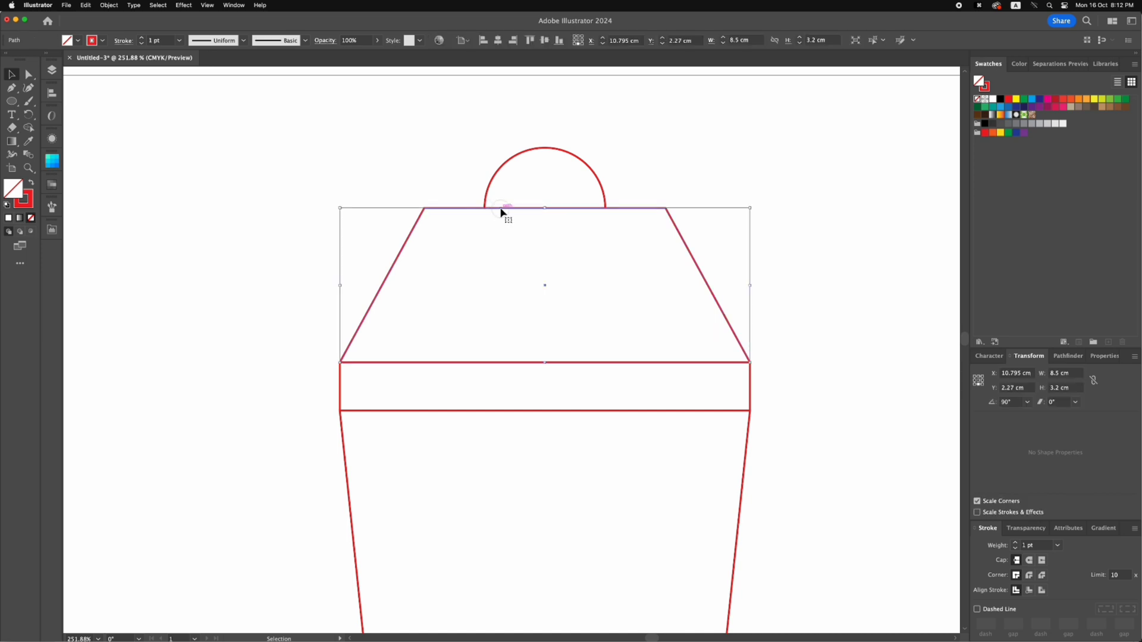
pyautogui.doubleClick(500, 211)
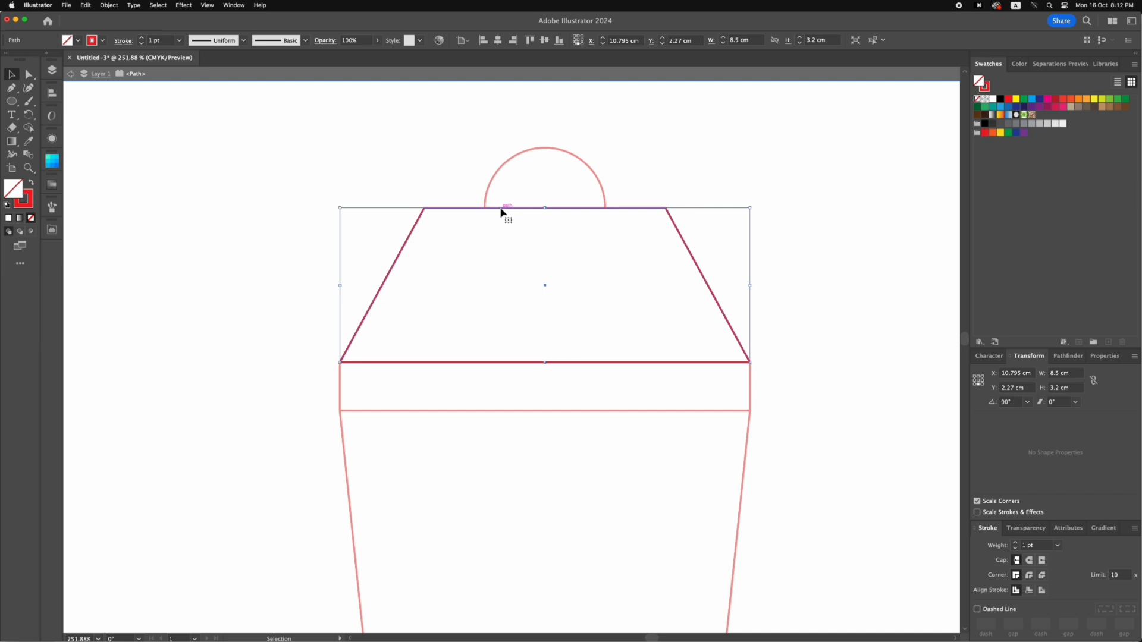
pyautogui.press('c')
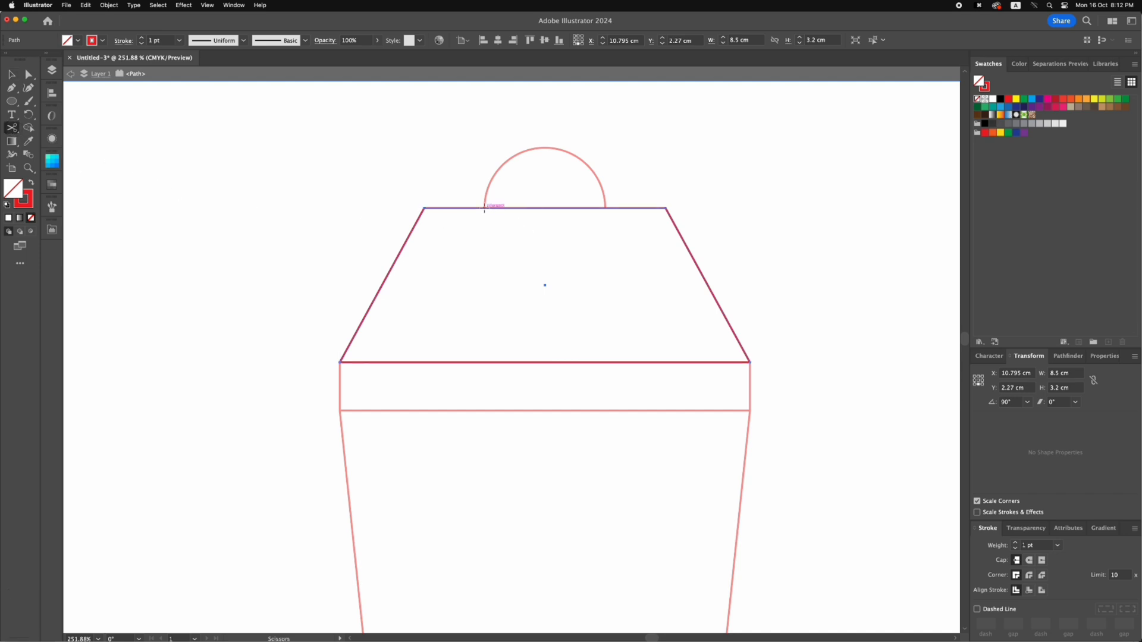
pyautogui.click(484, 208)
pyautogui.click(605, 208)
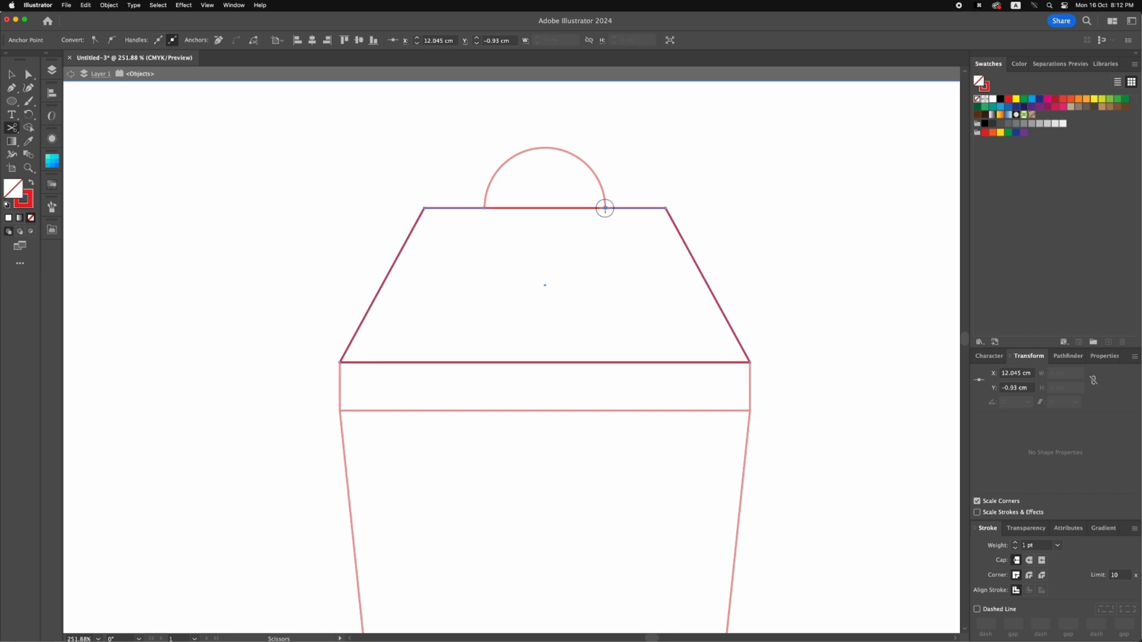
pyautogui.click(12, 75)
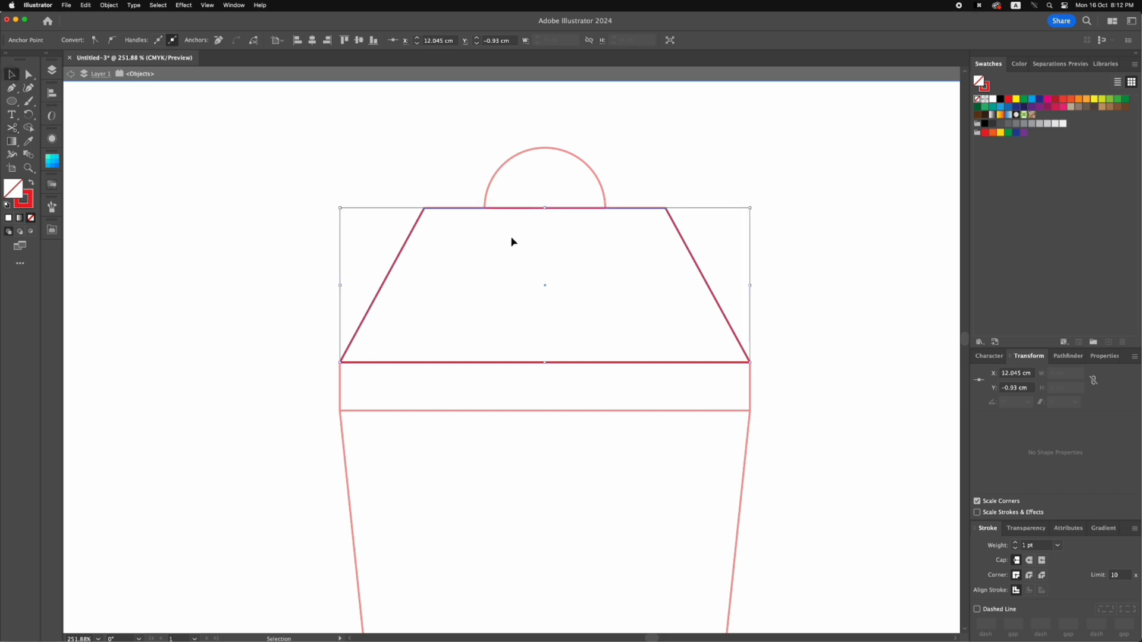
pyautogui.doubleClick(591, 247)
# Halve the width of the cut line segment beneath the semicircle to 1.25 cm, scaling from its centre
pyautogui.click(515, 208)
pyautogui.moveTo(516, 212); pyautogui.dragTo(517, 221)
pyautogui.press('super+z')
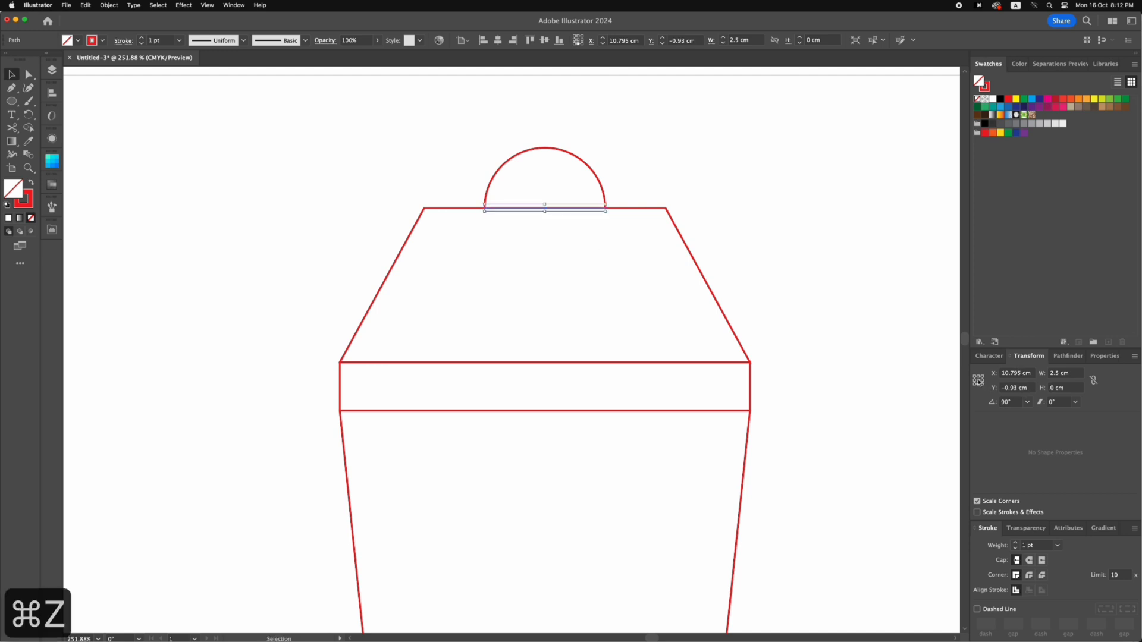
pyautogui.click(1076, 374)
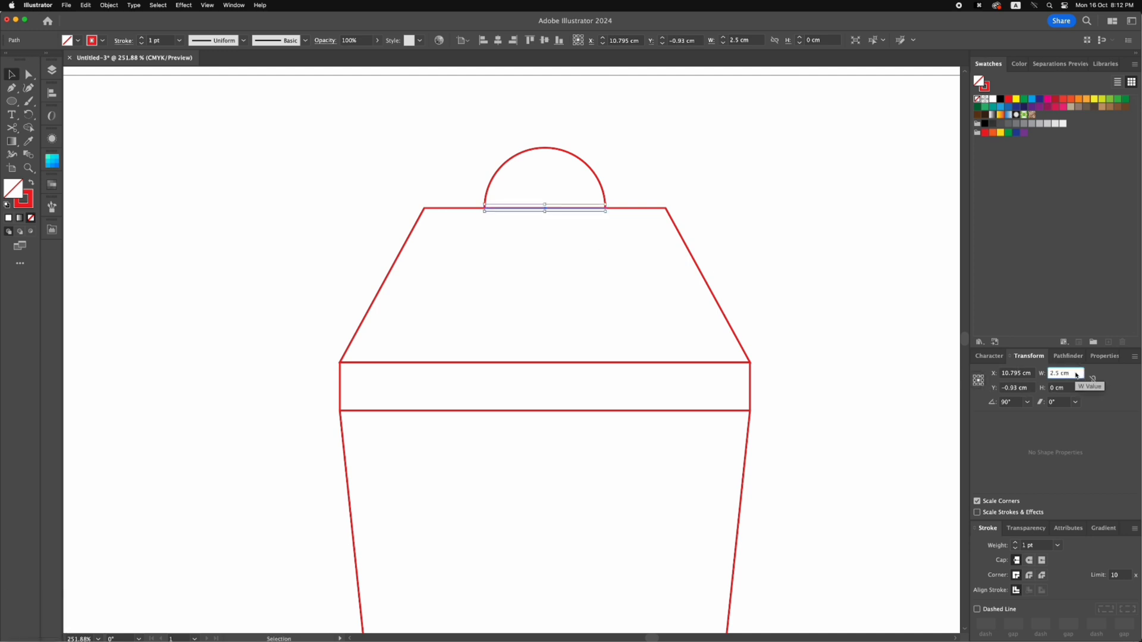
pyautogui.write('/2')
pyautogui.press('Return')
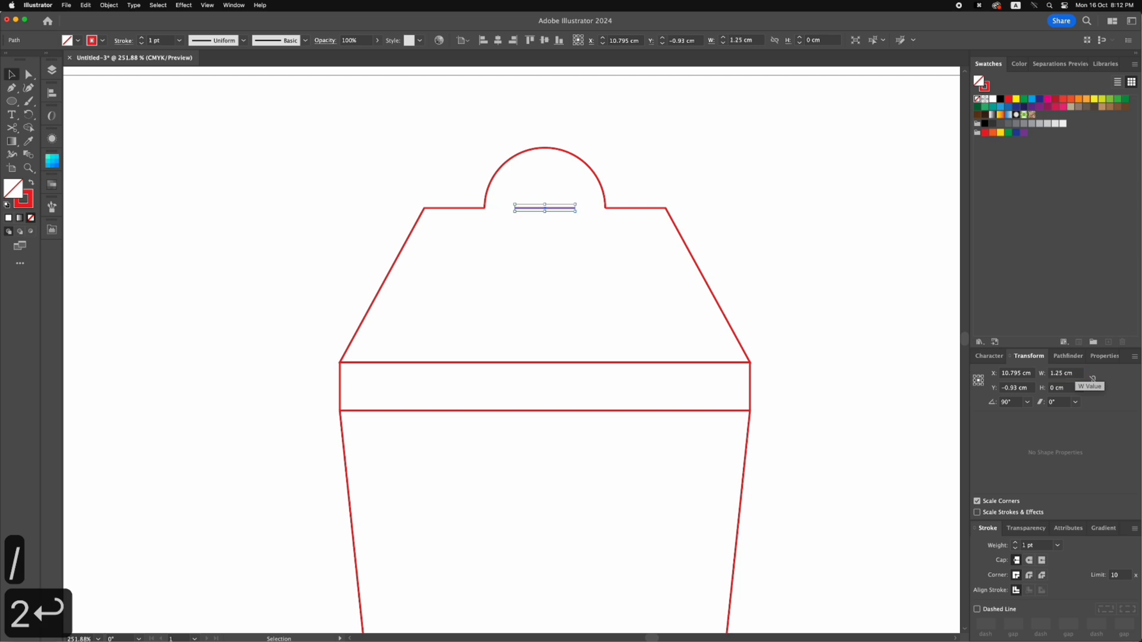
# Move the 1.25 cm line segment left so it runs from the semicircle's left end to its centre
pyautogui.click(612, 234)
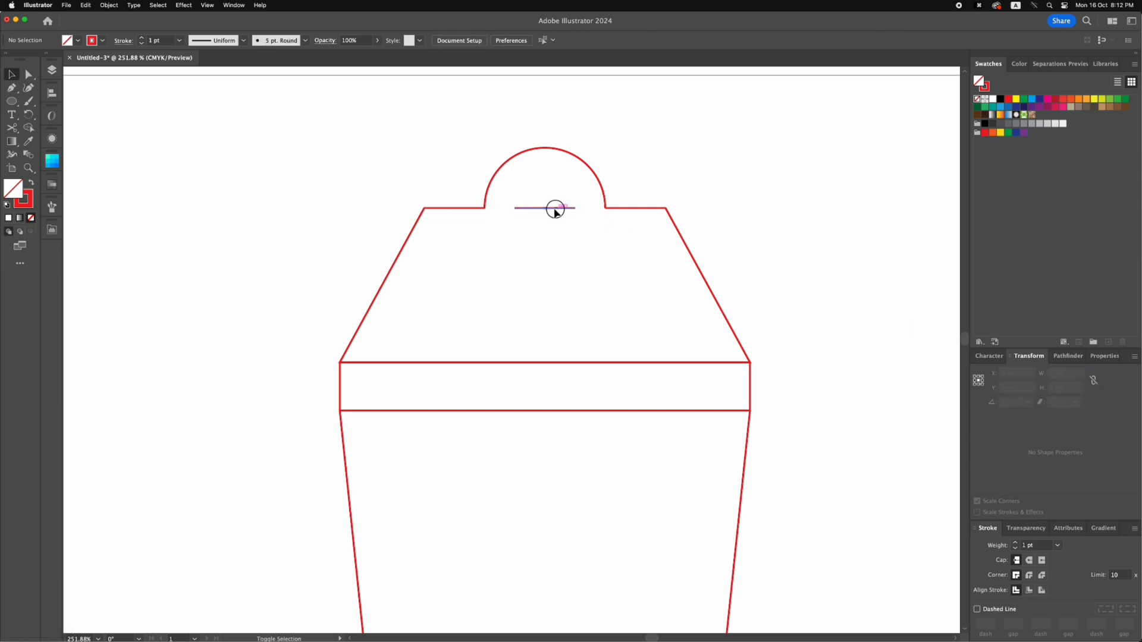
pyautogui.moveTo(555, 209); pyautogui.dragTo(525, 209)
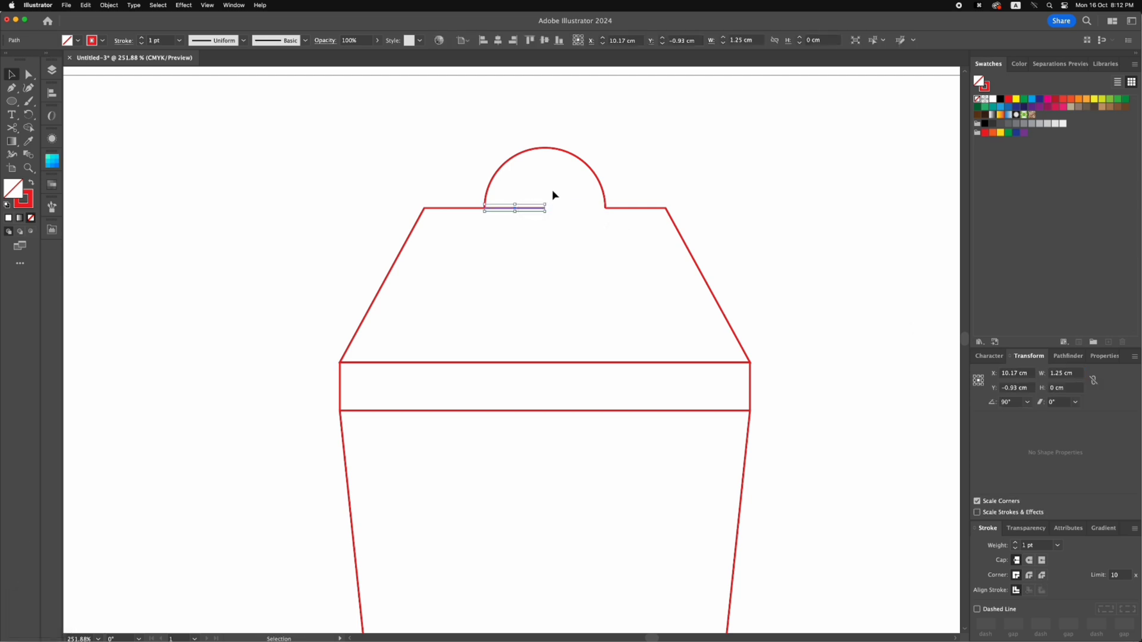
pyautogui.click(553, 195)
# Duplicate the upper panel with its strip, trapezoid and semicircular tab below the base square, rotated 180° to mate with its lower edge
pyautogui.press('super+minus')
pyautogui.press('super+minus')
pyautogui.press('super+minus')
pyautogui.press('super+minus')
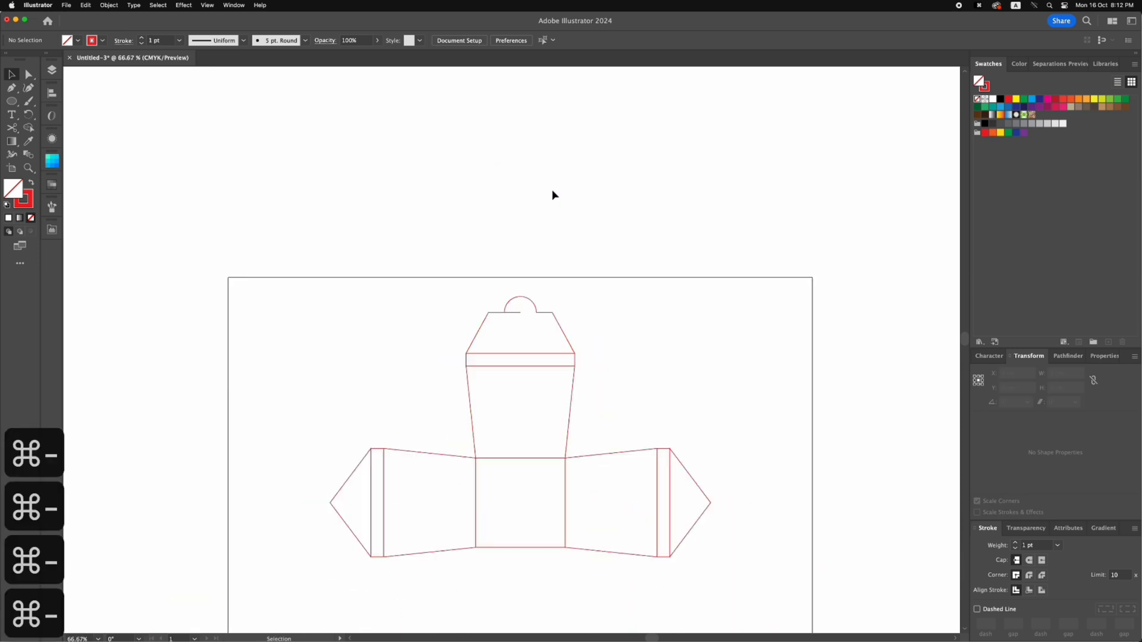
pyautogui.scroll(-1, 568, 299)
pyautogui.press('v')
pyautogui.moveTo(443, 173); pyautogui.dragTo(606, 286)
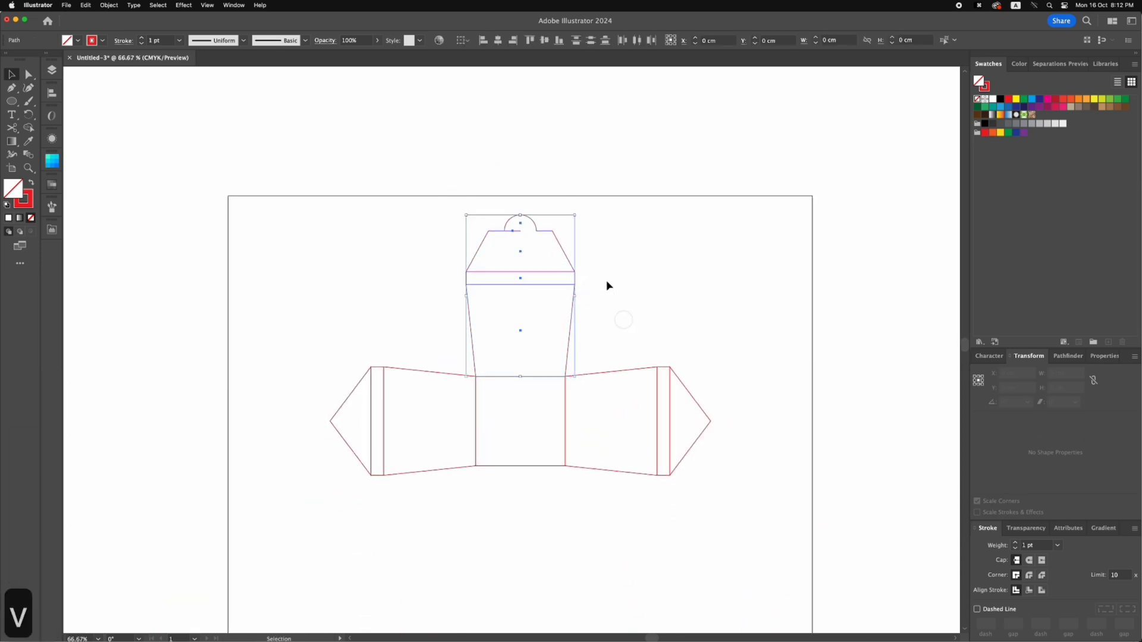
pyautogui.moveTo(543, 230); pyautogui.dragTo(546, 487)
pyautogui.press('r')
pyautogui.moveTo(584, 582); pyautogui.dragTo(421, 462)
pyautogui.press('v')
pyautogui.click(613, 350)
# Select the complete dieline and group all its parts
pyautogui.press('space')
pyautogui.moveTo(622, 345); pyautogui.dragTo(564, 295)
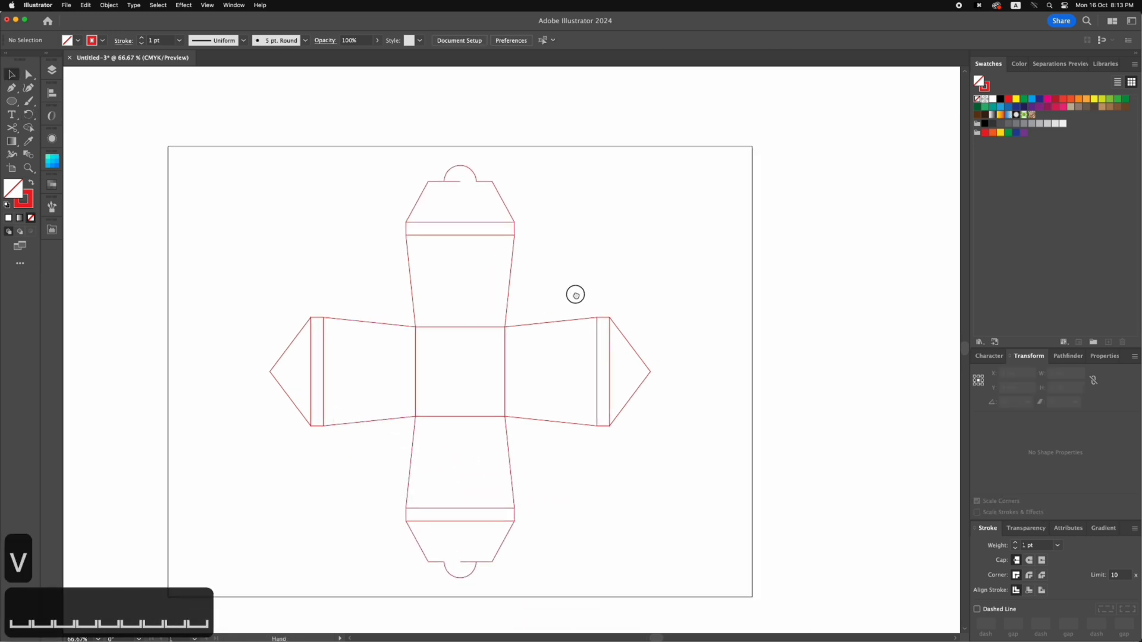
pyautogui.moveTo(687, 543); pyautogui.dragTo(744, 613)
pyautogui.press('super+g')
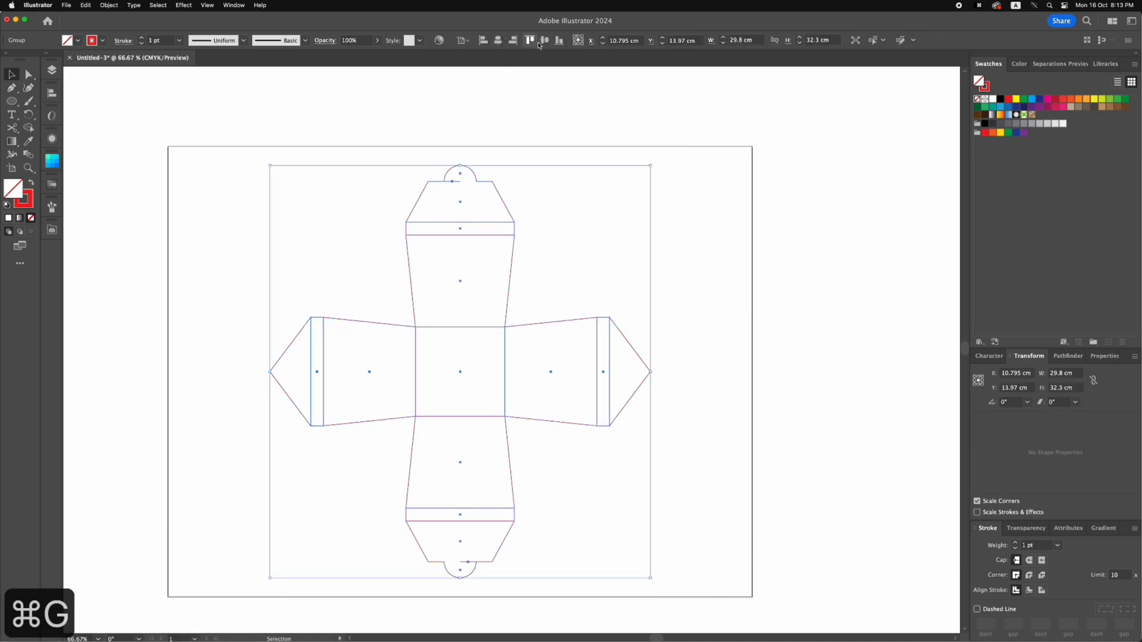
pyautogui.click(611, 158)
pyautogui.press('super+0')
pyautogui.press('super+minus')
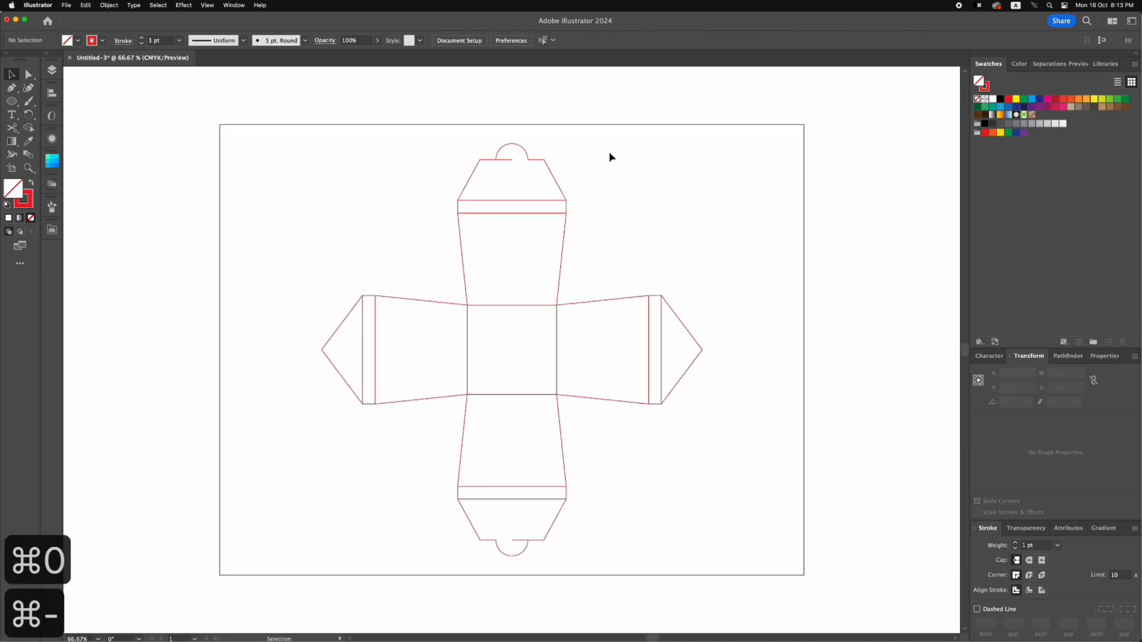
# Unite the strip and triangular flap into one shape on both the right and left panels
pyautogui.press('super+0')
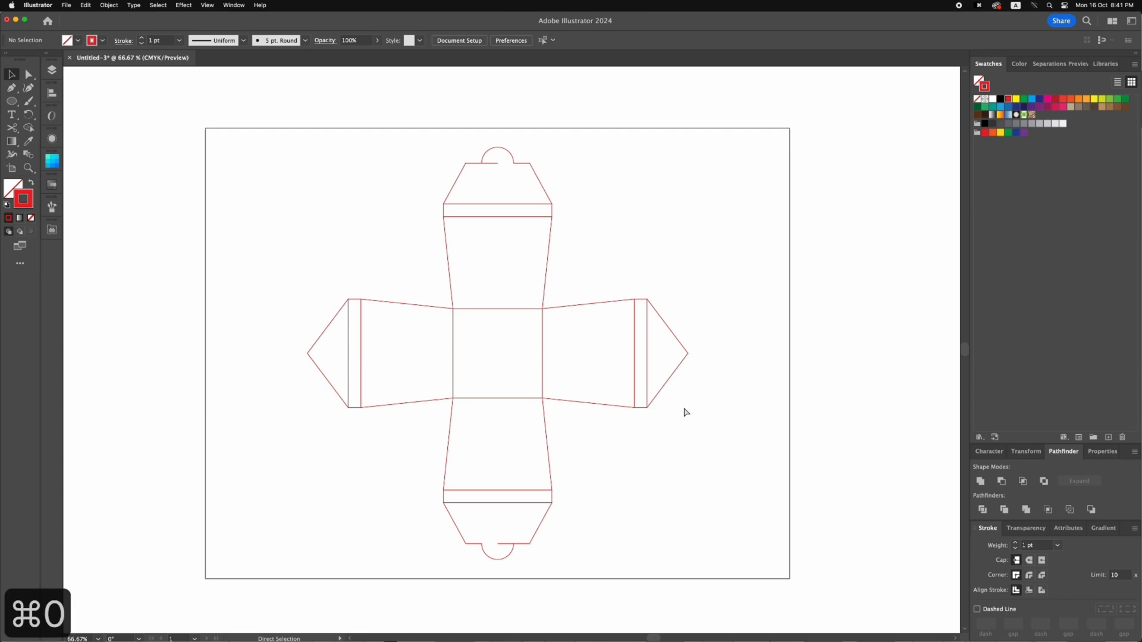
pyautogui.press('super+equal')
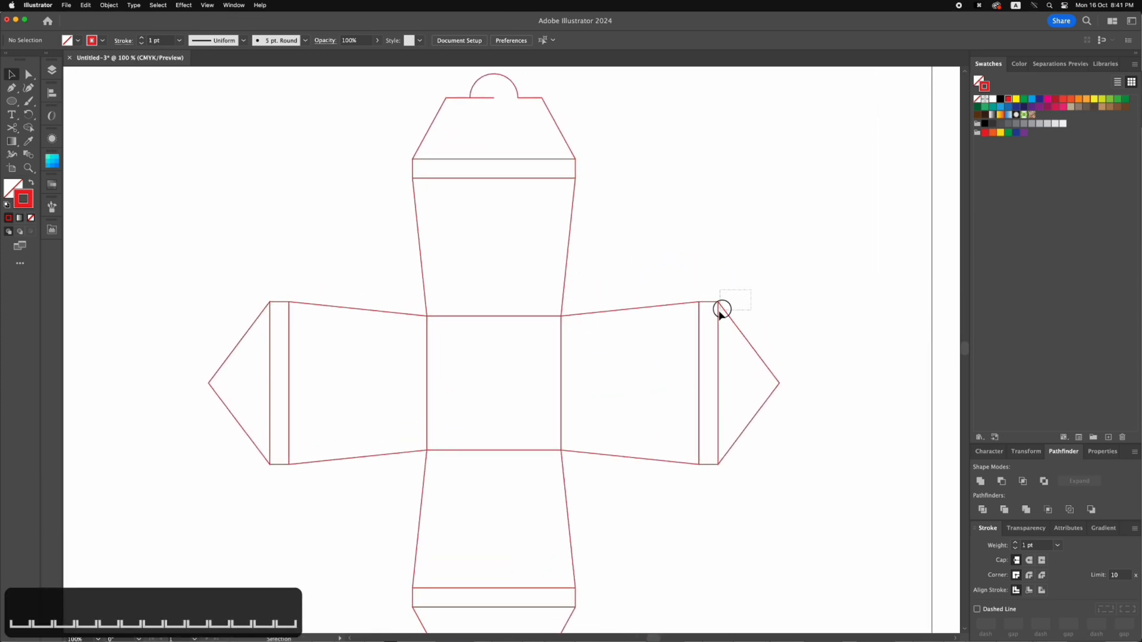
pyautogui.click(719, 308)
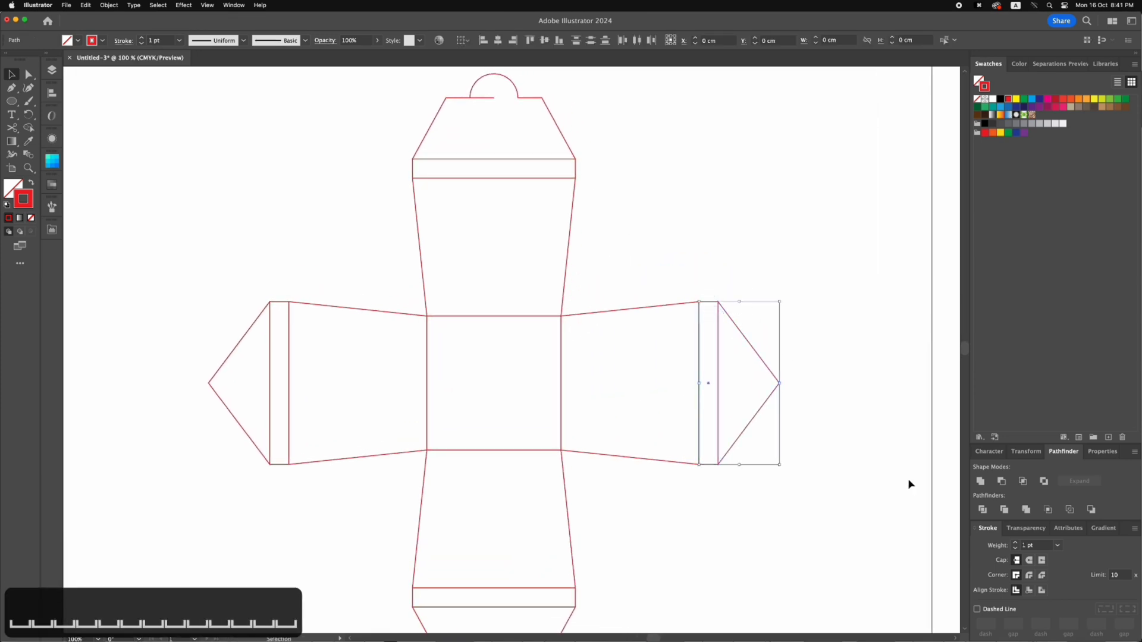
pyautogui.click(980, 481)
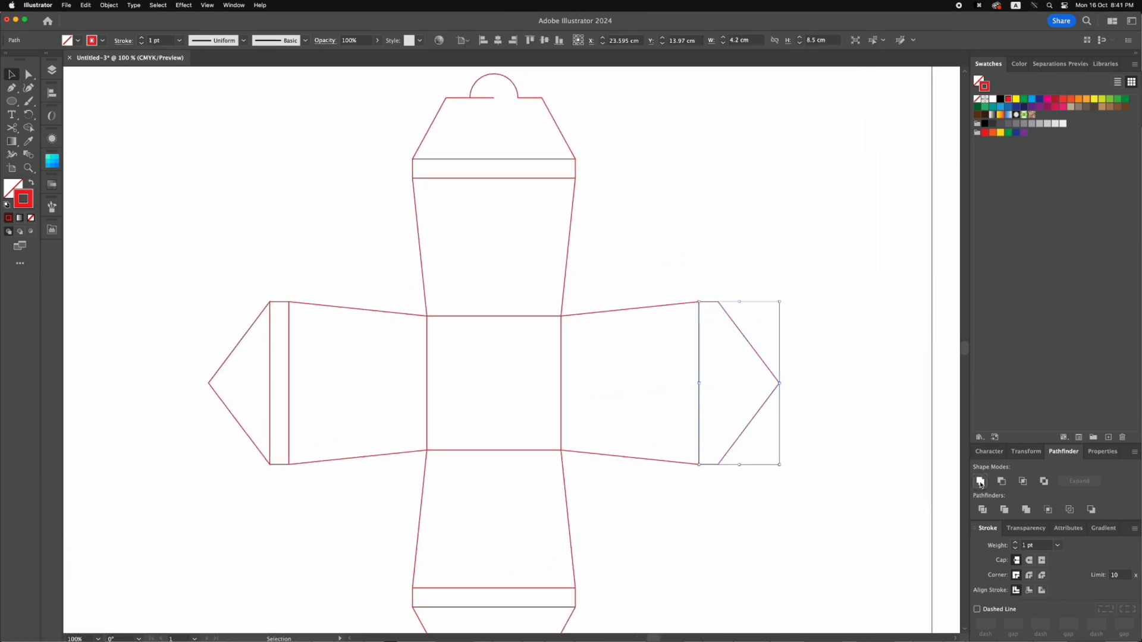
pyautogui.click(282, 314)
pyautogui.click(980, 481)
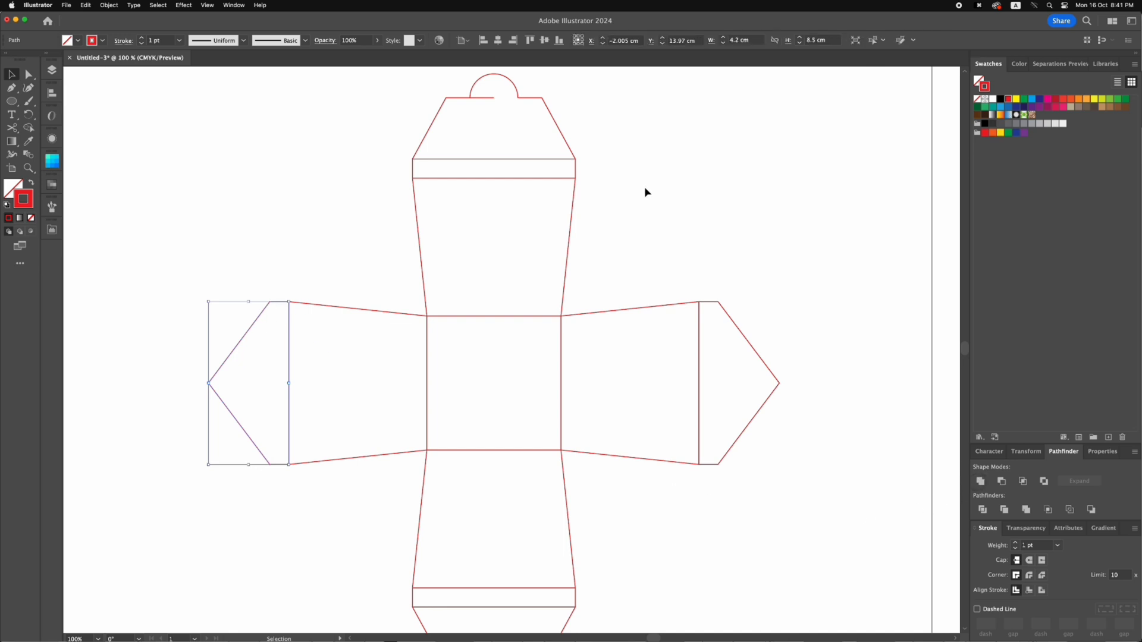
pyautogui.click(644, 187)
# Unite the strip and trapezoid into one shape on both the upper and lower panels
pyautogui.click(572, 167)
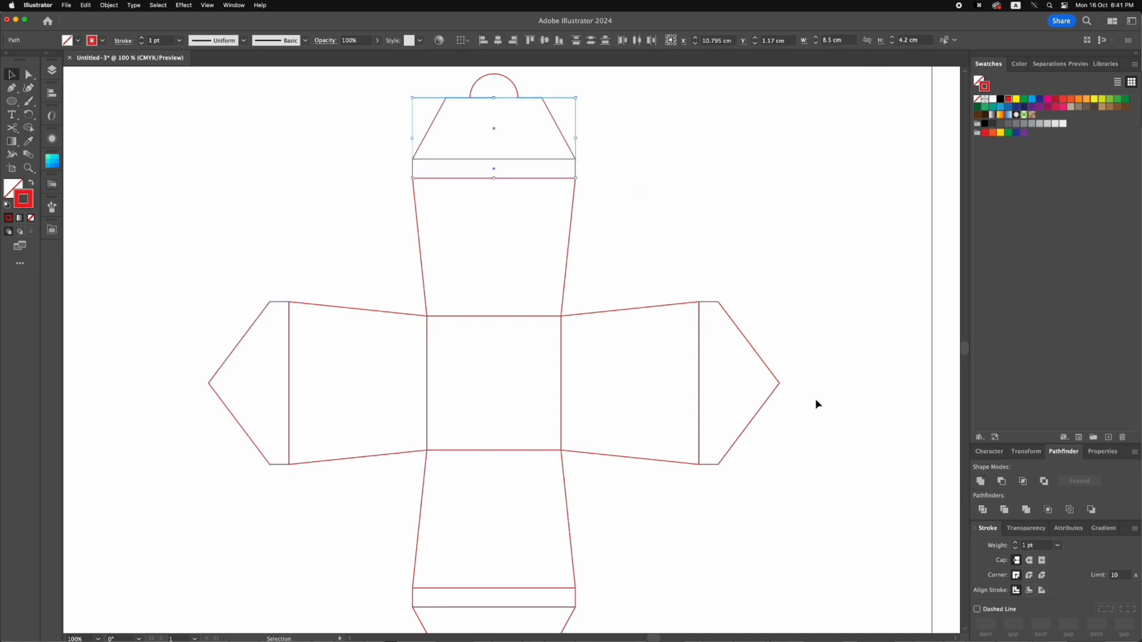
pyautogui.click(980, 483)
pyautogui.click(788, 425)
pyautogui.moveTo(788, 429); pyautogui.dragTo(780, 390)
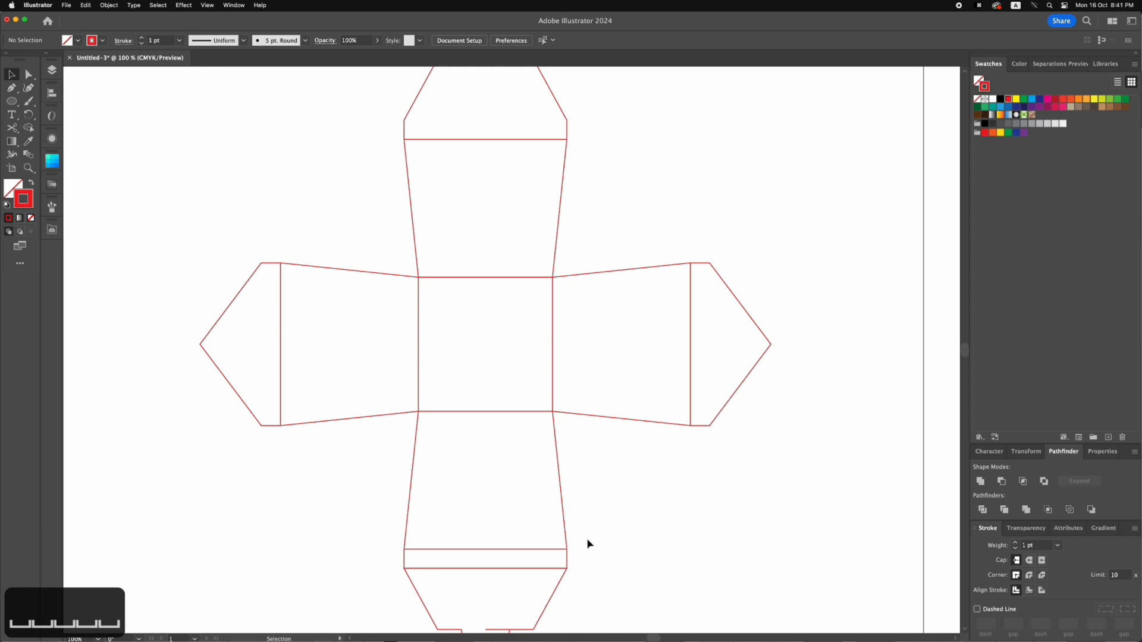
pyautogui.moveTo(578, 565); pyautogui.dragTo(566, 538)
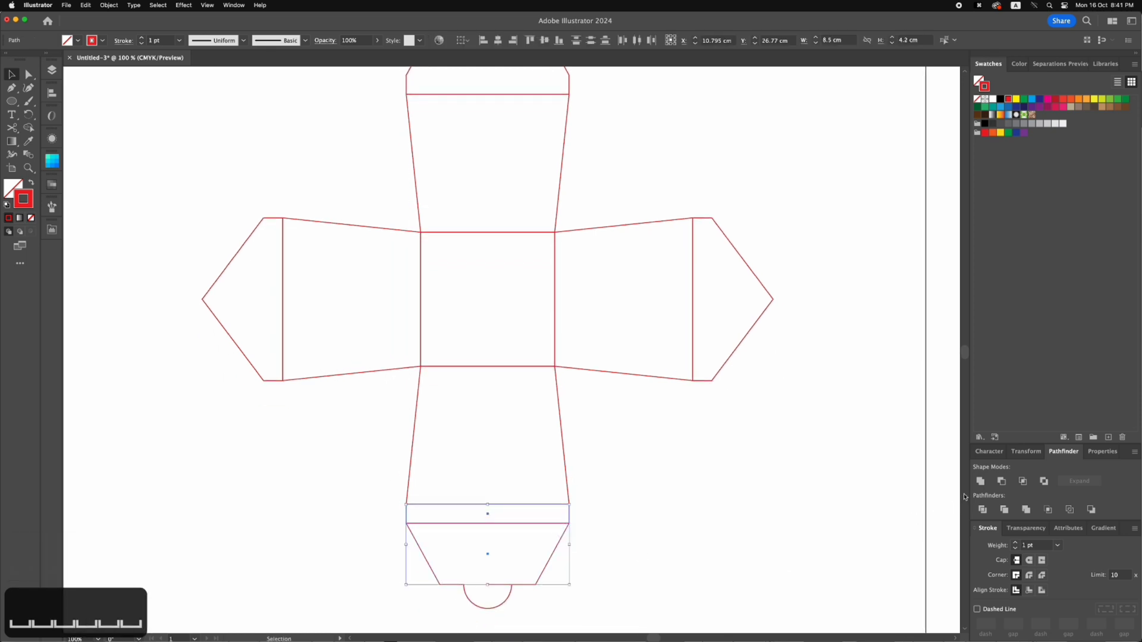
pyautogui.click(980, 481)
pyautogui.click(726, 479)
# Draw a rectangle about 7.2 by 2.47 cm above the right panel, from the base's upper-right corner to the outer fold line
pyautogui.press('super+0')
pyautogui.press('super+minus')
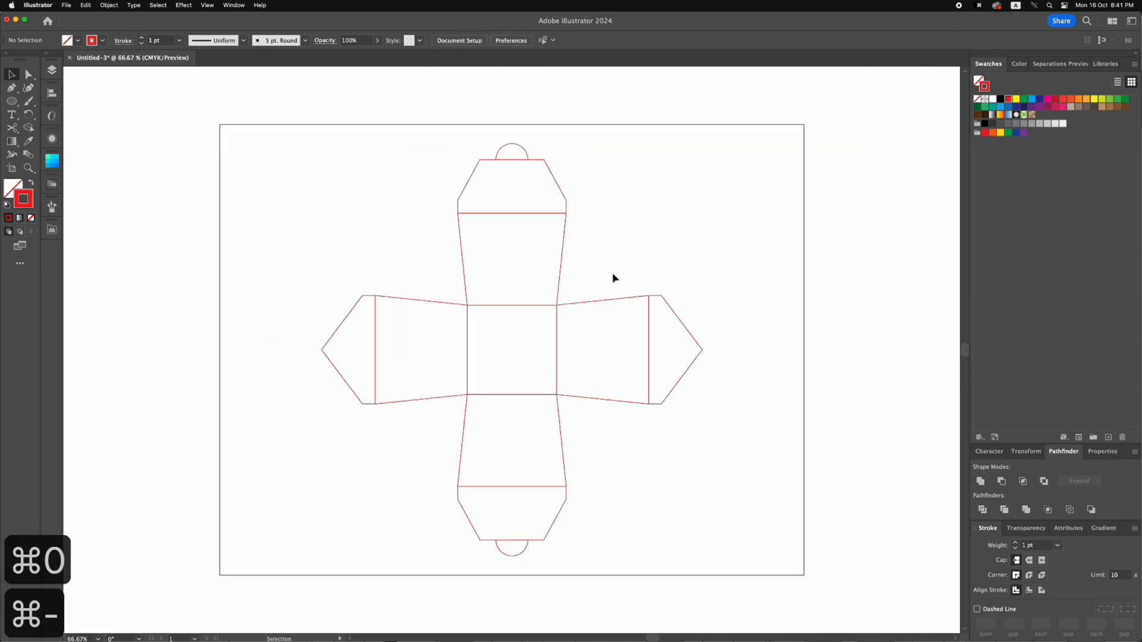
pyautogui.press('z')
pyautogui.moveTo(280, 128); pyautogui.dragTo(845, 506)
pyautogui.press('v')
pyautogui.press('z')
pyautogui.moveTo(242, 199); pyautogui.dragTo(820, 470)
pyautogui.moveTo(12, 101); pyautogui.dragTo(59, 100)
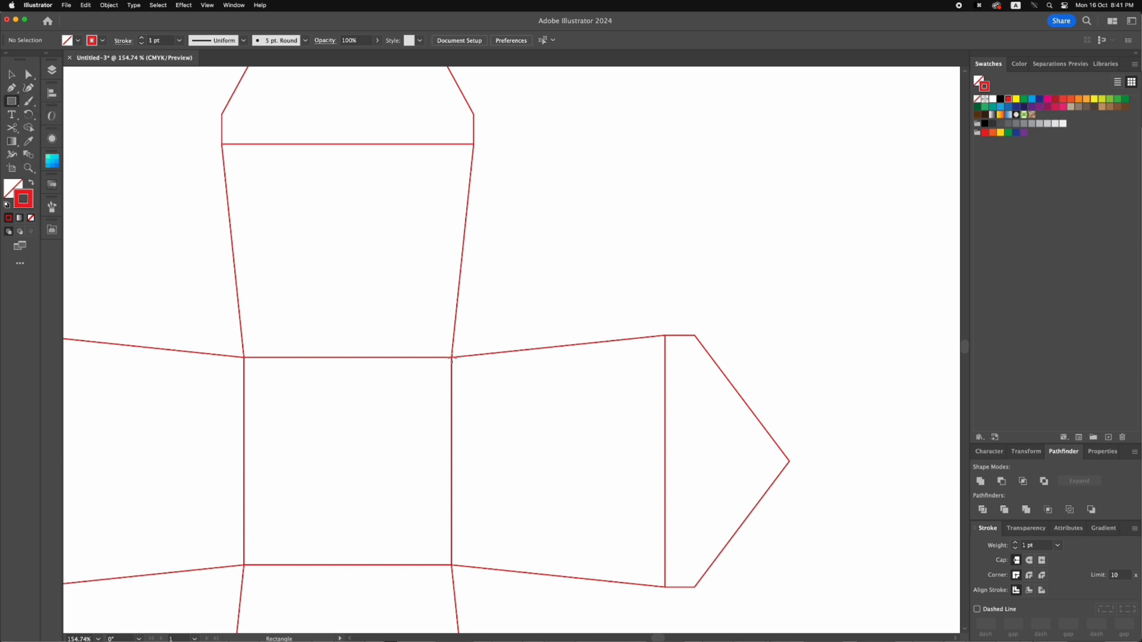
pyautogui.moveTo(452, 357); pyautogui.dragTo(665, 285)
pyautogui.press('v')
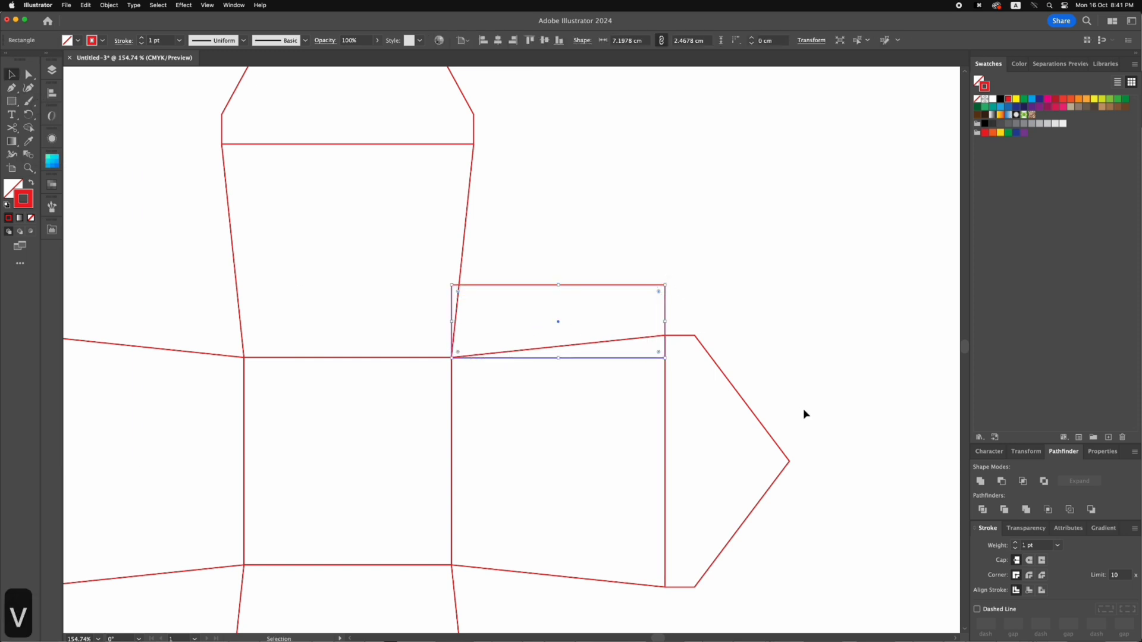
# Set the rectangle's height to 1.5 cm, keeping its lower edge fixed
pyautogui.click(1018, 452)
pyautogui.click(978, 386)
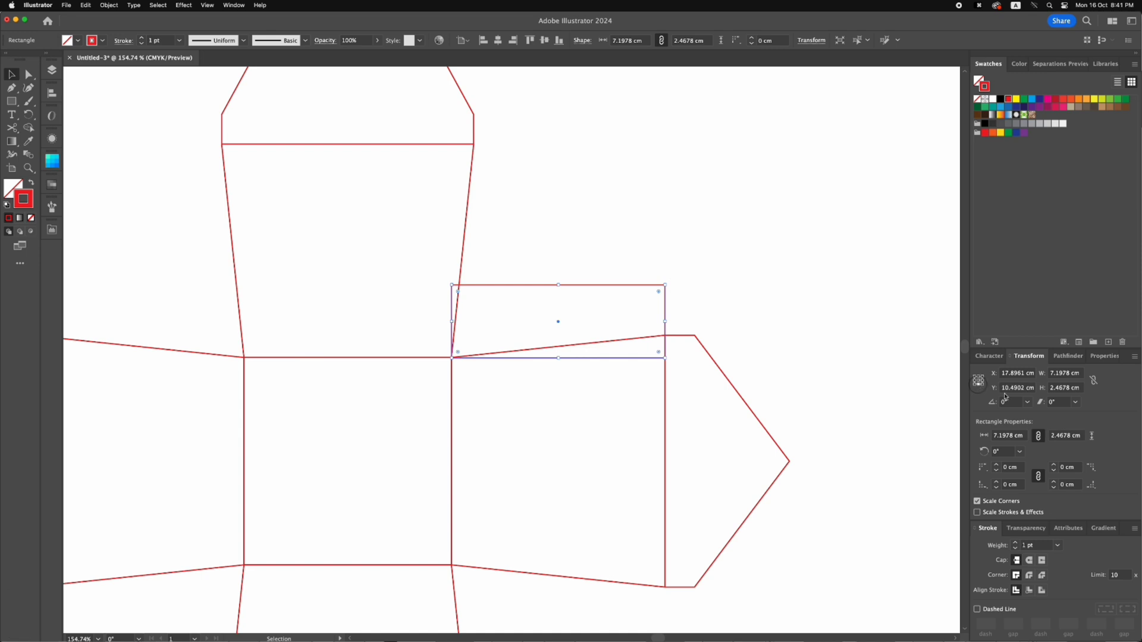
pyautogui.doubleClick(1070, 388)
pyautogui.write('1.5')
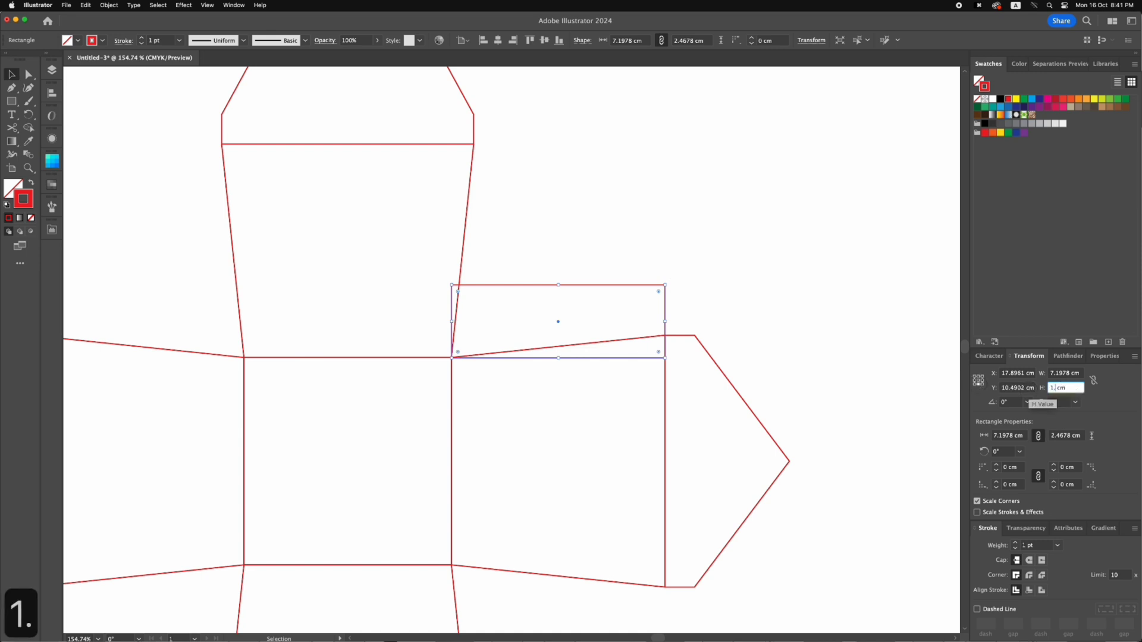
pyautogui.press('Return')
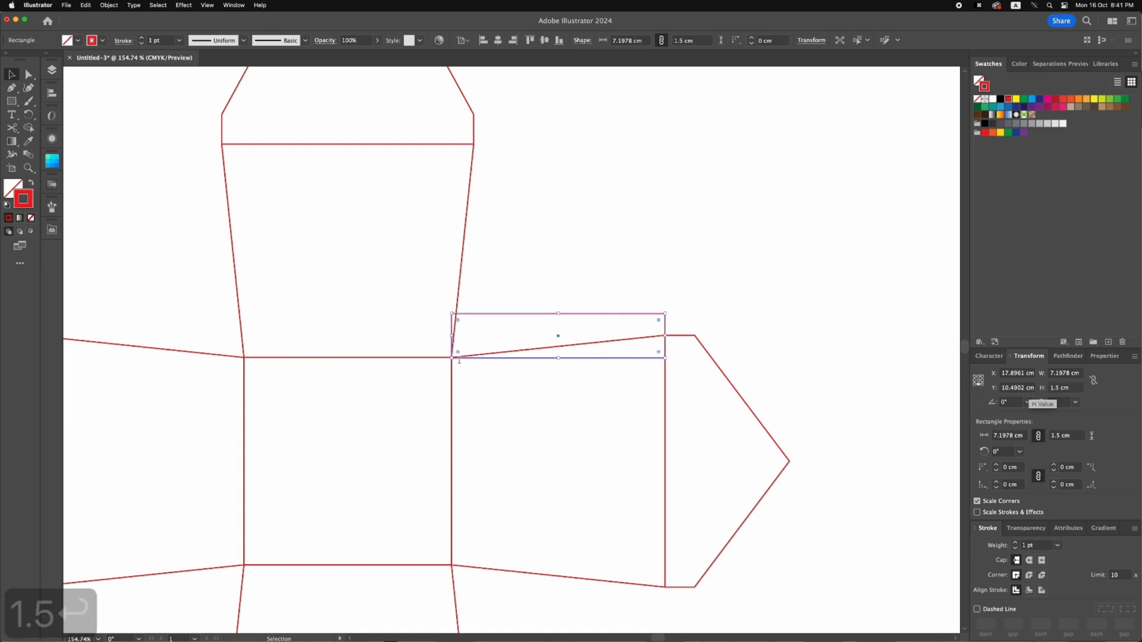
# Rotate the rectangle about 5.93° around its lower-left corner to line up with the right panel's slanted upper edge
pyautogui.click(32, 116)
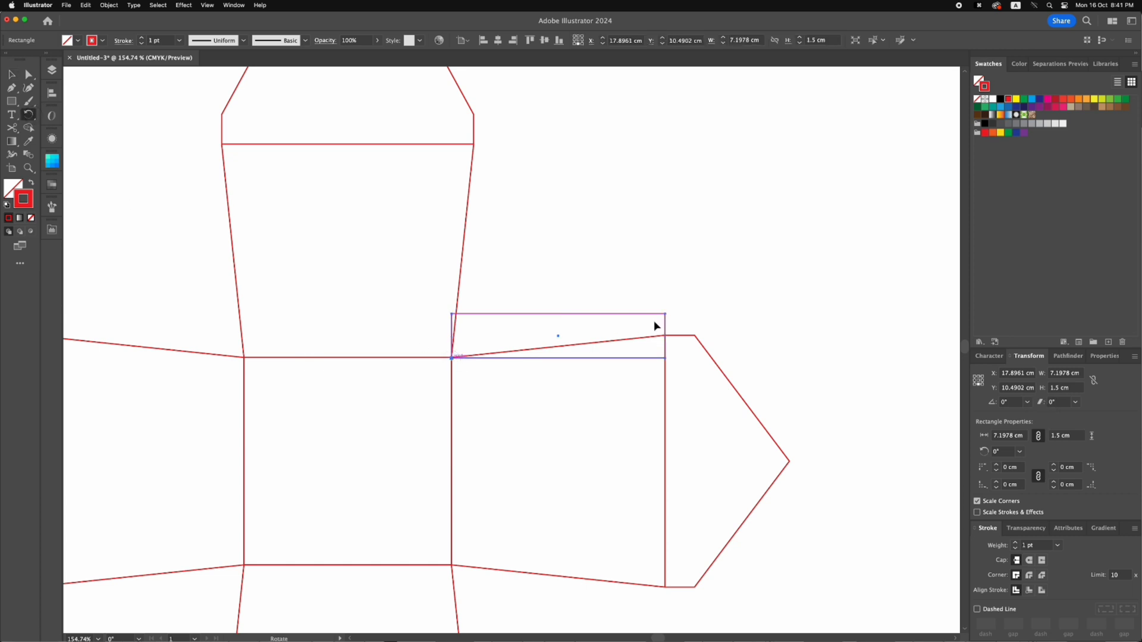
pyautogui.moveTo(693, 310); pyautogui.dragTo(697, 282)
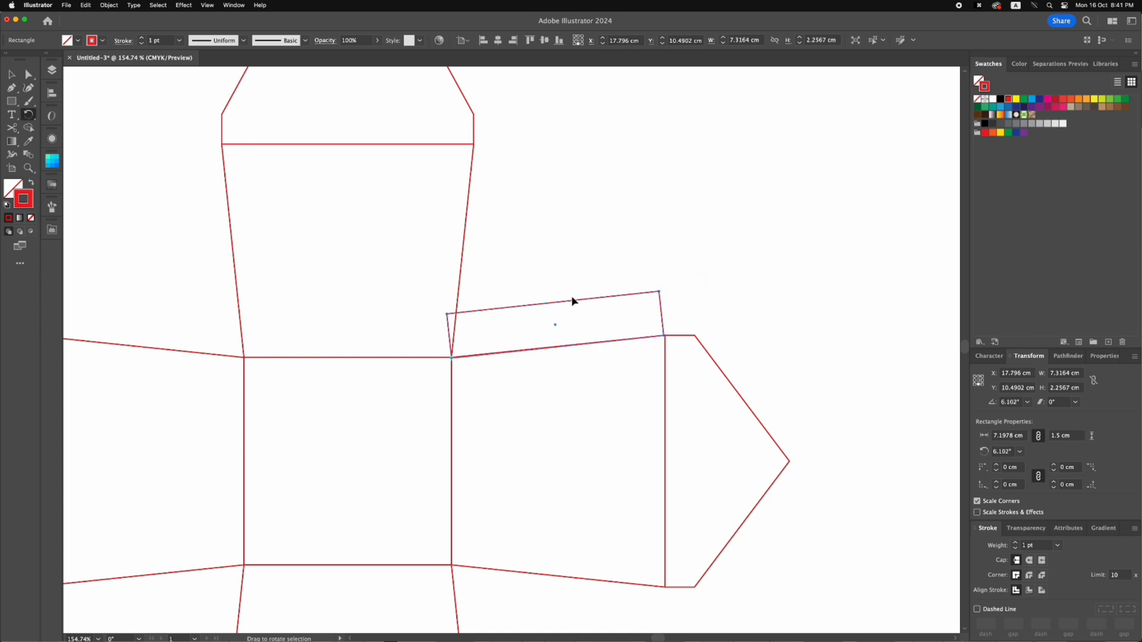
pyautogui.press('r')
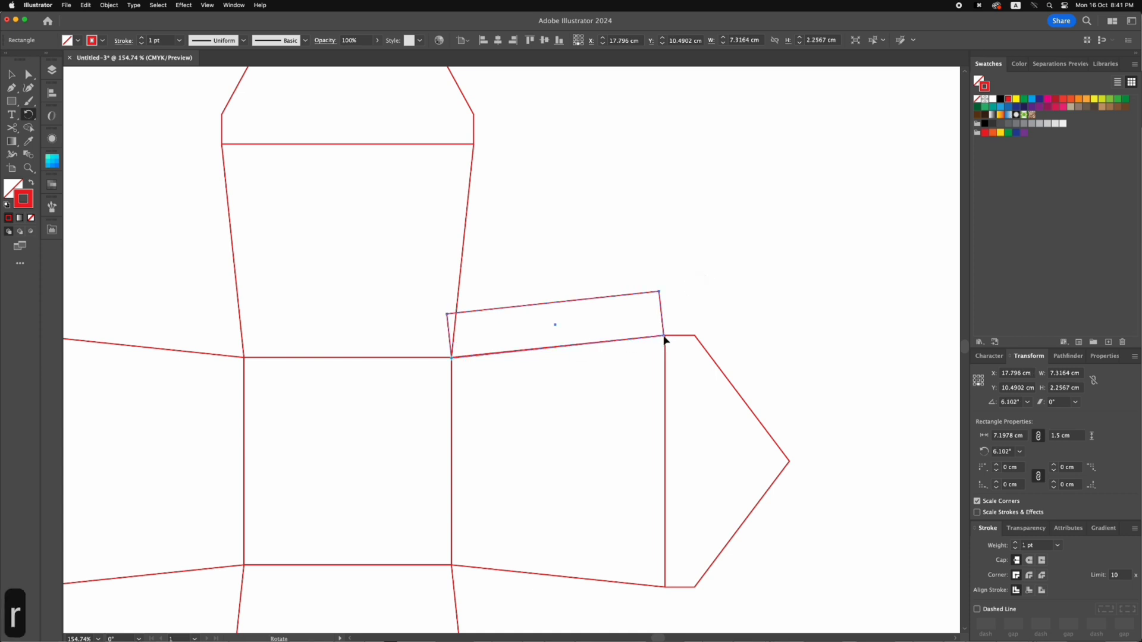
pyautogui.moveTo(451, 271); pyautogui.dragTo(450, 270)
# Move the rectangle's two upper corner anchors inward to form a glue flap with angled ends
pyautogui.press('a')
pyautogui.click(448, 314)
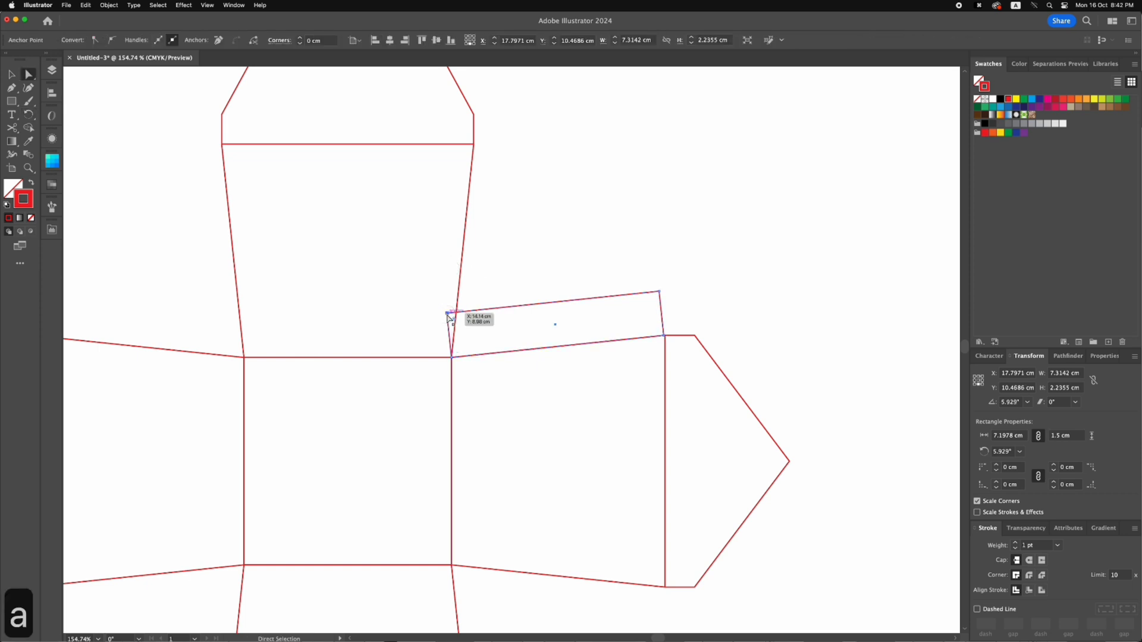
pyautogui.moveTo(447, 314); pyautogui.dragTo(468, 313)
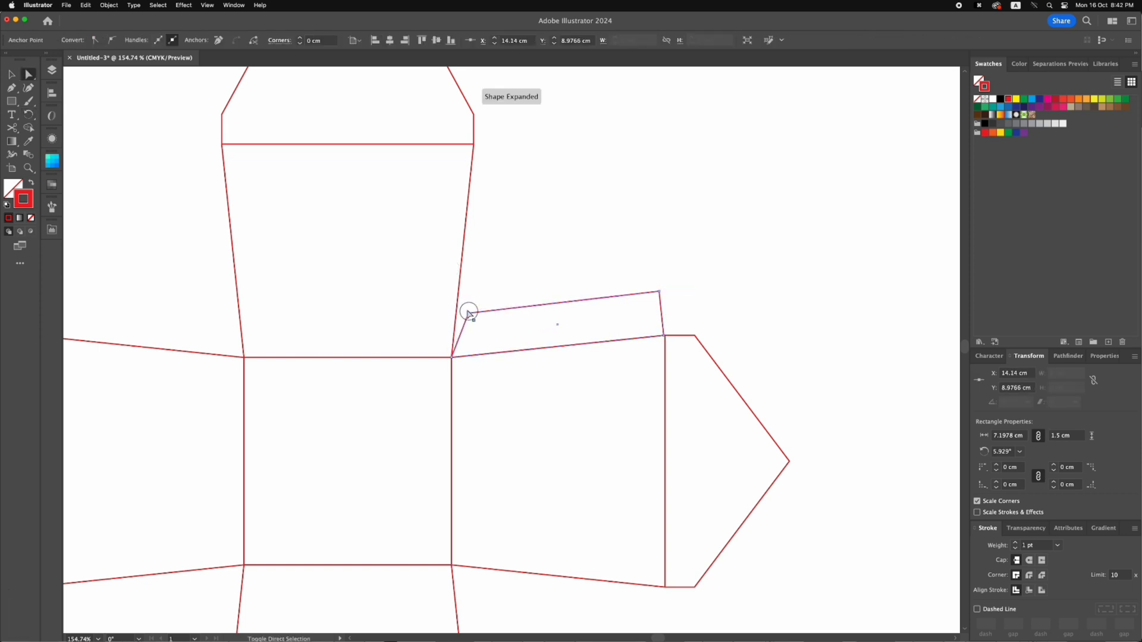
pyautogui.moveTo(659, 292); pyautogui.dragTo(637, 298)
# Copy the glue flap over to the left panel and reflect the copy across the vertical axis
pyautogui.press('v')
pyautogui.hscroll(-5, 550, 280)
pyautogui.scroll(-3, 551, 280)
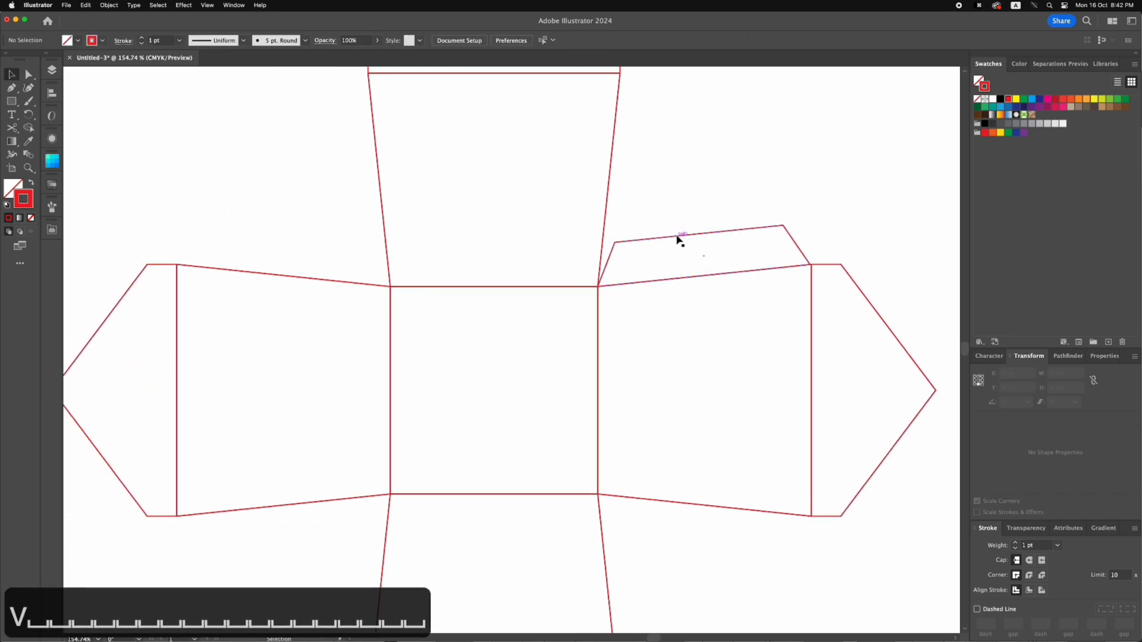
pyautogui.moveTo(672, 238); pyautogui.dragTo(343, 236)
pyautogui.rightClick(306, 248)
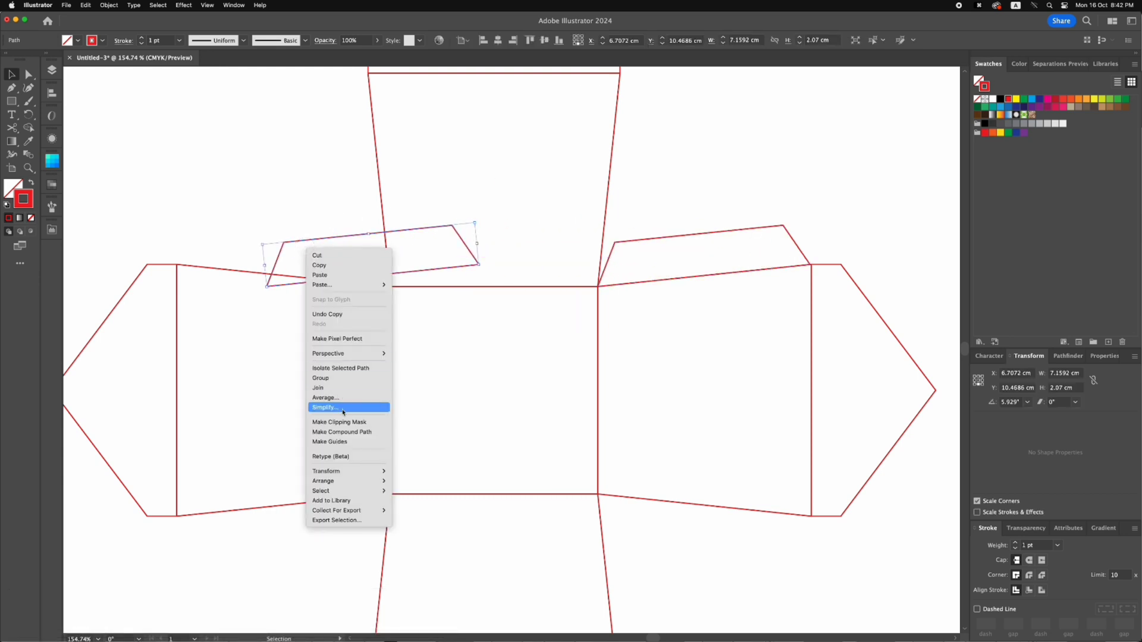
pyautogui.moveTo(333, 476)
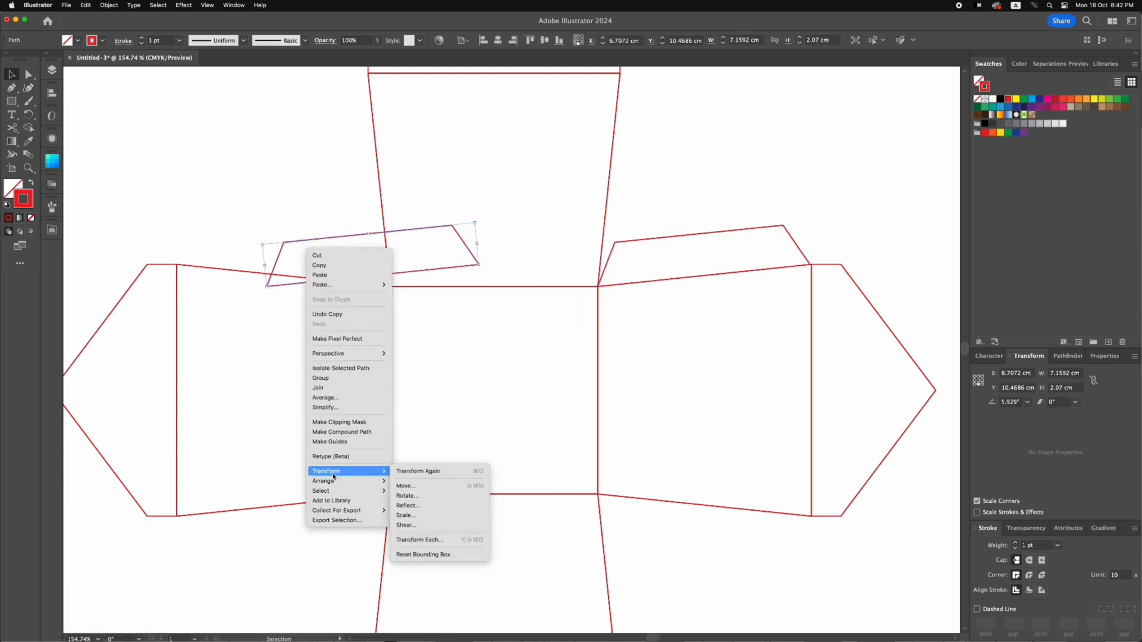
pyautogui.click(408, 505)
pyautogui.click(626, 402)
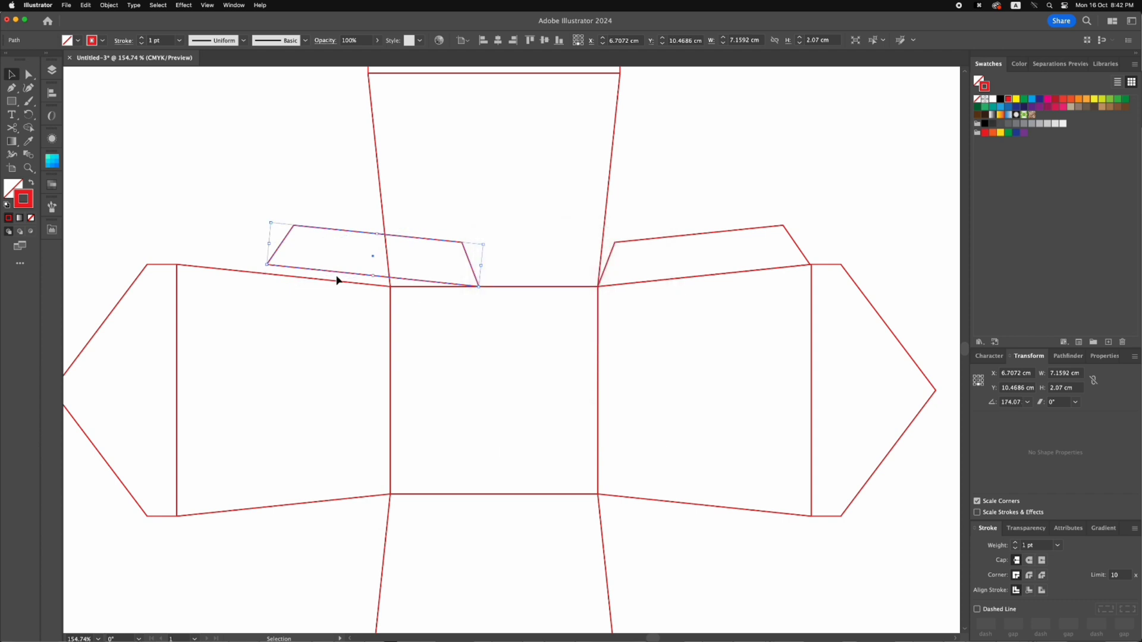
# Seat the mirrored flap on the left panel's upper edge, and fit a copy reflected across the horizontal axis to its lower edge
pyautogui.moveTo(335, 275); pyautogui.dragTo(269, 440)
pyautogui.scroll(-3, 270, 184)
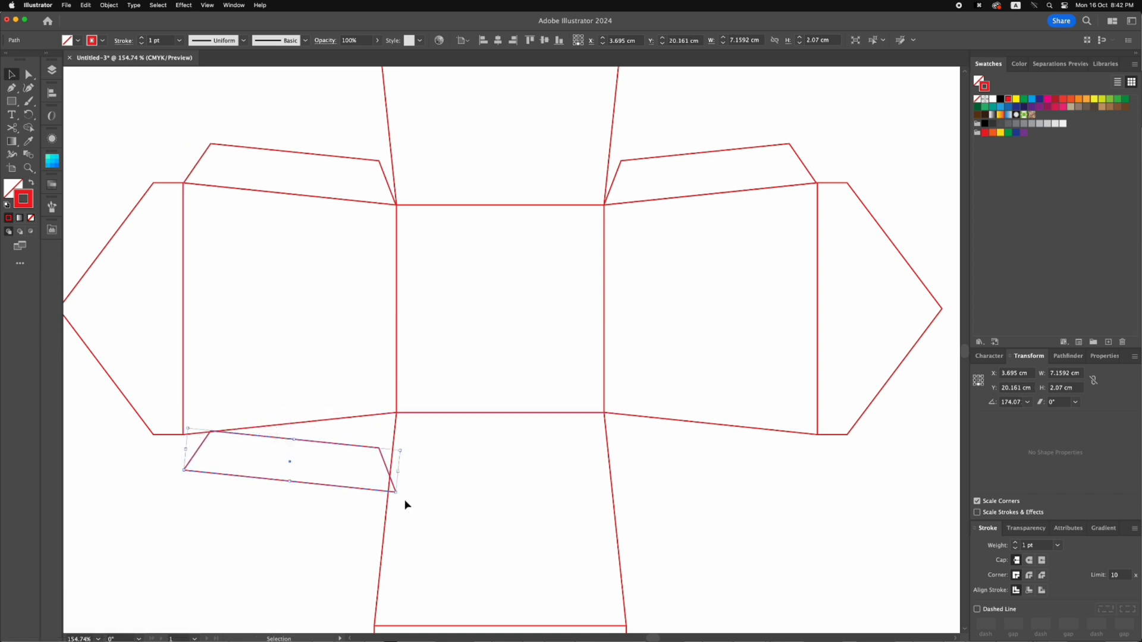
pyautogui.rightClick(255, 459)
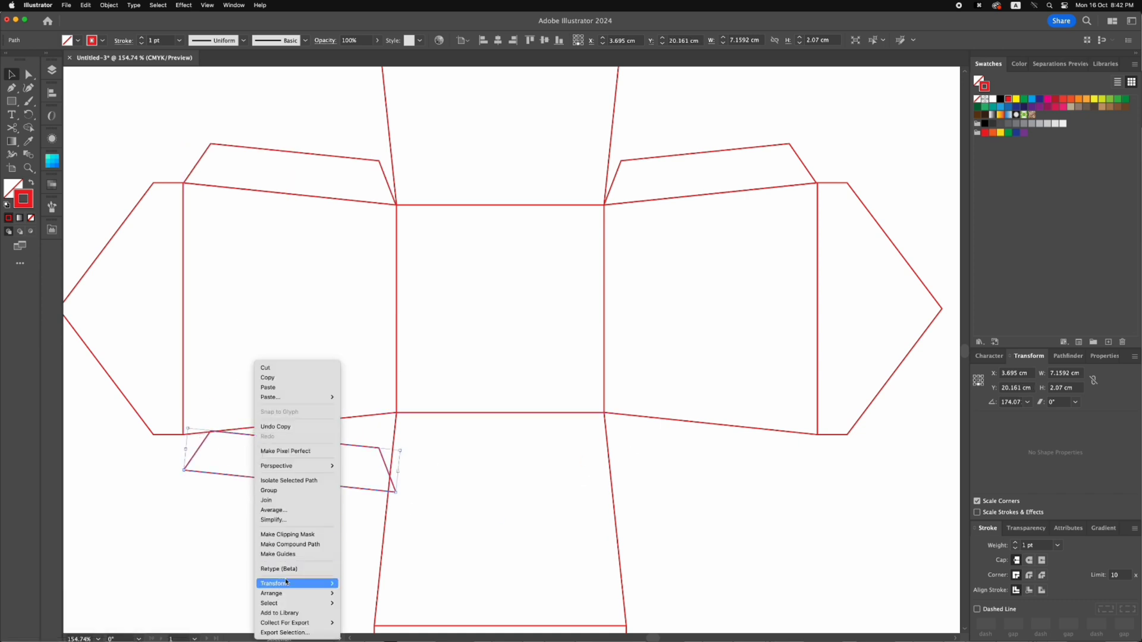
pyautogui.moveTo(310, 584)
pyautogui.click(355, 584)
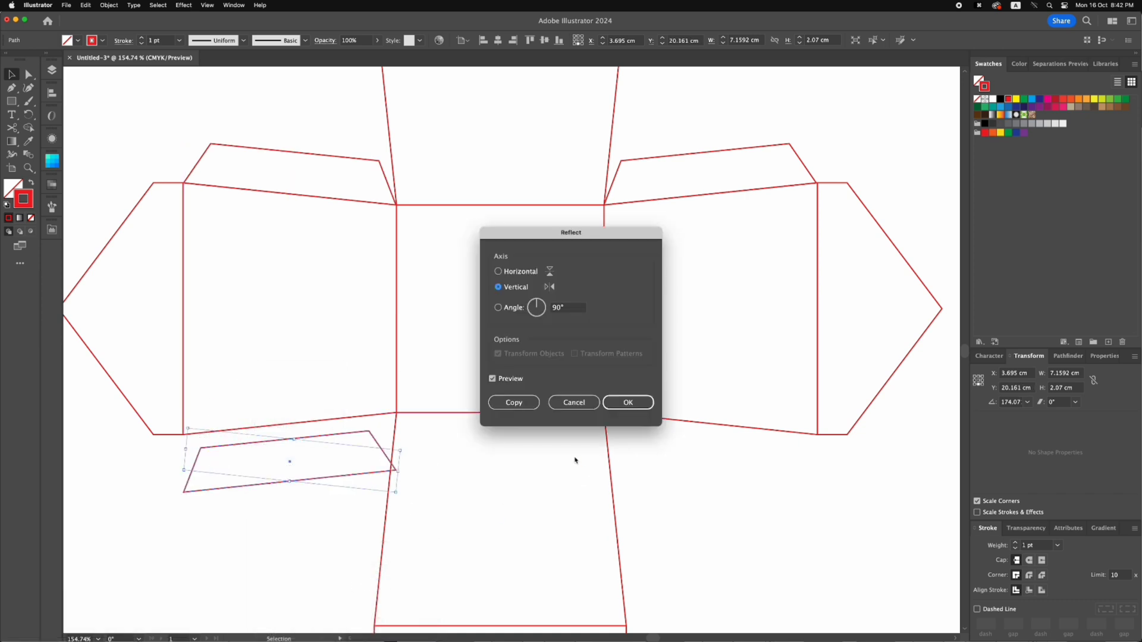
pyautogui.click(498, 271)
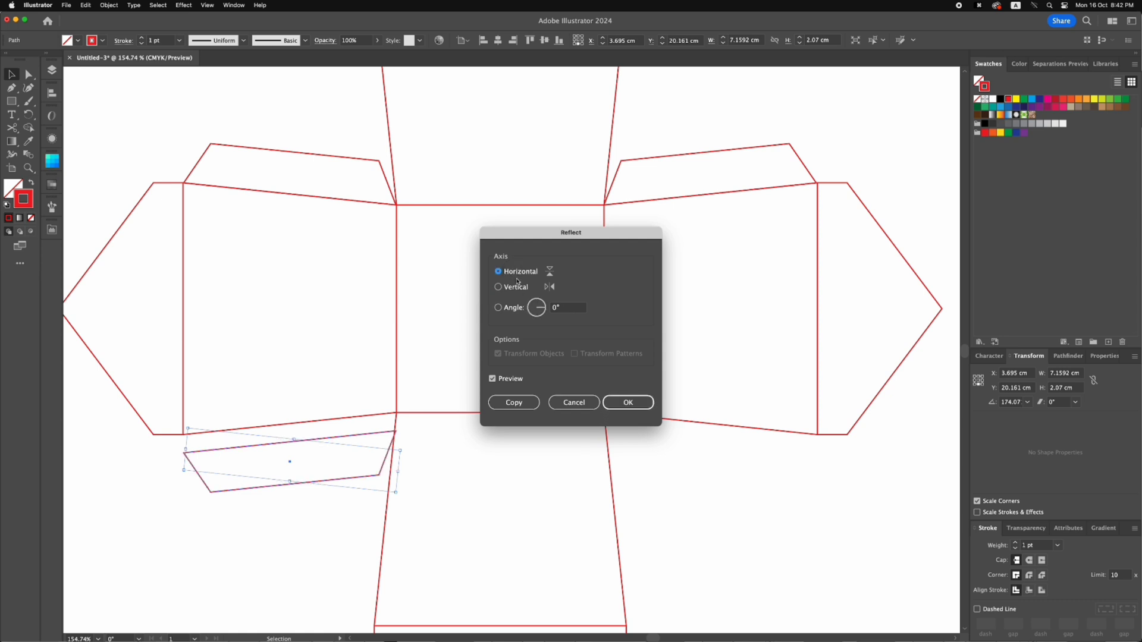
pyautogui.click(625, 398)
pyautogui.moveTo(319, 443); pyautogui.dragTo(319, 423)
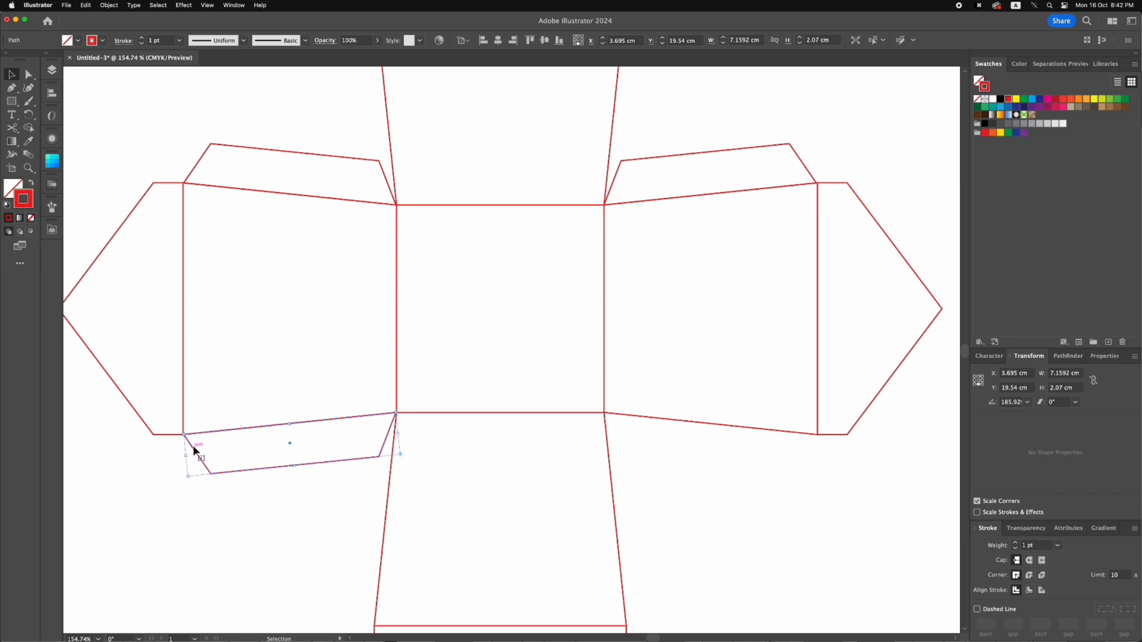
# Copy the left panel's lower glue flap, reflect the copy across the vertical axis, and seat it on the right panel's lower edge
pyautogui.keyDown('alt'); pyautogui.moveTo(195, 450); pyautogui.dragTo(549, 454); pyautogui.keyUp('alt')
pyautogui.rightClick(553, 450)
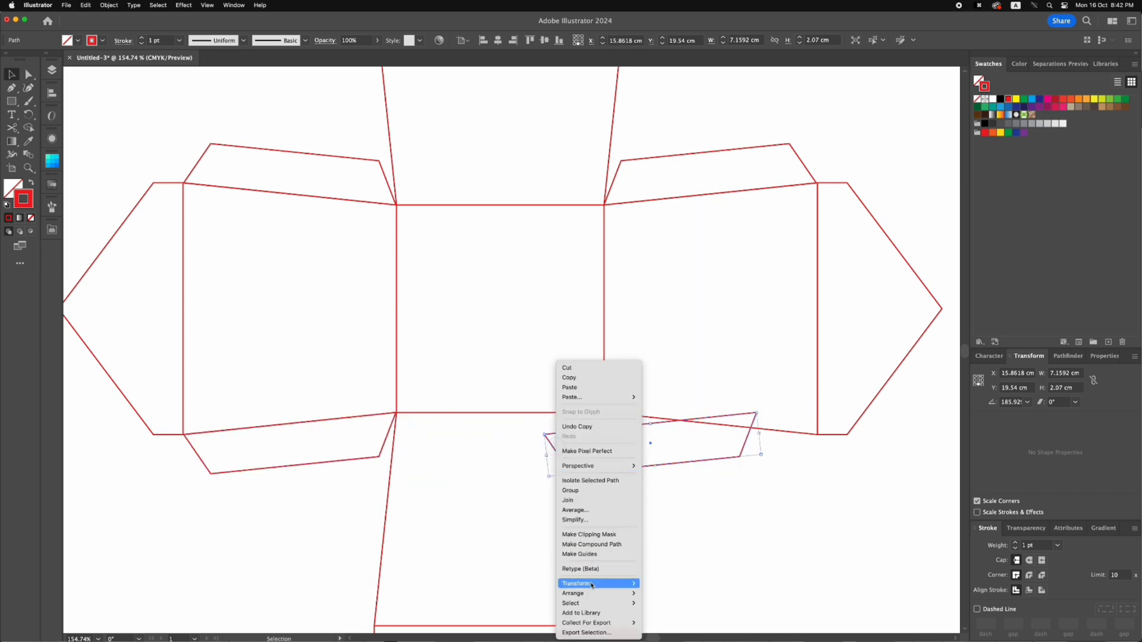
pyautogui.moveTo(591, 586)
pyautogui.click(662, 584)
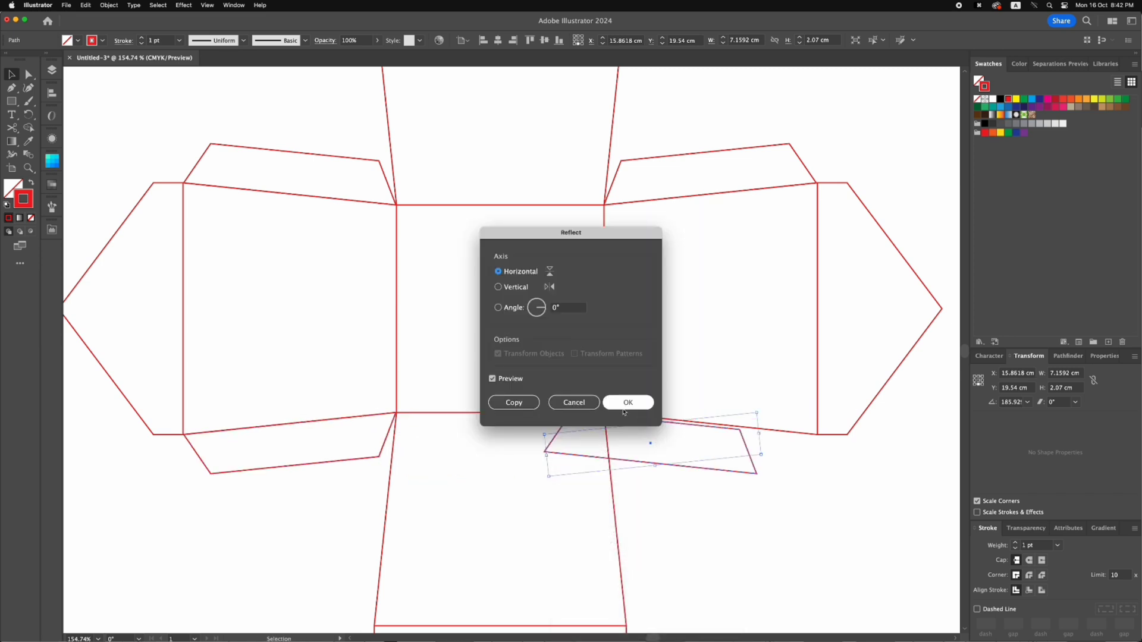
pyautogui.click(498, 287)
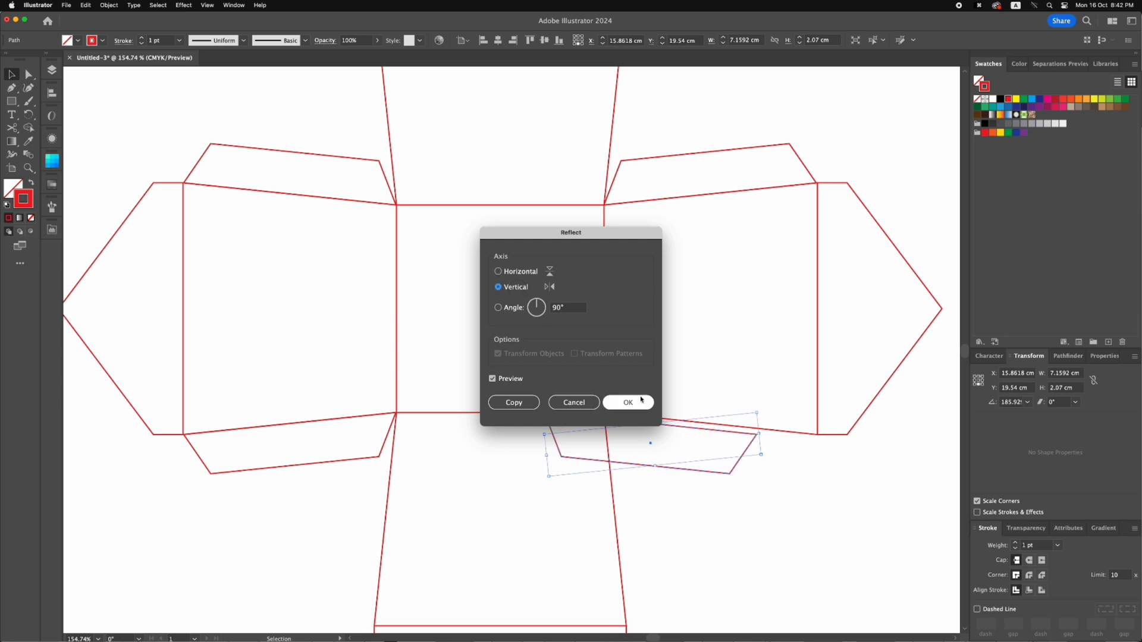
pyautogui.click(628, 402)
pyautogui.moveTo(637, 428); pyautogui.dragTo(697, 426)
pyautogui.click(712, 497)
pyautogui.press('super+0')
pyautogui.press('super+minus')
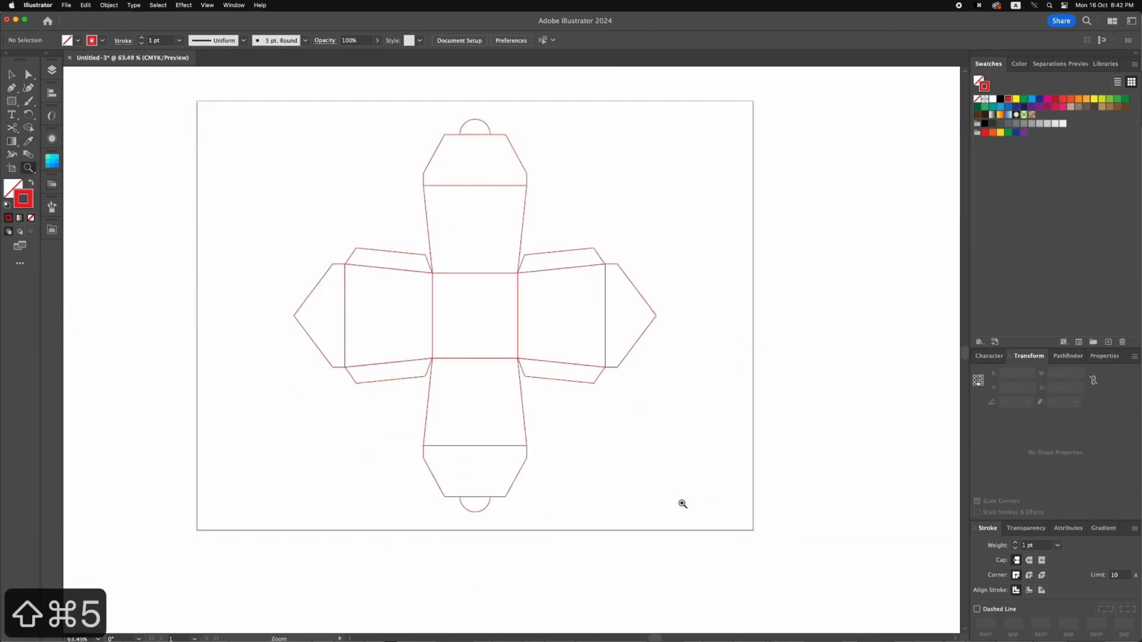
pyautogui.press('super+0')
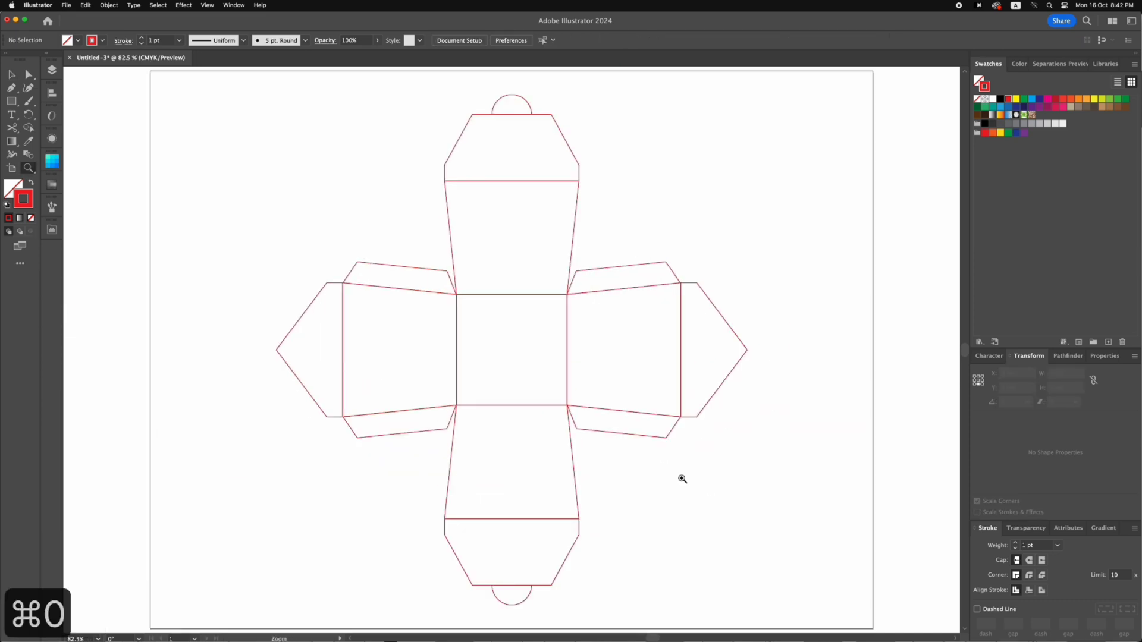
# Break the whole dieline into separate edge segments with Pathfinder Outline and give them a red stroke
pyautogui.press('v')
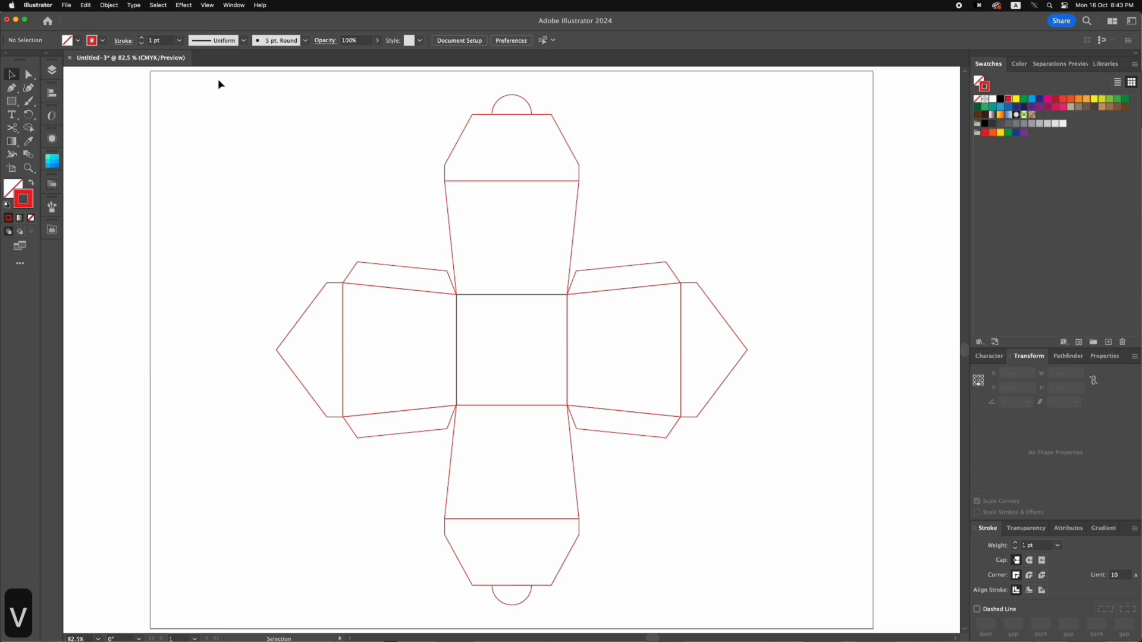
pyautogui.moveTo(498, 379); pyautogui.dragTo(737, 617)
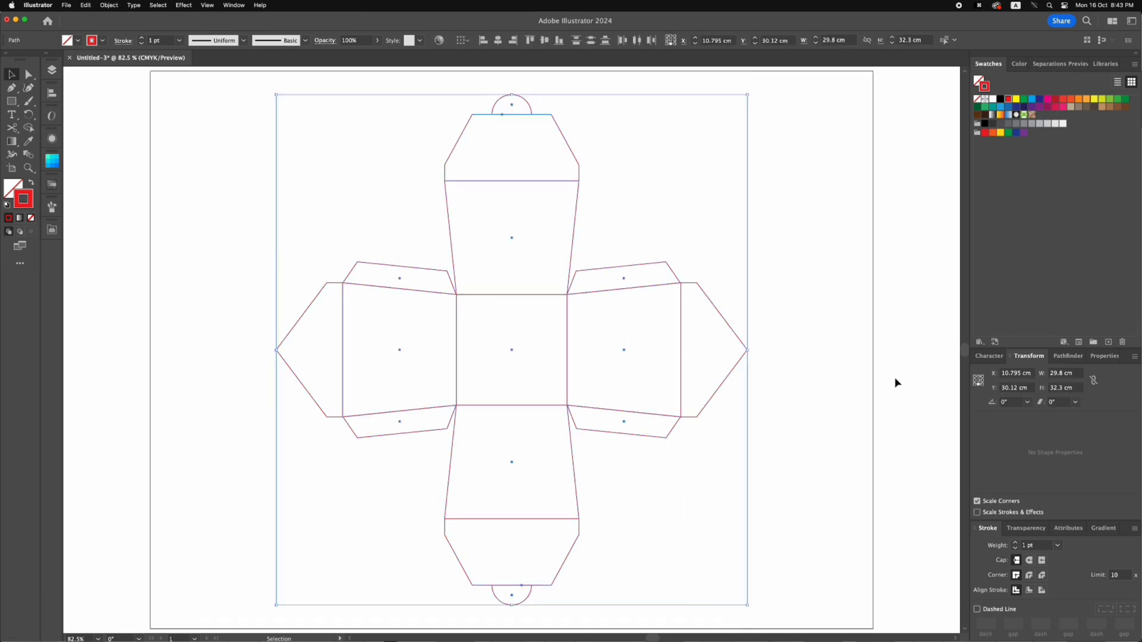
pyautogui.click(1059, 357)
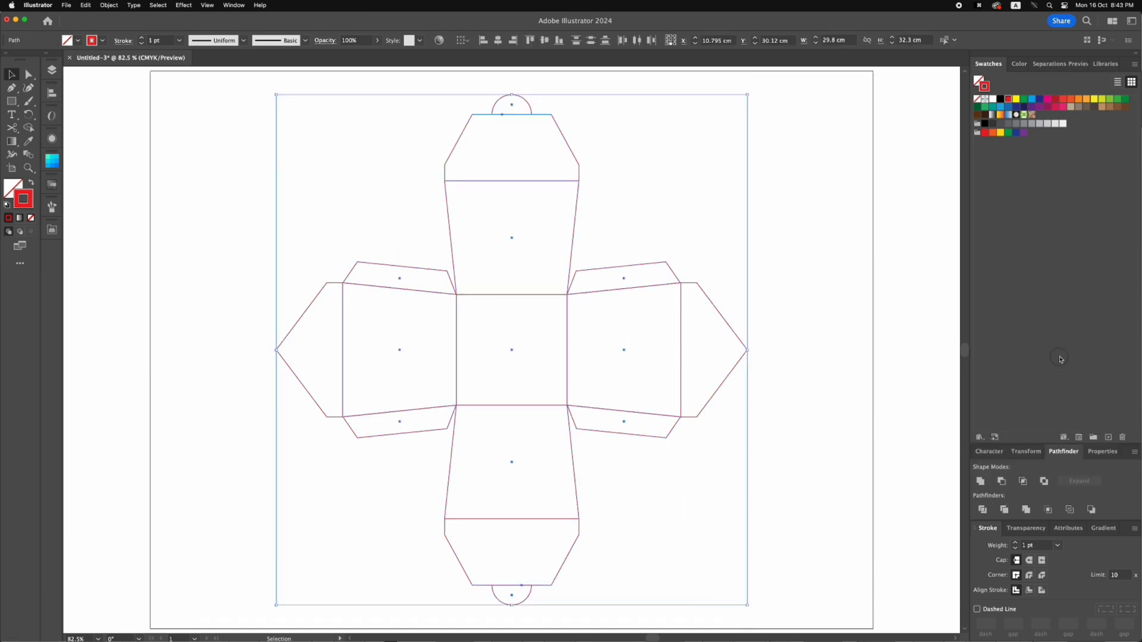
pyautogui.click(1072, 511)
pyautogui.click(1008, 99)
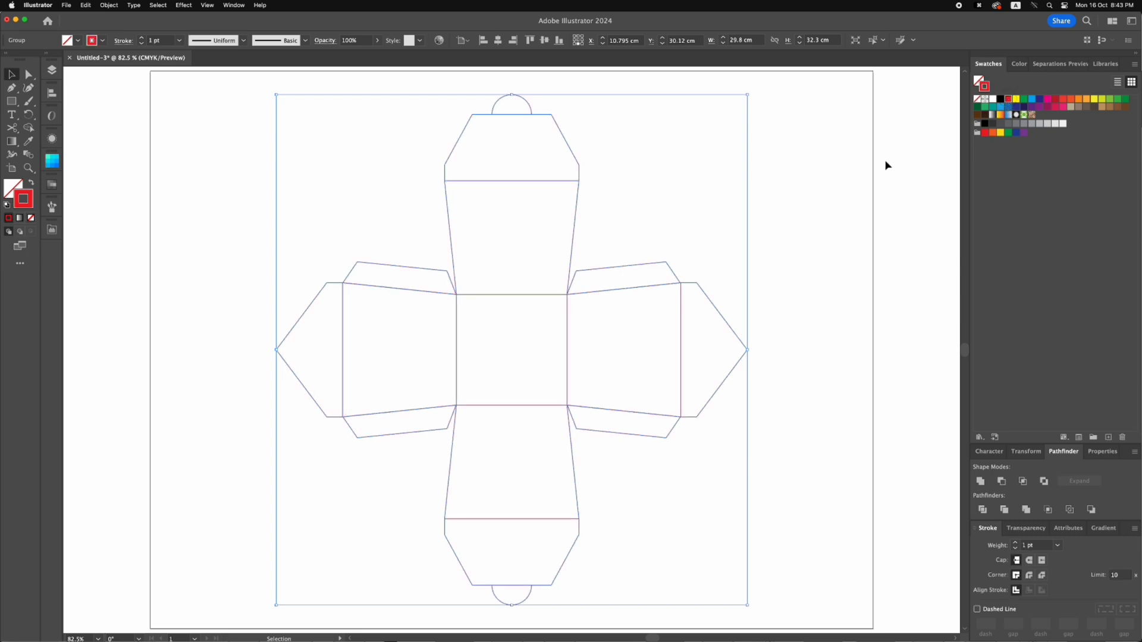
# Ungroup the outlined dieline so that each segment can be edited individually
pyautogui.rightClick(495, 227)
pyautogui.click(526, 349)
pyautogui.click(630, 219)
# Give the fold line between the upper panel and its trapezoid closure a black dashed stroke
pyautogui.click(557, 181)
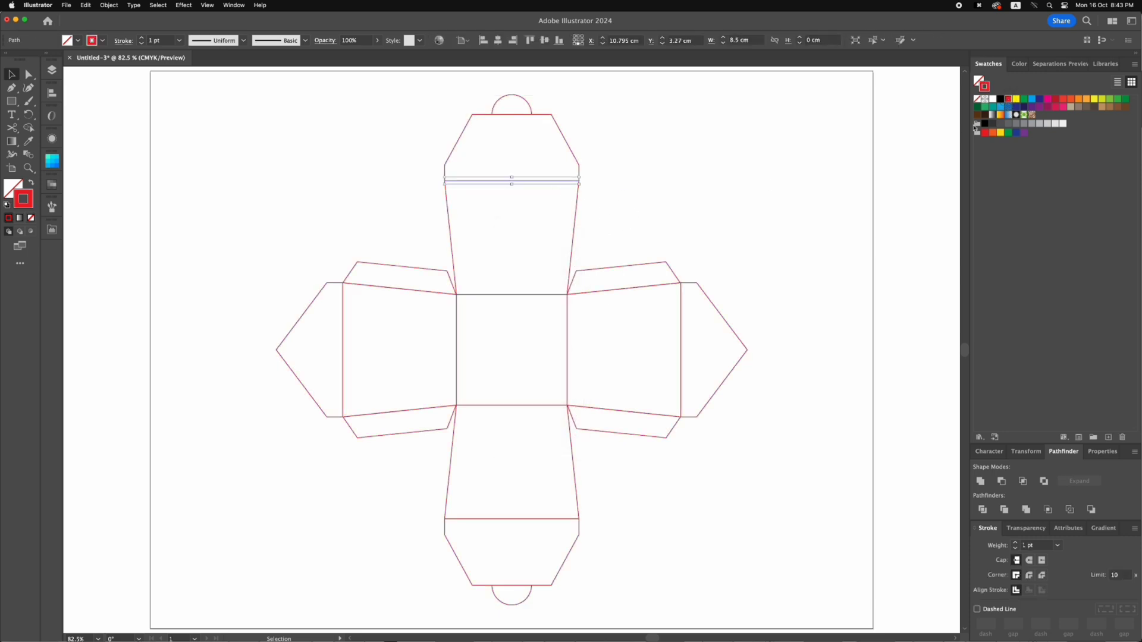
pyautogui.click(1001, 100)
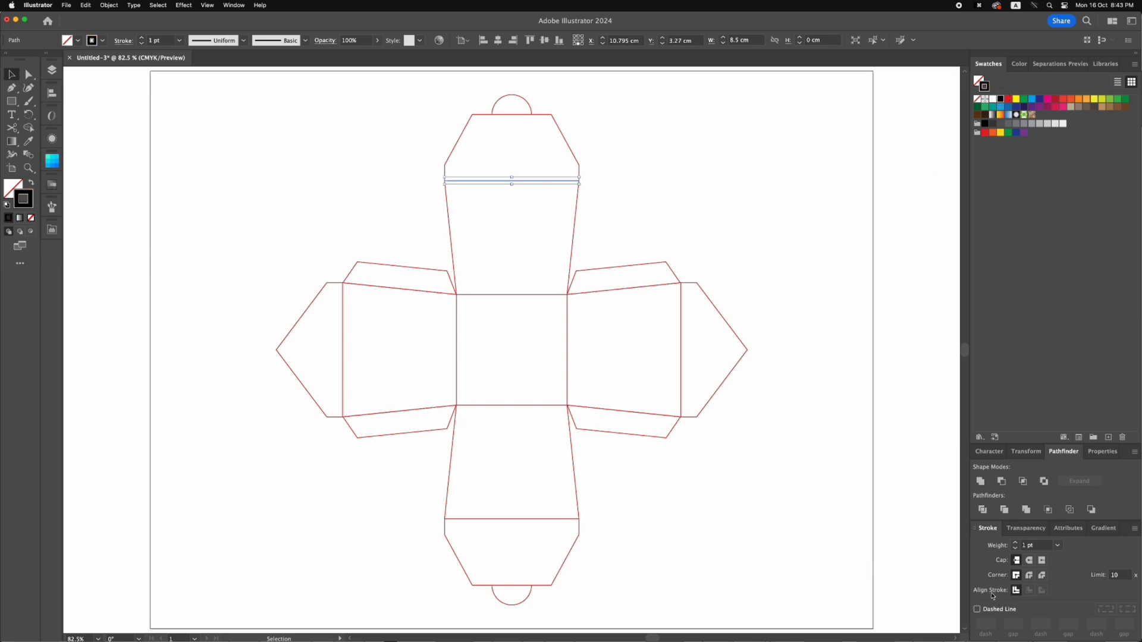
pyautogui.click(985, 610)
pyautogui.click(749, 284)
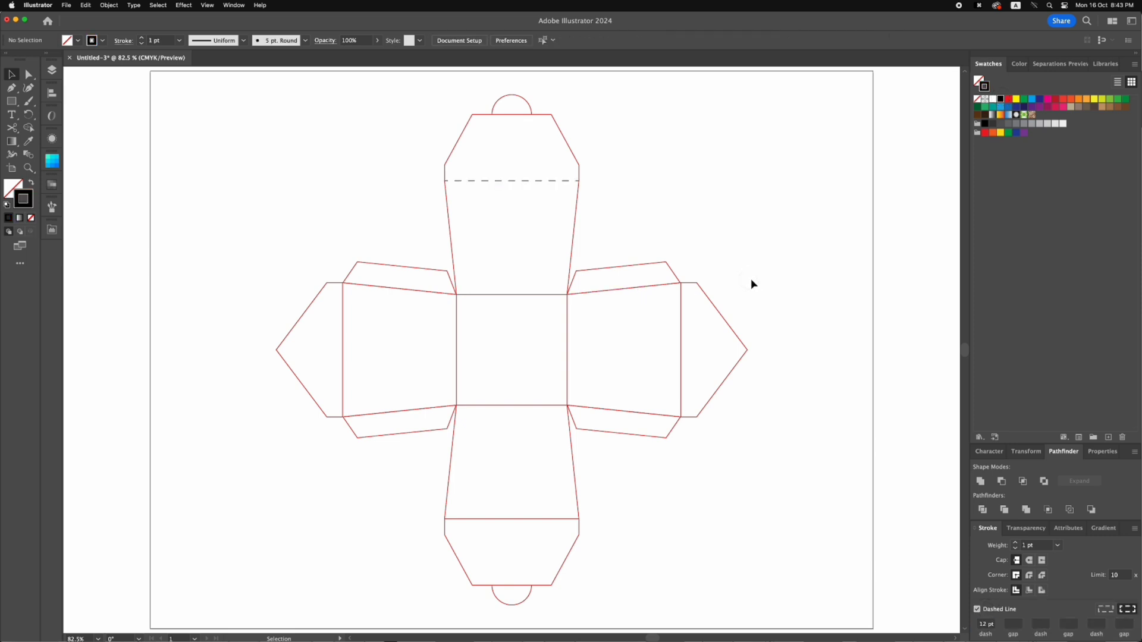
# Turn both segments of the right panel's upper slanted edge into dashed lines
pyautogui.click(594, 293)
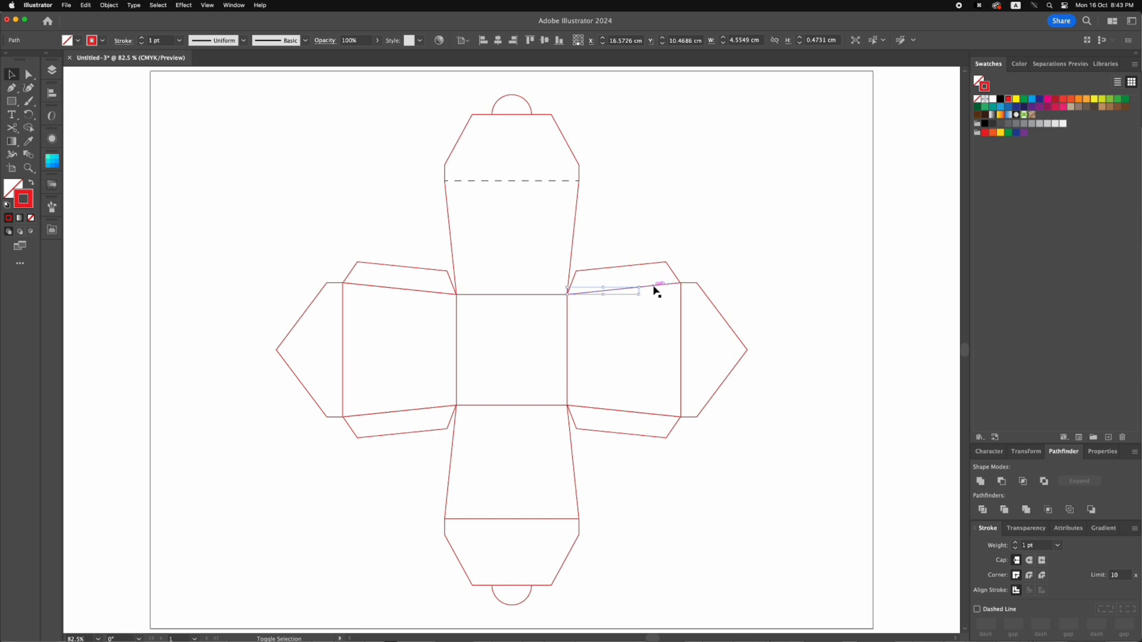
pyautogui.moveTo(654, 287); pyautogui.dragTo(681, 284)
pyautogui.click(992, 611)
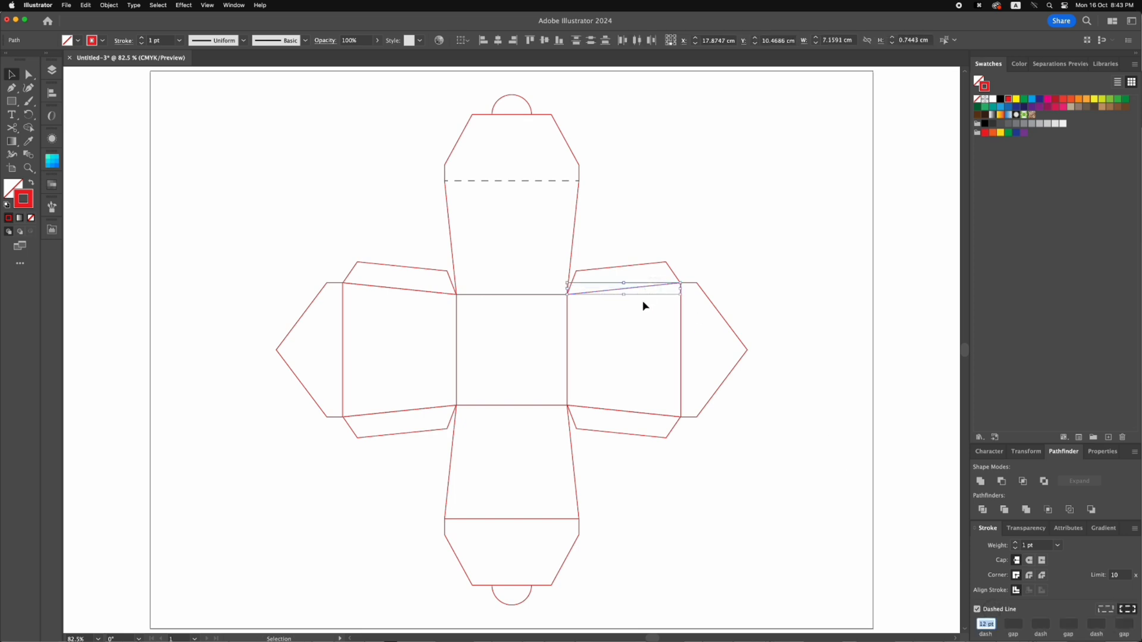
# Hide the dashed segments, delete the duplicate solid line beneath them, and show everything again
pyautogui.press('super+3')
pyautogui.click(631, 288)
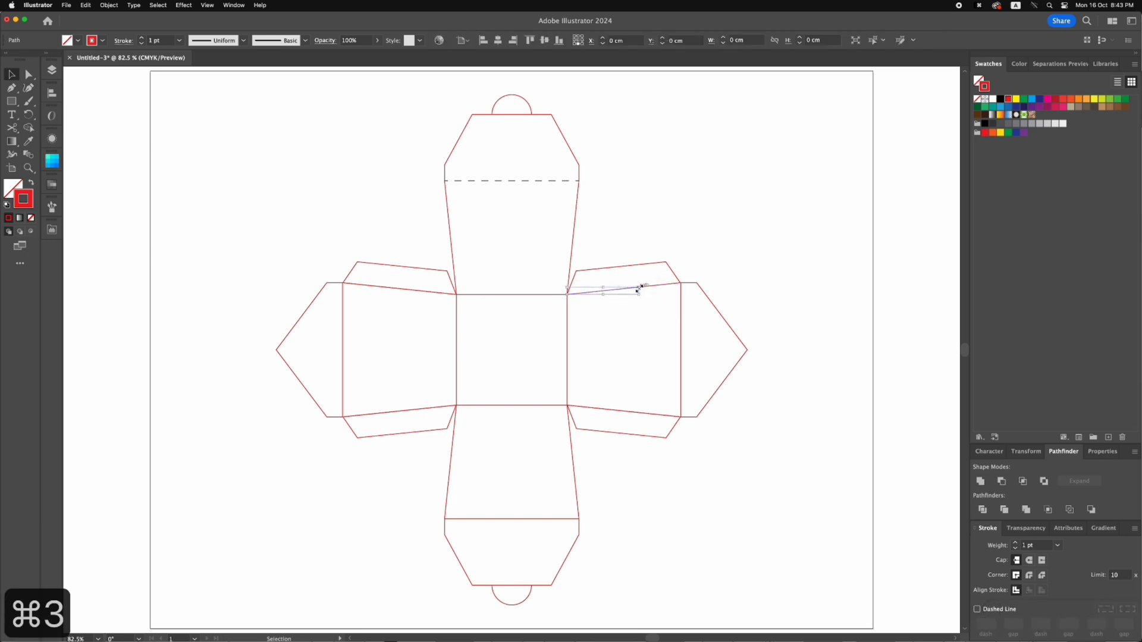
pyautogui.press('BackSpace')
pyautogui.press('BackSpace')
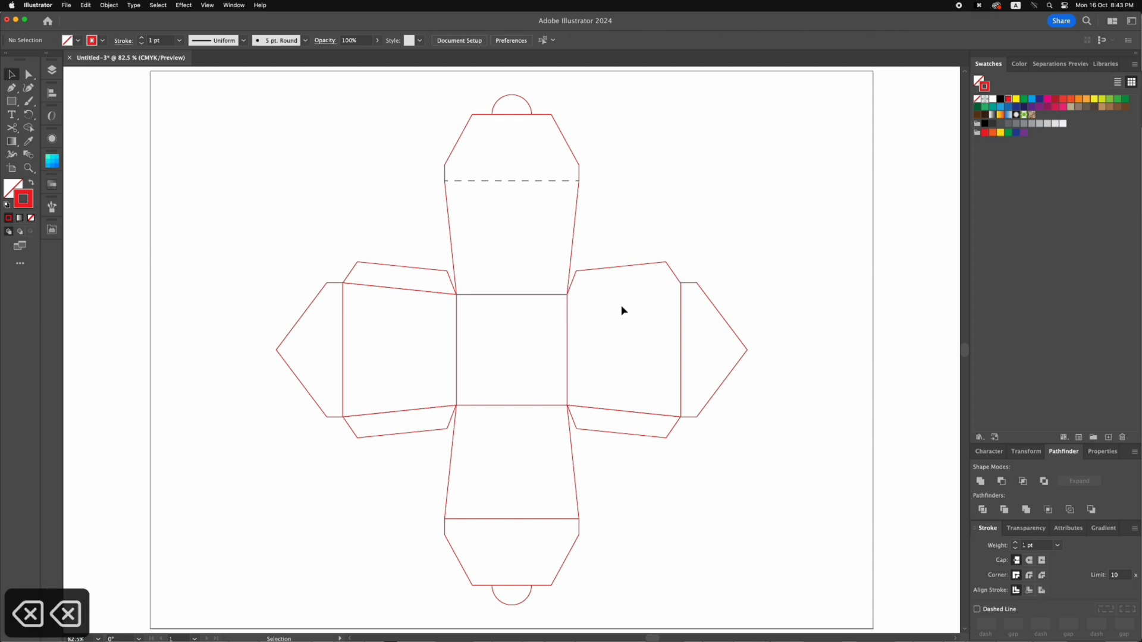
pyautogui.press('alt+super+3')
pyautogui.click(624, 230)
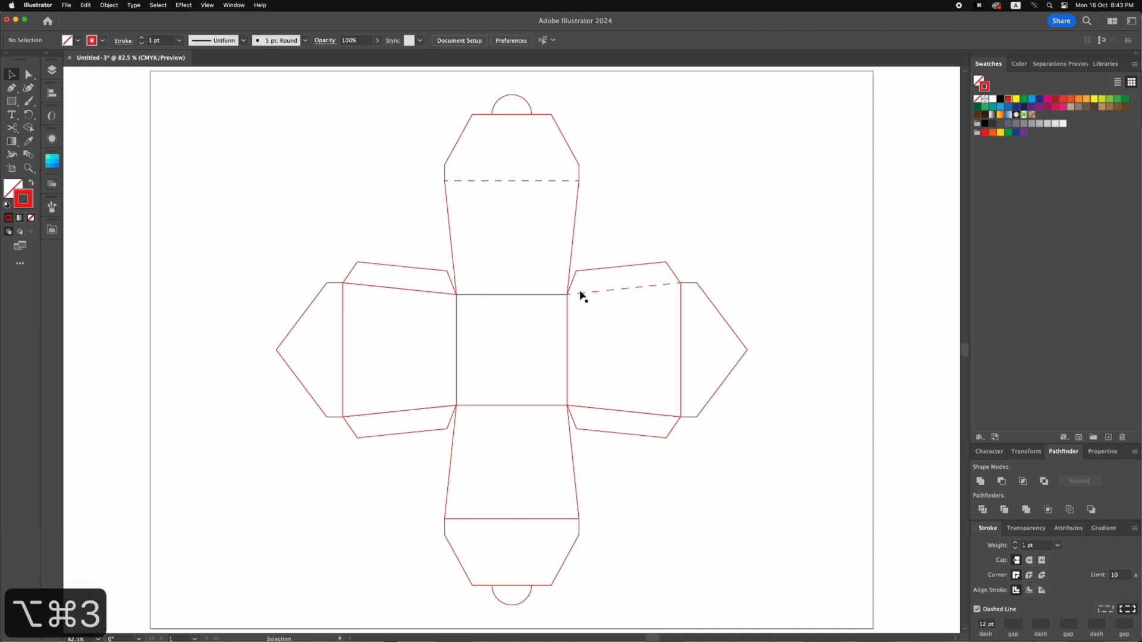
# Match the right panel's dashed upper edge to the upper panel's black dashed fold line with the Eyedropper
pyautogui.click(656, 296)
pyautogui.press('i')
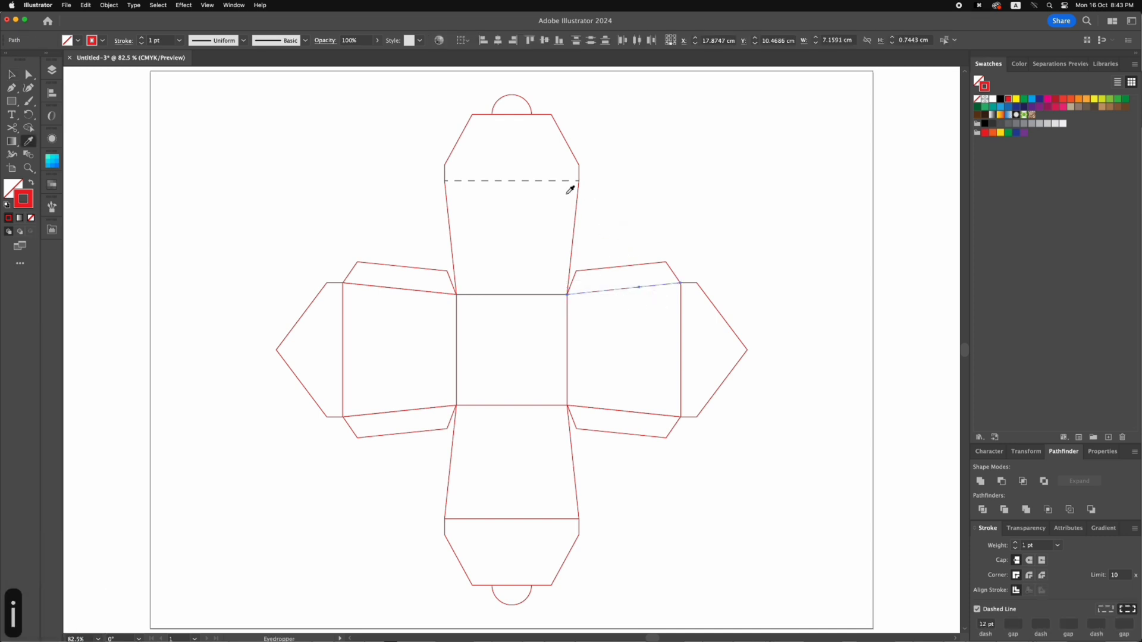
pyautogui.click(546, 176)
pyautogui.press('v')
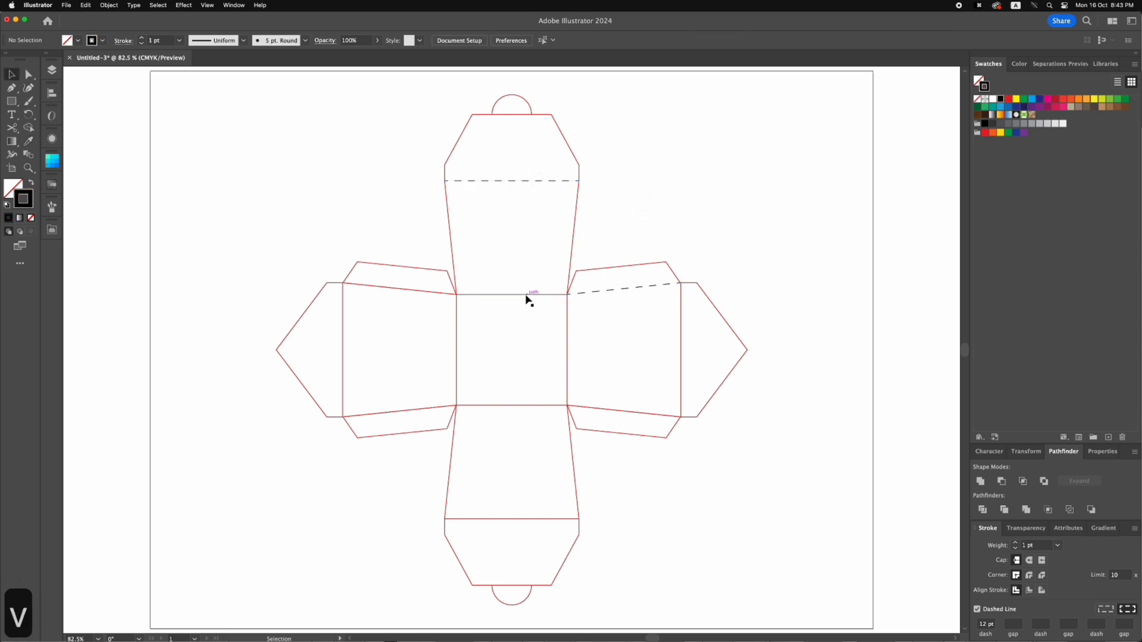
# Apply the black dashed fold style to all four sides of the base square, using temporary hiding to check for duplicates
pyautogui.click(526, 295)
pyautogui.keyDown('shift'); pyautogui.click(533, 330); pyautogui.keyUp('shift')
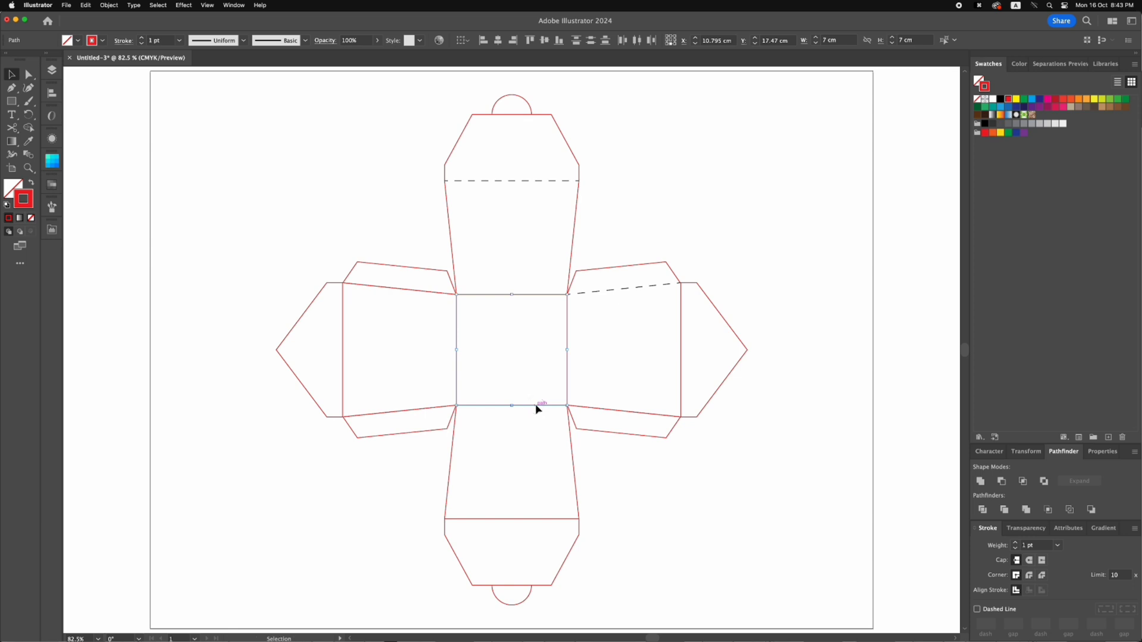
pyautogui.press('i')
pyautogui.click(494, 178)
pyautogui.press('v')
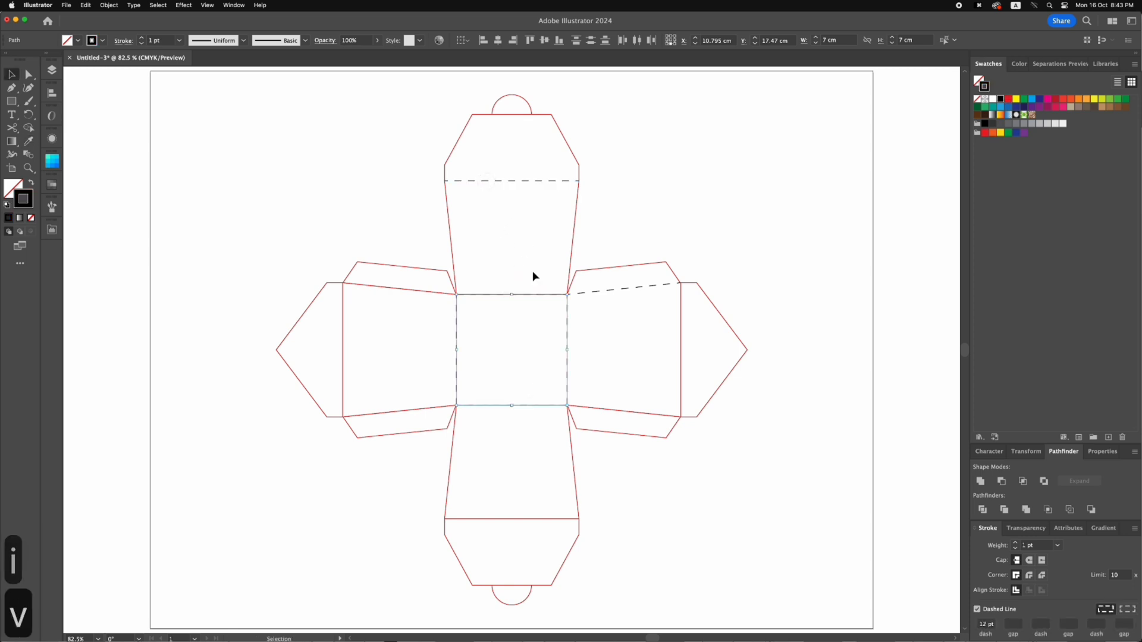
pyautogui.press('super+3')
pyautogui.press('alt+super+3')
pyautogui.click(576, 389)
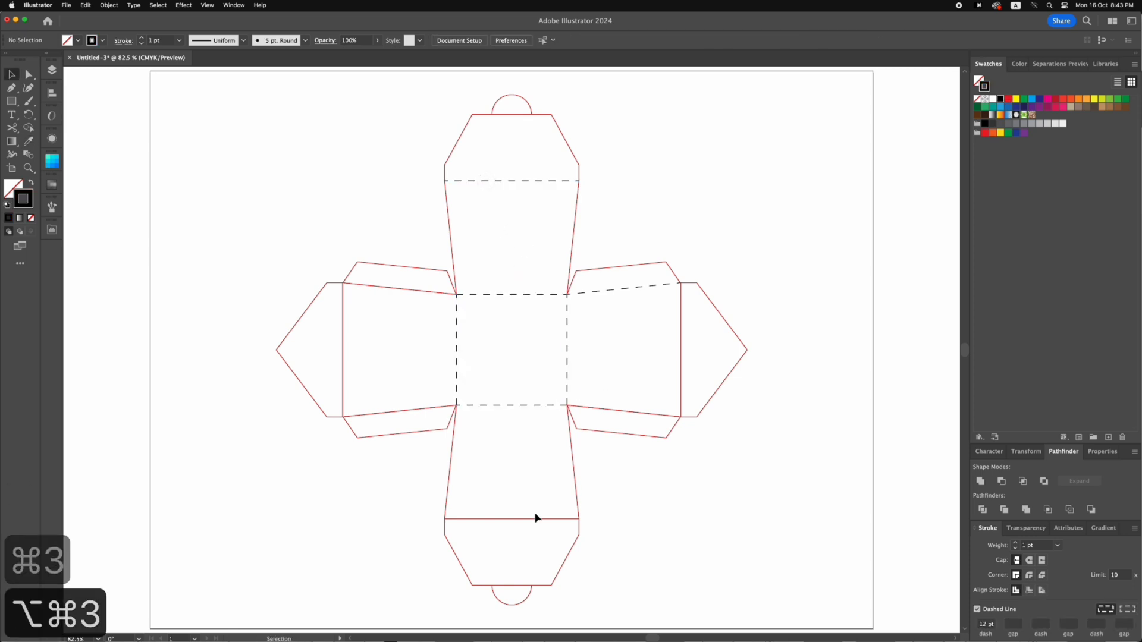
# Apply the black dashed fold style to the fold lines joining the lower and left panels to their closures
pyautogui.click(529, 519)
pyautogui.keyDown('shift'); pyautogui.click(343, 326); pyautogui.keyUp('shift')
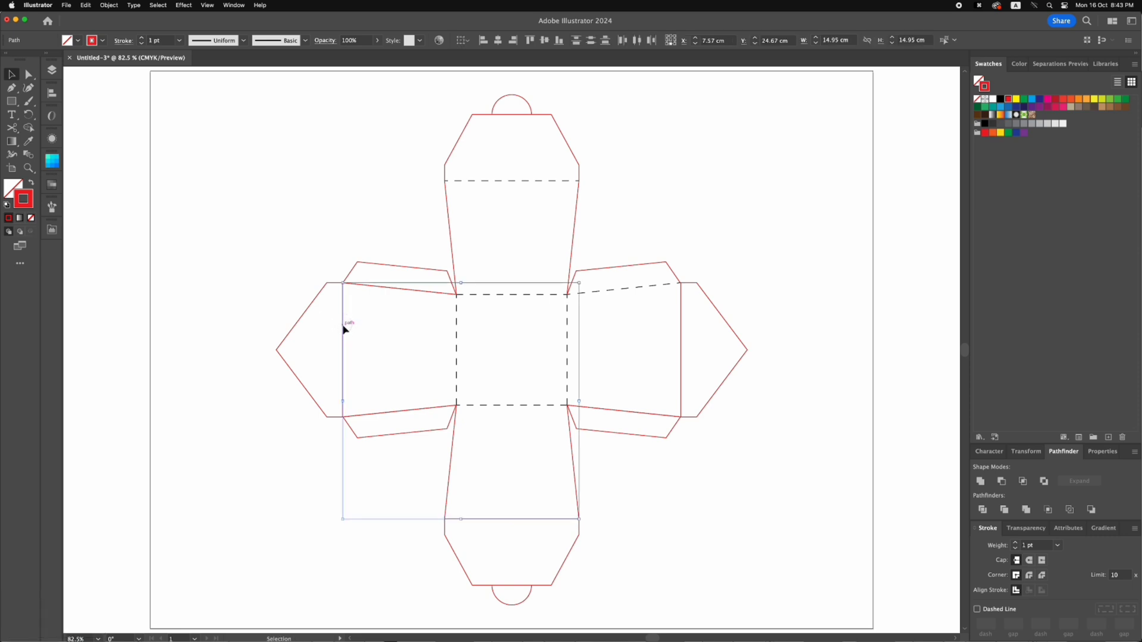
pyautogui.press('i')
pyautogui.click(465, 179)
pyautogui.press('v')
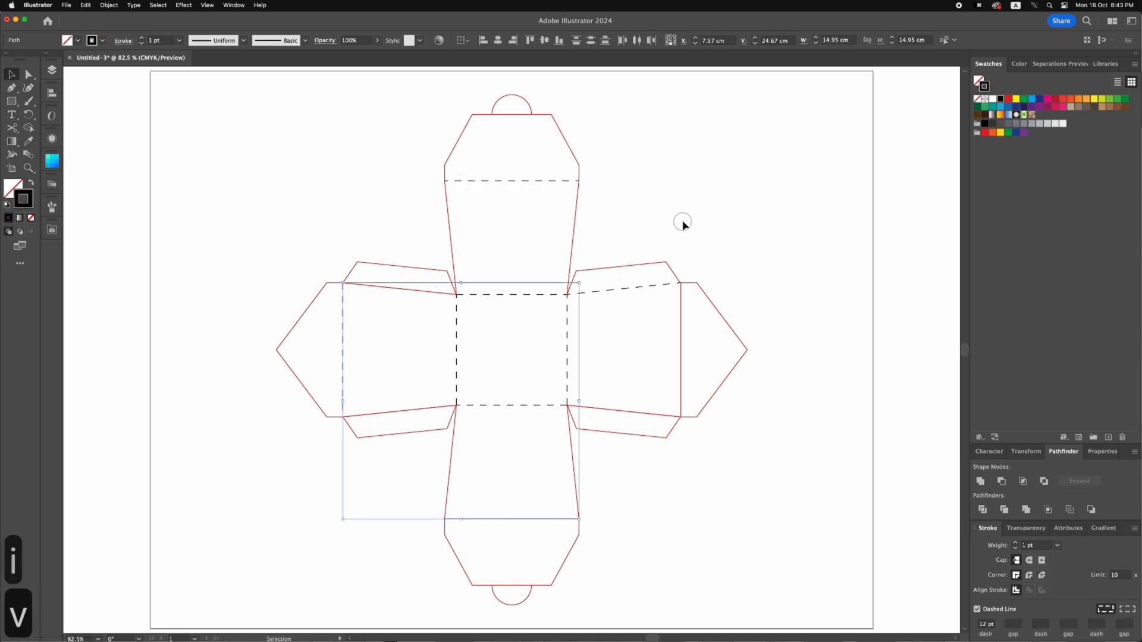
pyautogui.click(680, 224)
# Make the right panel's lower slanted edge a black dashed fold line and delete the duplicate line underneath it
pyautogui.click(619, 411)
pyautogui.press('i')
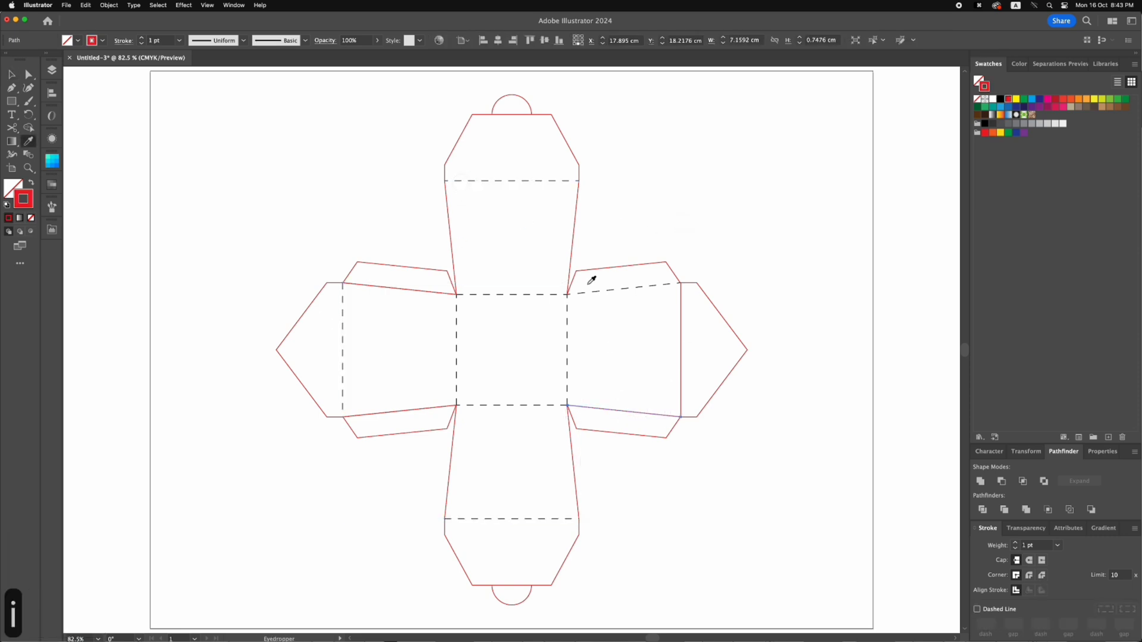
pyautogui.click(596, 289)
pyautogui.press('v')
pyautogui.press('super+3')
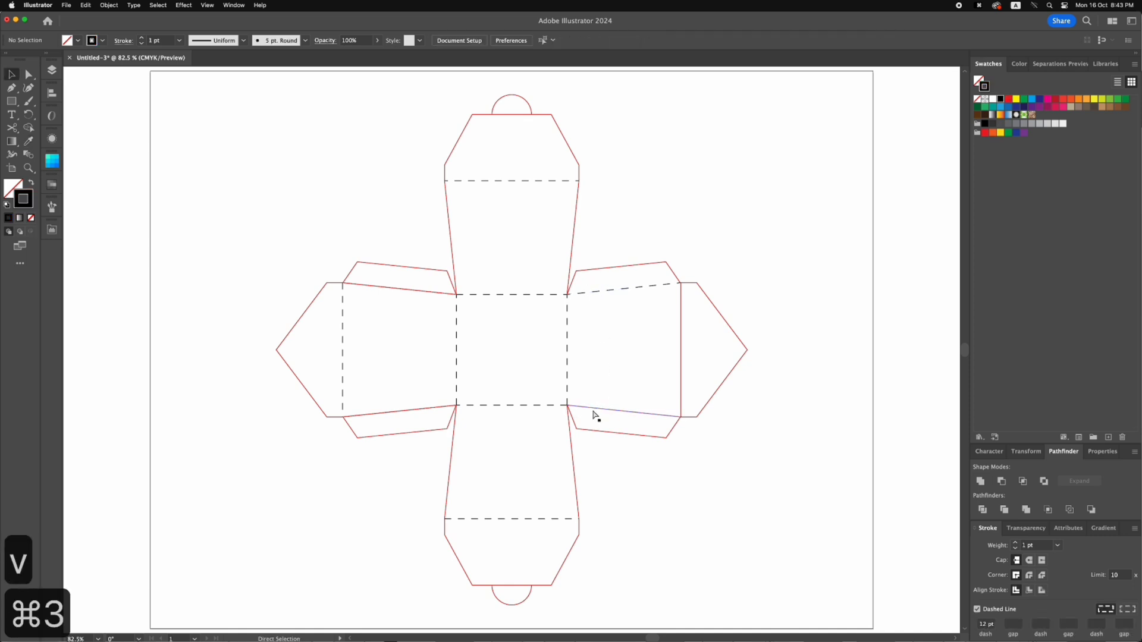
pyautogui.click(594, 412)
pyautogui.press('BackSpace')
pyautogui.press('alt+super+3')
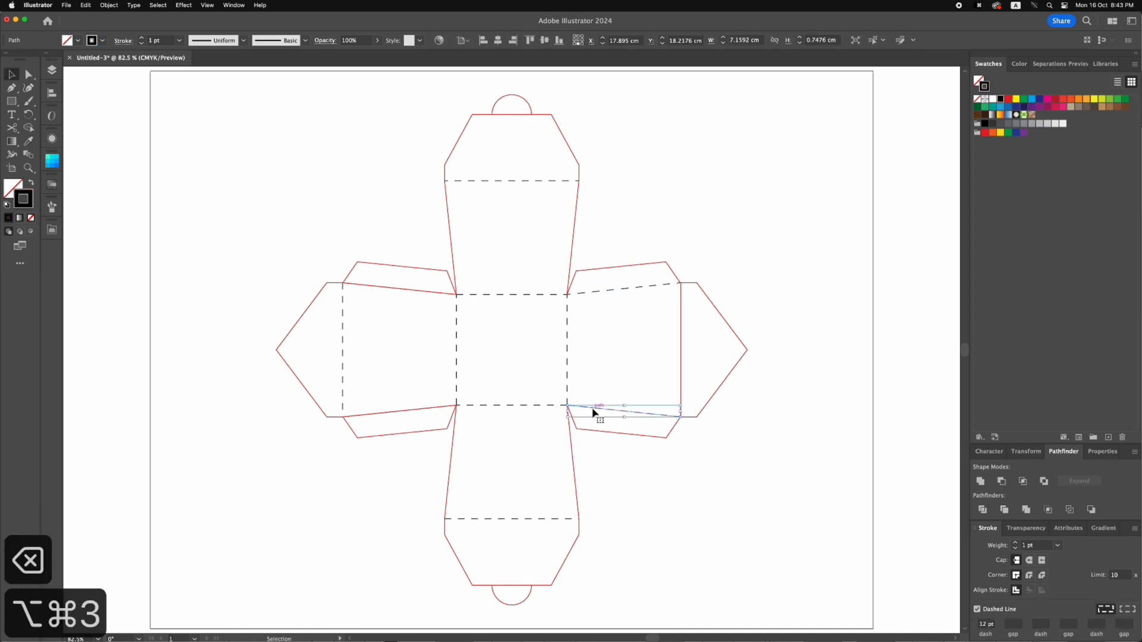
# Apply the black dashed fold style to the left panel's upper and lower slanted edges
pyautogui.click(423, 411)
pyautogui.click(419, 410)
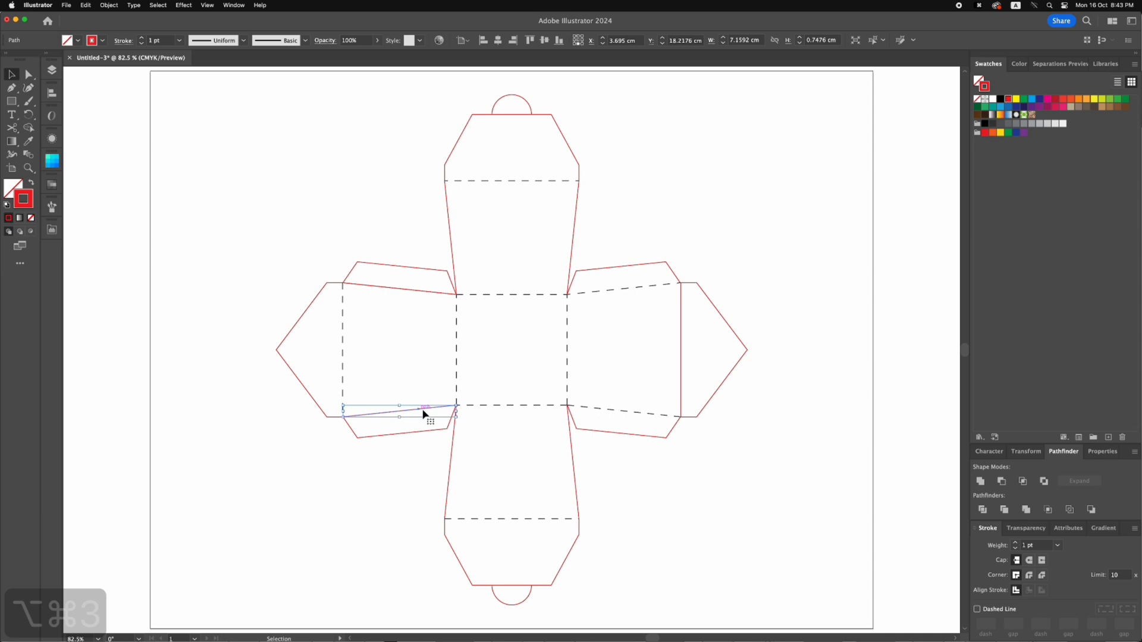
pyautogui.keyDown('shift'); pyautogui.click(377, 292); pyautogui.keyUp('shift')
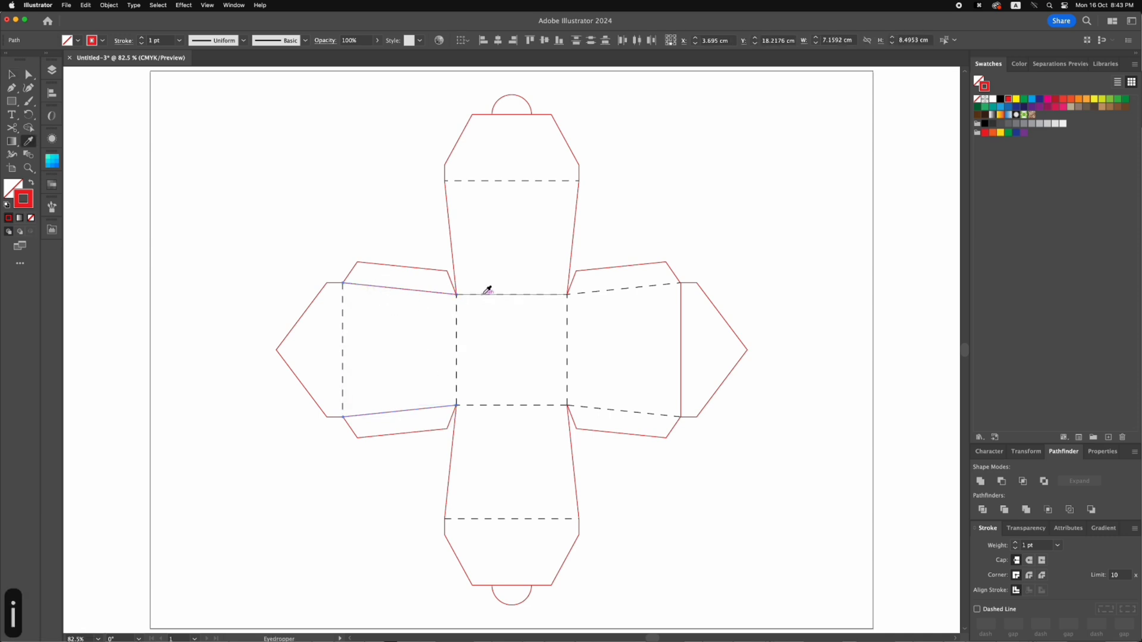
pyautogui.press('v')
# Hide the left panel's dashed edges, delete the two duplicate solid lines beneath them, and show everything again
pyautogui.press('super+3')
pyautogui.click(381, 289)
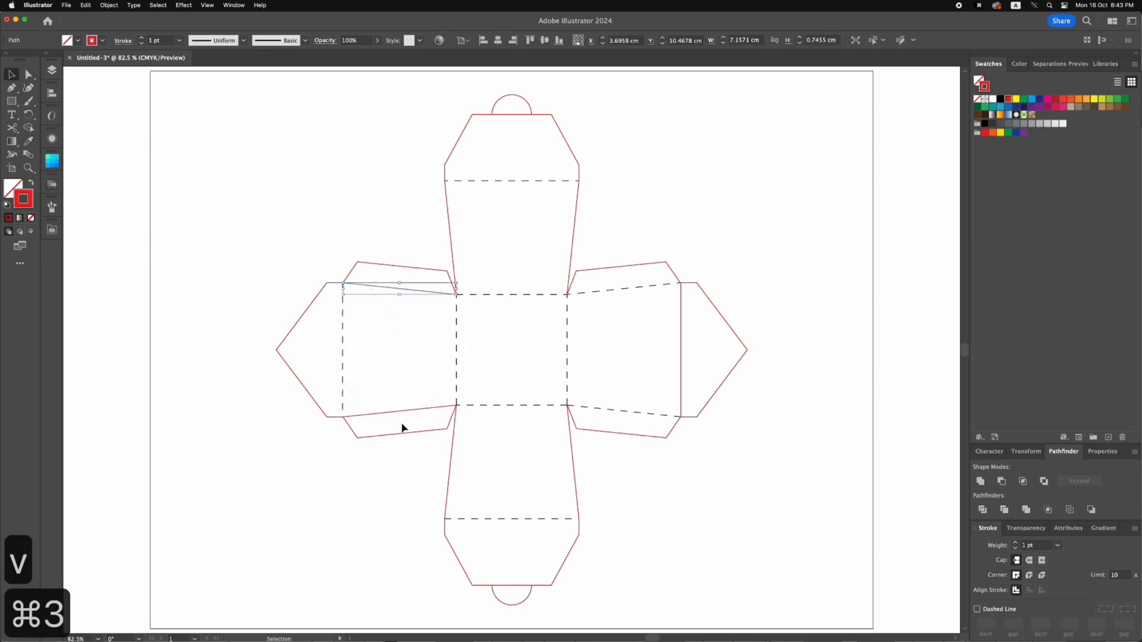
pyautogui.press('BackSpace')
pyautogui.click(388, 412)
pyautogui.press('BackSpace')
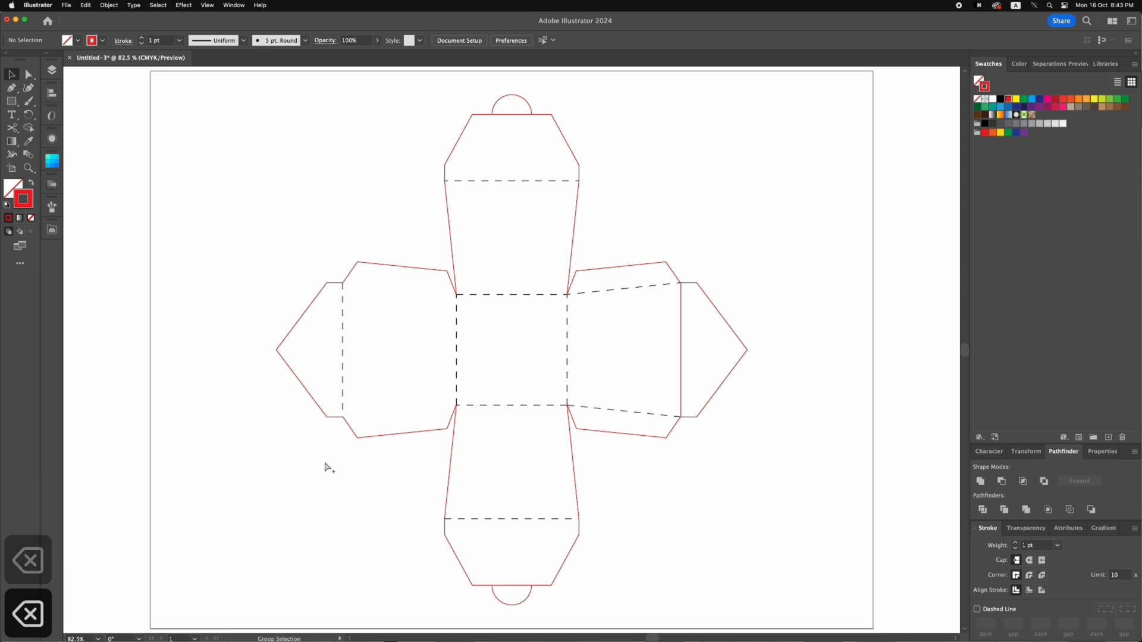
pyautogui.press('alt+super+3')
pyautogui.click(324, 462)
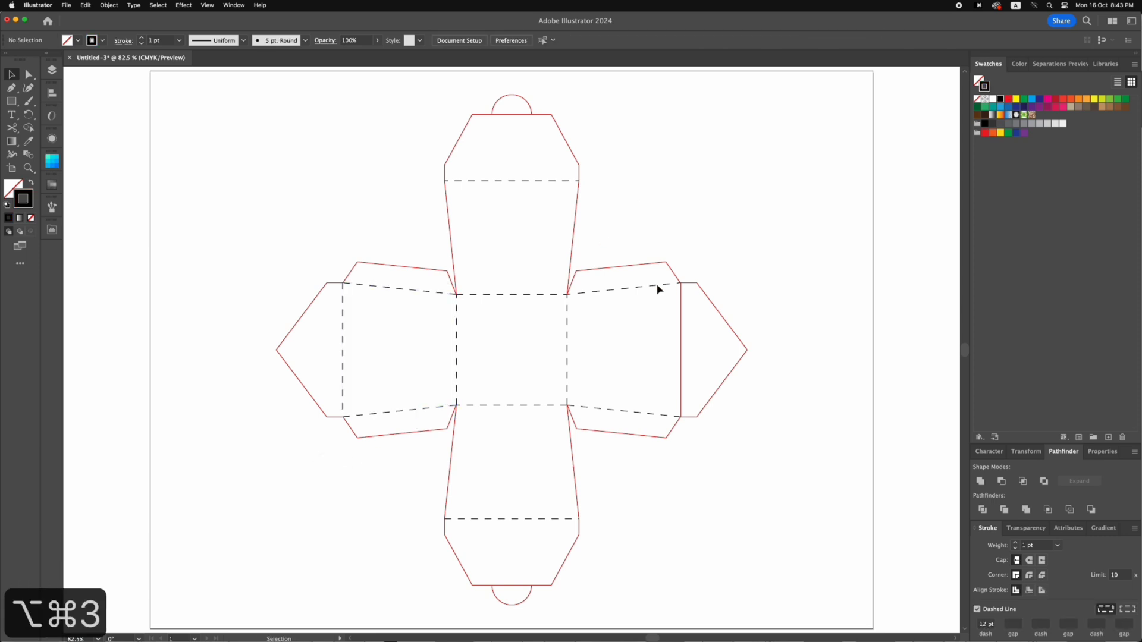
# Apply the black dashed fold style to the line between the right panel and its triangular closure
pyautogui.click(682, 293)
pyautogui.press('i')
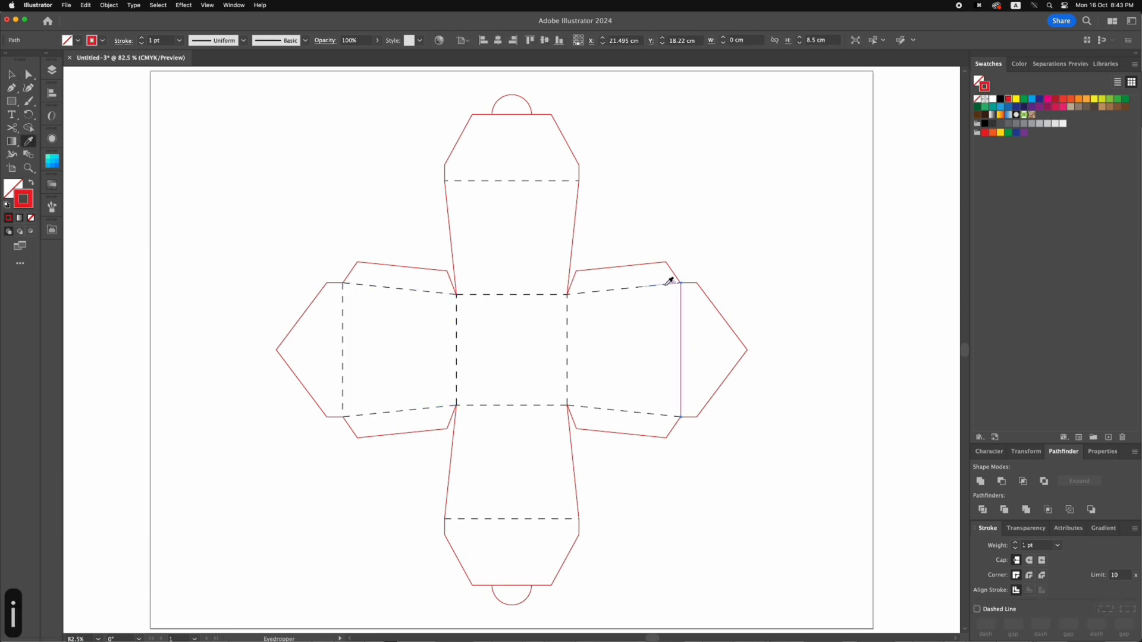
pyautogui.click(663, 285)
pyautogui.press('v')
pyautogui.click(698, 233)
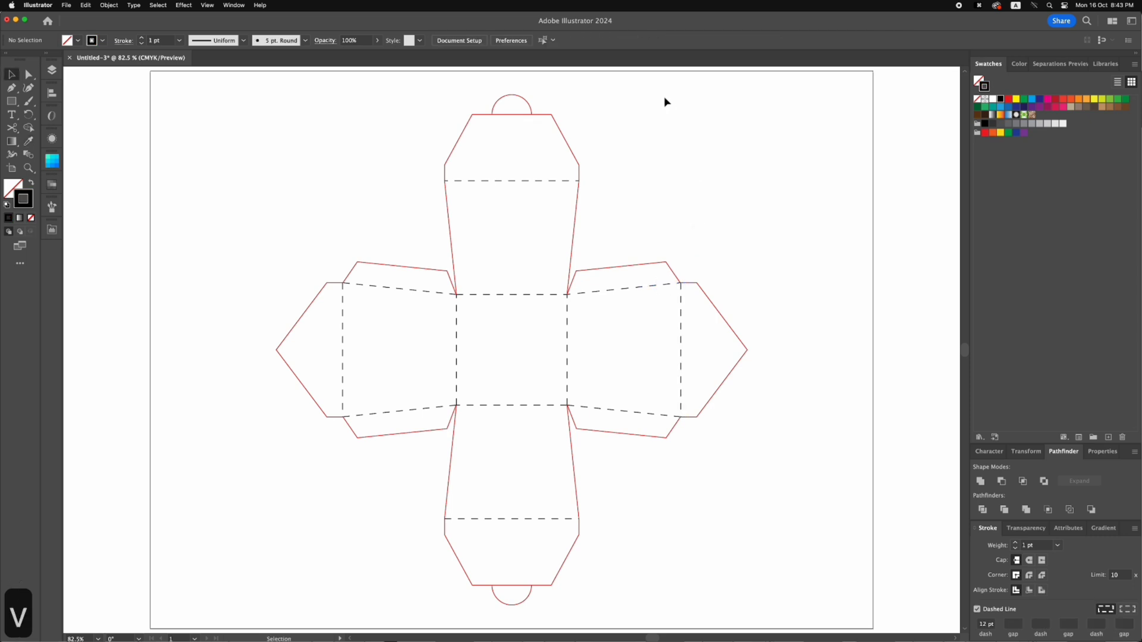
# Select all dashed fold lines by similar appearance and temporarily hide them to inspect the cut lines
pyautogui.click(542, 40)
pyautogui.press('super+3')
pyautogui.press('super+alt+3')
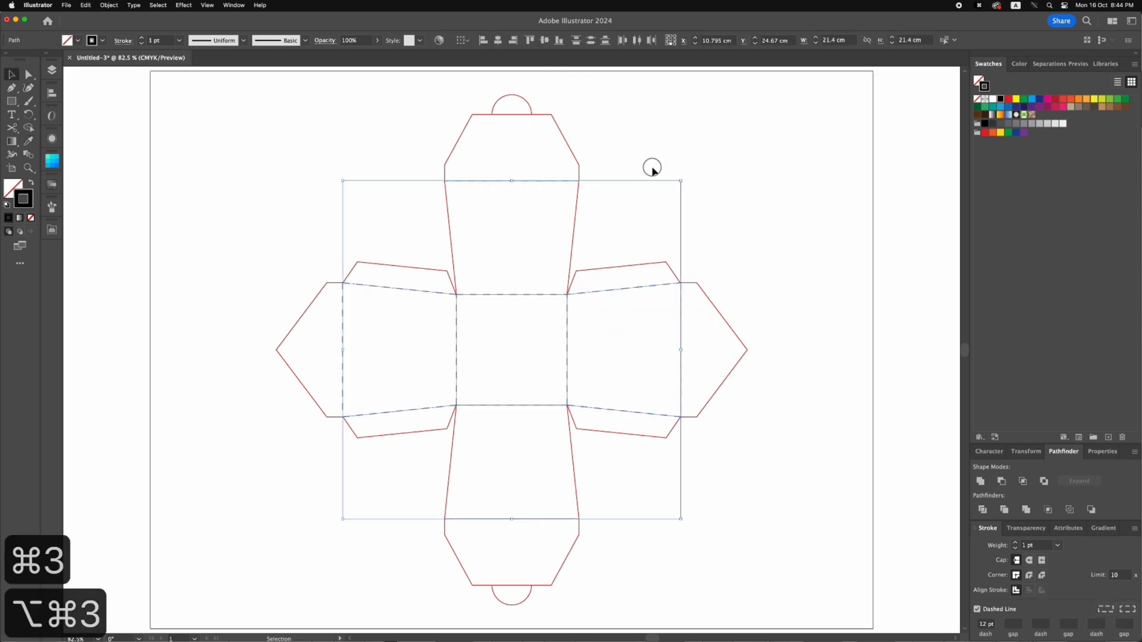
# Delete the right half of the straight line crossing the base of the upper semicircular tab
pyautogui.press('z')
pyautogui.moveTo(428, 96); pyautogui.dragTo(592, 178)
pyautogui.press('v')
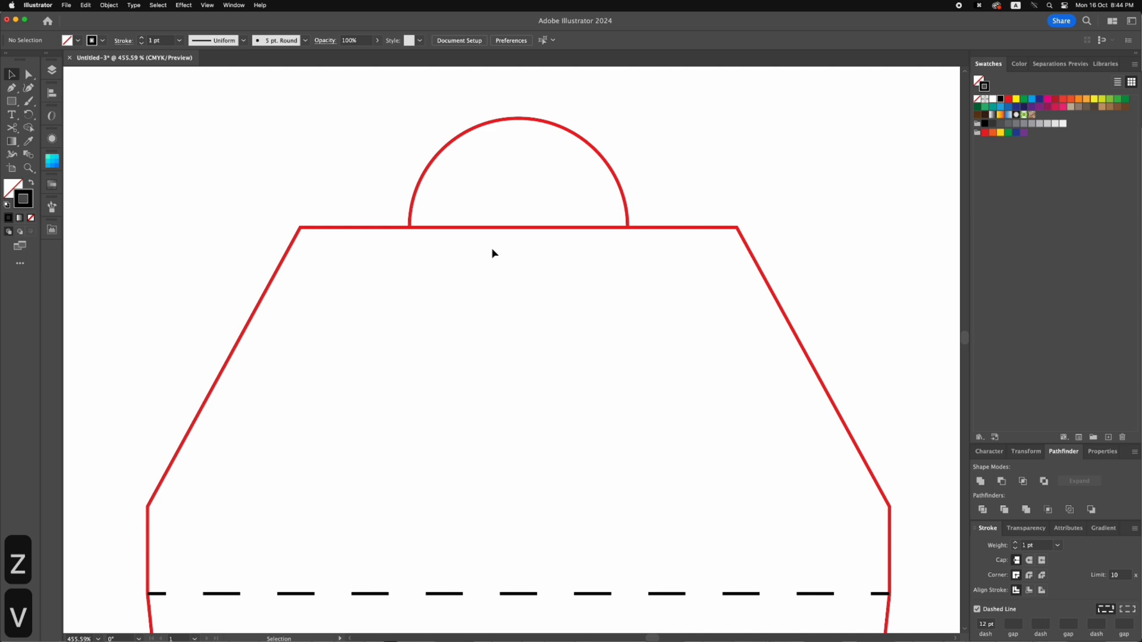
pyautogui.click(460, 229)
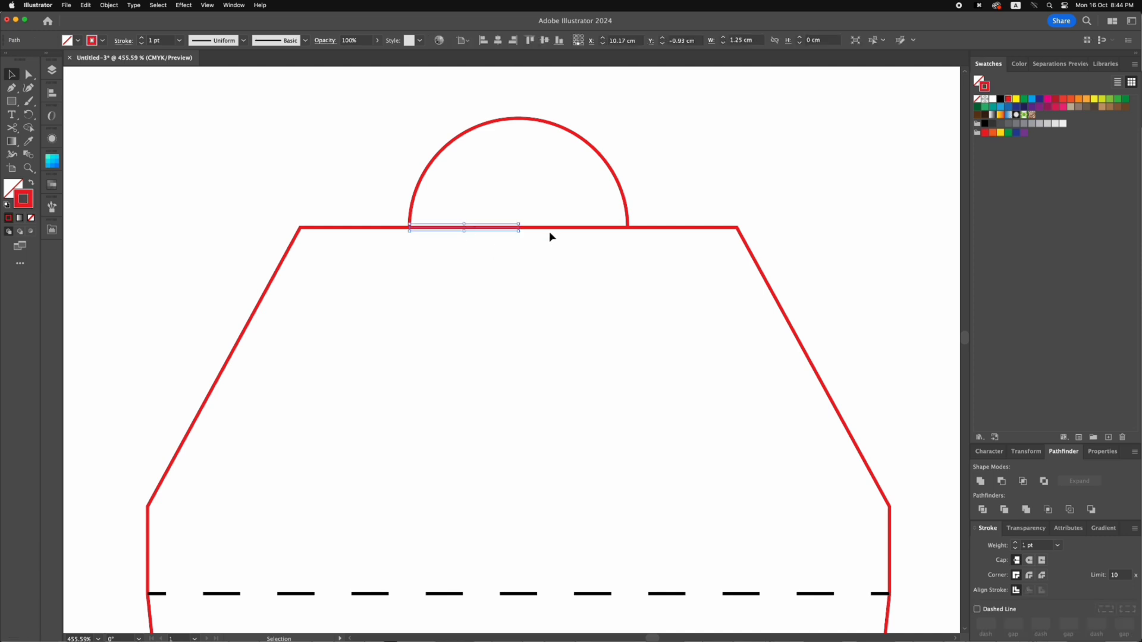
pyautogui.moveTo(435, 230); pyautogui.dragTo(546, 230)
pyautogui.press('BackSpace')
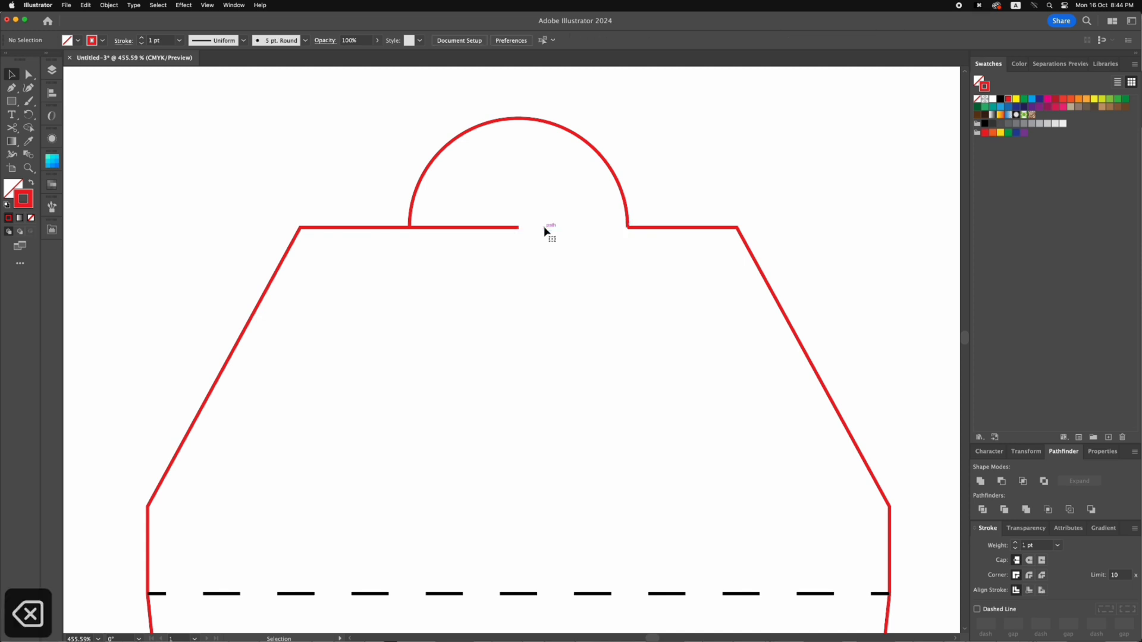
# Delete the left half of the straight line crossing the base of the lower semicircular tab
pyautogui.press('super+0')
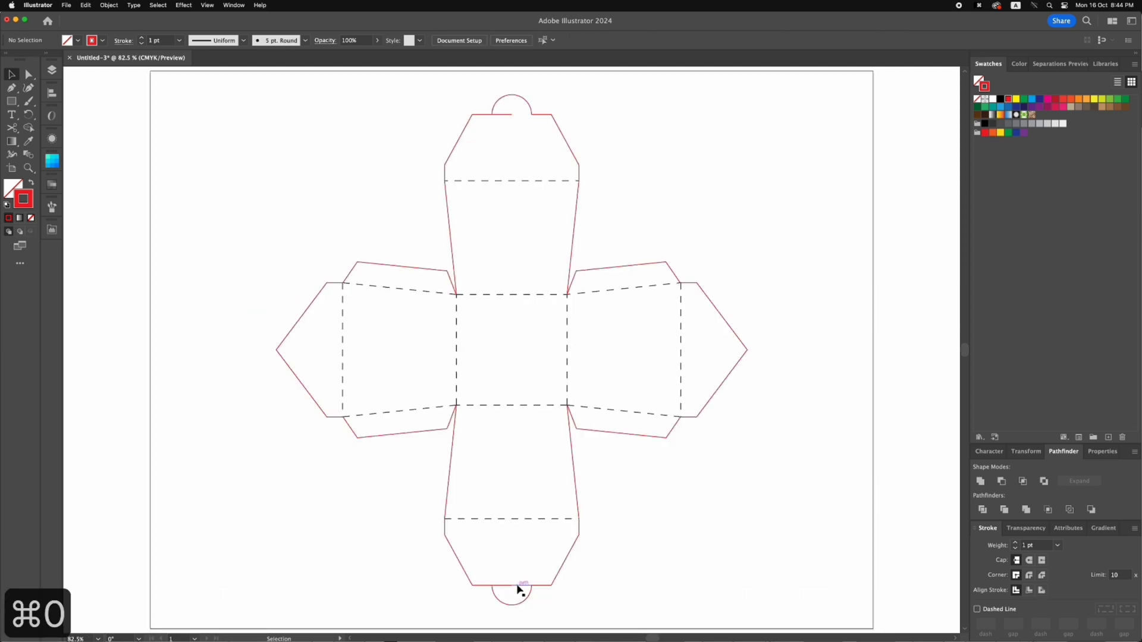
pyautogui.click(517, 586)
pyautogui.press('BackSpace')
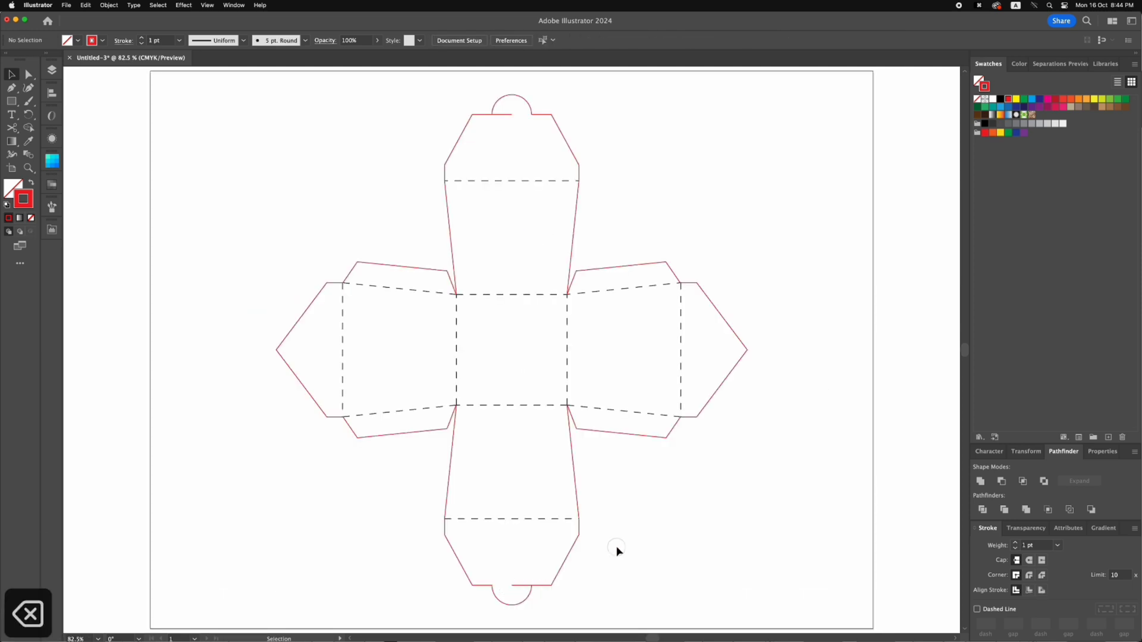